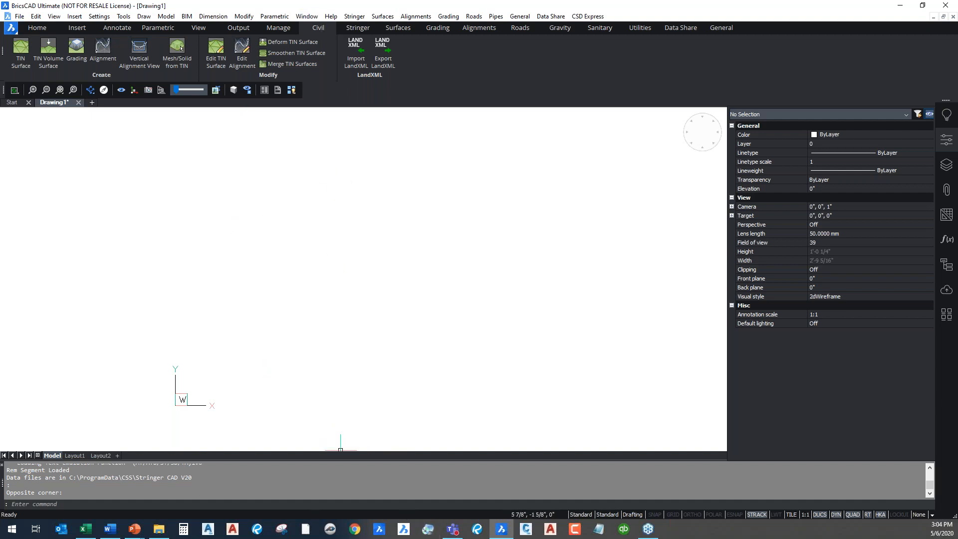
Step: Switch to the BricsCAD Civil XYZ File.csv workbook in Excel, examine its coordinate and elevation columns, and return to the drawing
{"action": "left_click", "coordinate": [91, 534]}
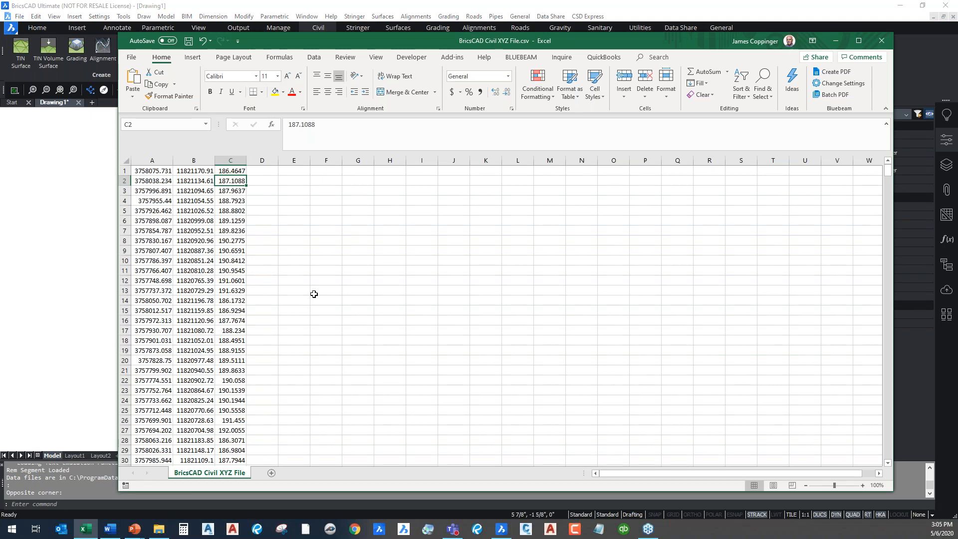
{"action": "left_click_drag", "start_coordinate": [151, 171], "coordinate": [229, 224]}
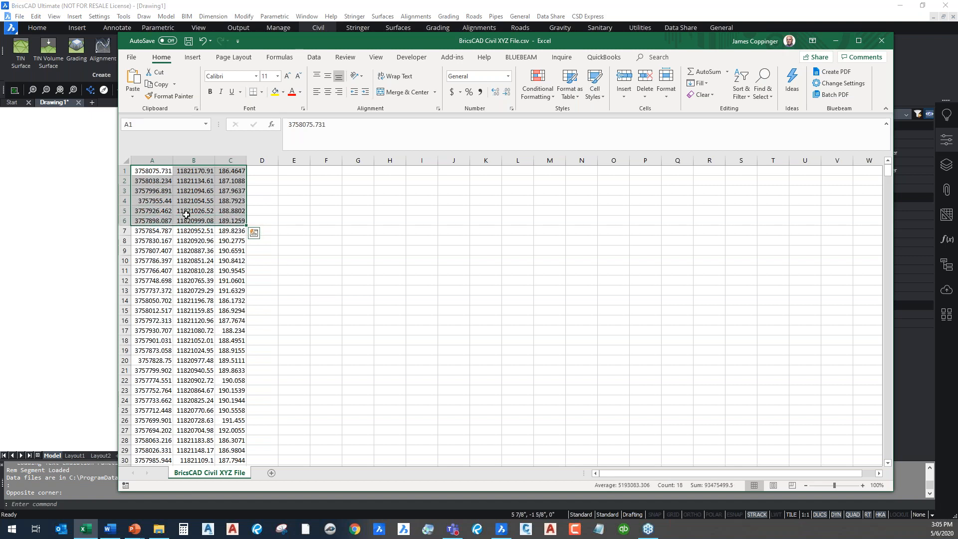
{"action": "left_click", "coordinate": [152, 171]}
{"action": "left_click", "coordinate": [189, 171]}
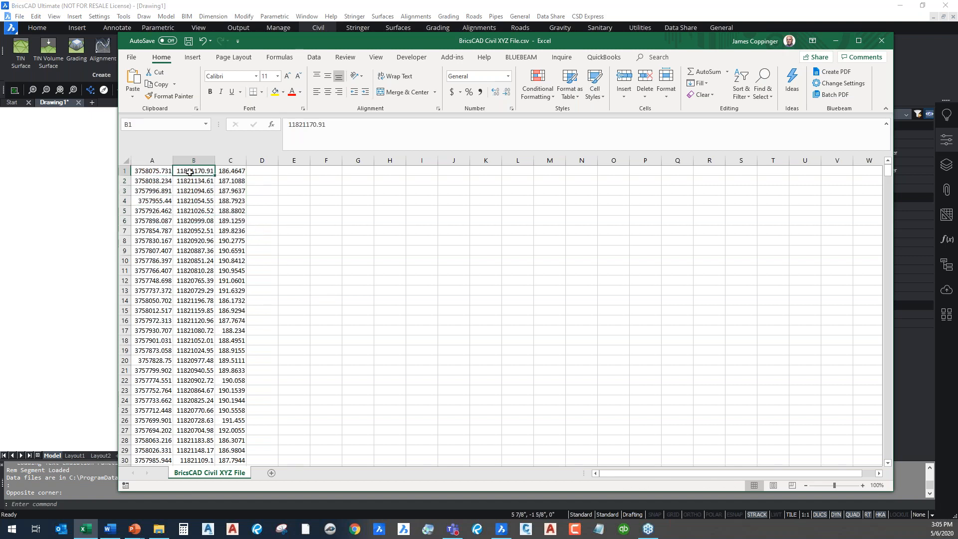
{"action": "left_click", "coordinate": [230, 171]}
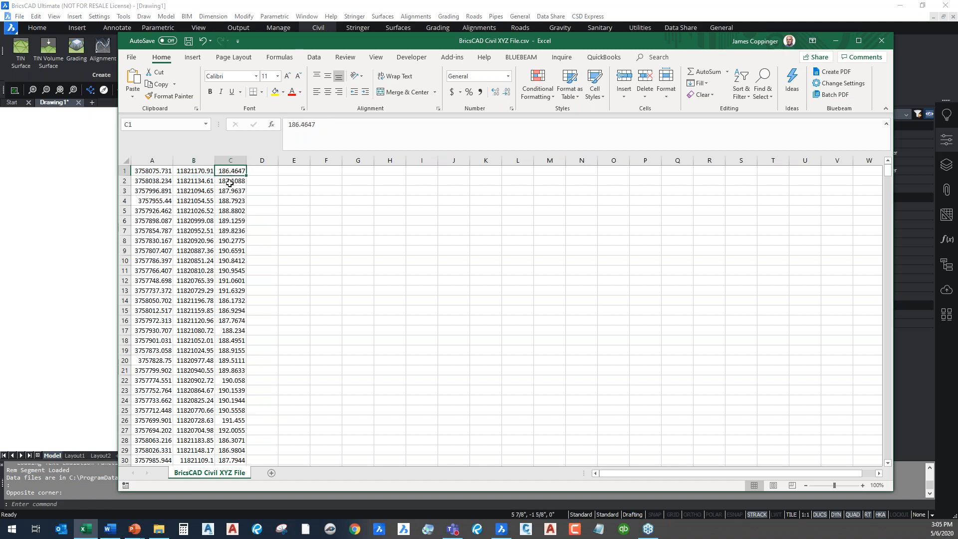
{"action": "left_click", "coordinate": [160, 181]}
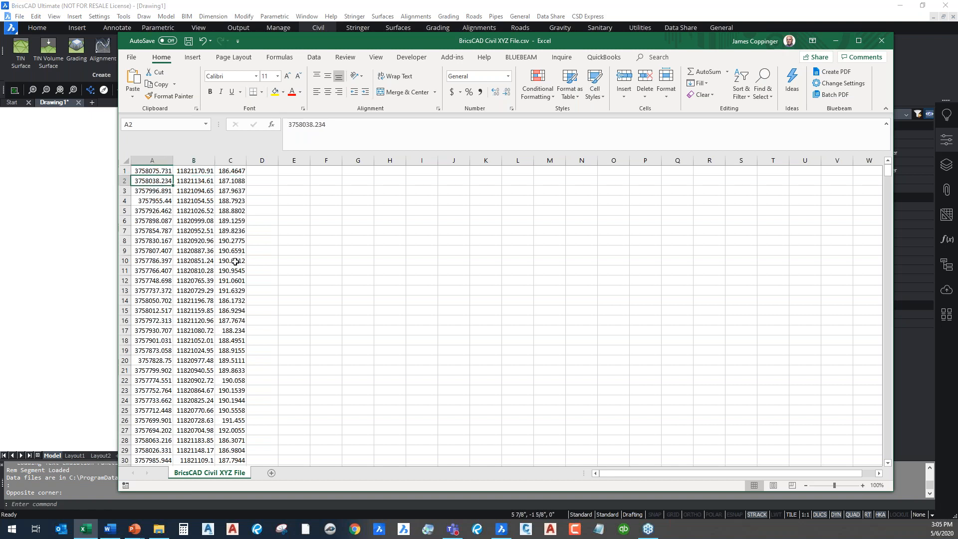
{"action": "left_click", "coordinate": [908, 63]}
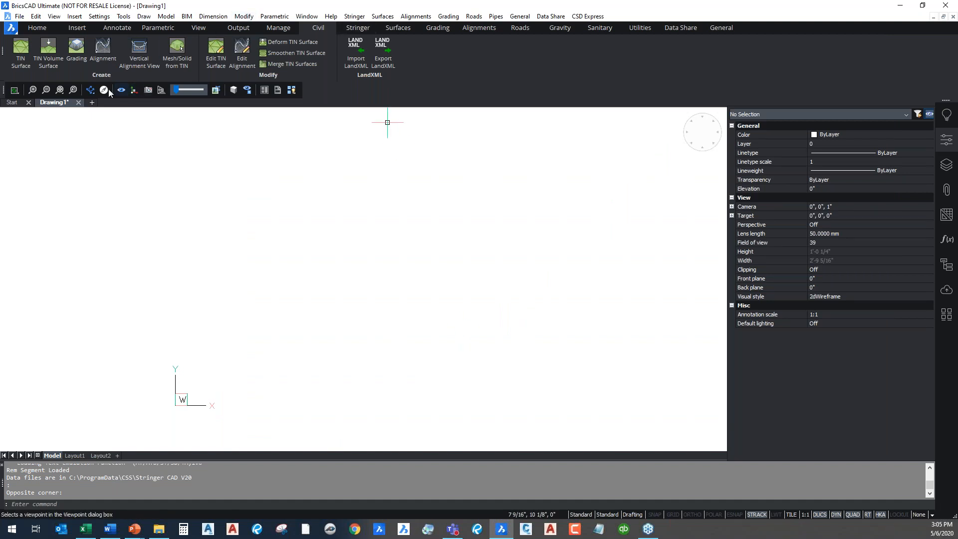
Step: Create a TIN surface by importing the points from BricsCAD Civil XYZ File.csv
{"action": "left_click", "coordinate": [23, 61]}
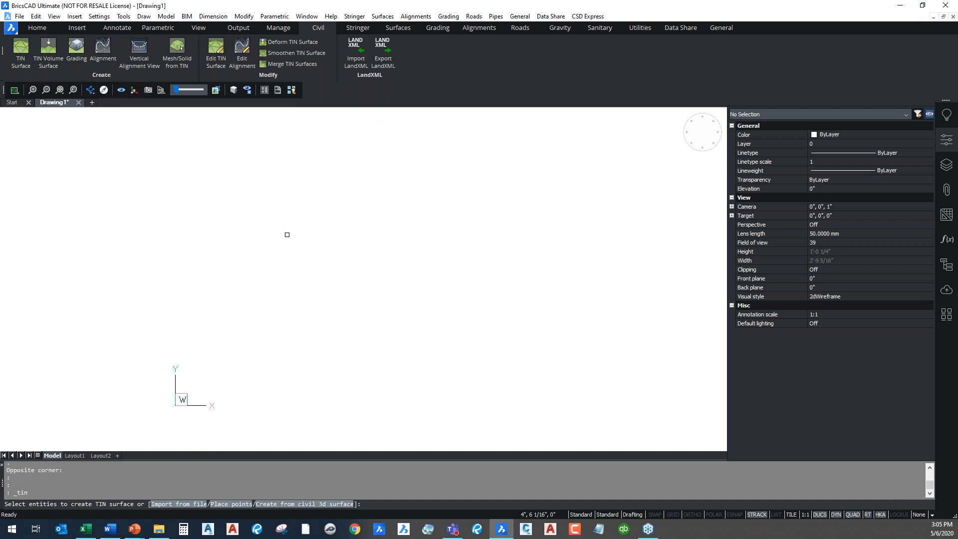
{"action": "type", "text": "I"}
{"action": "key", "text": "Return"}
{"action": "left_click", "coordinate": [582, 401]}
{"action": "left_click", "coordinate": [585, 419]}
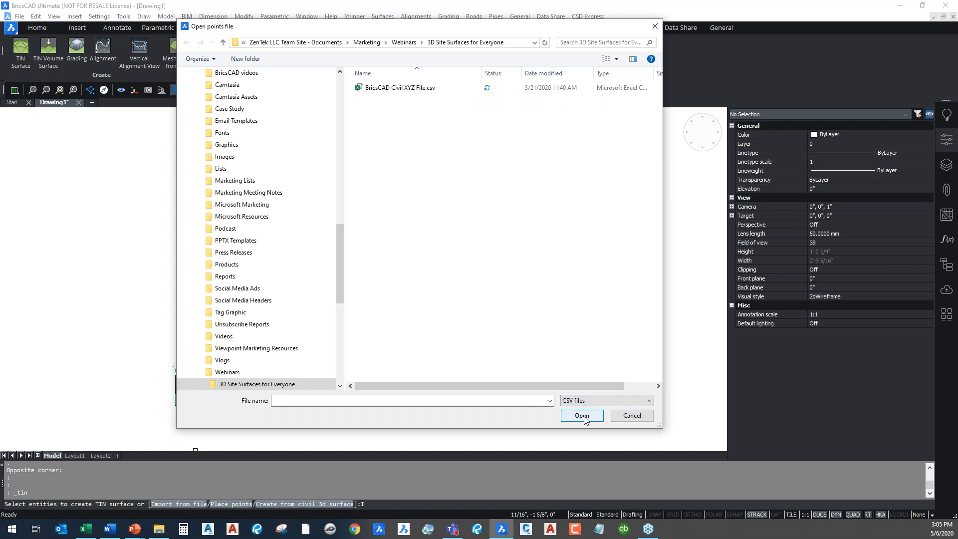
{"action": "left_click", "coordinate": [394, 88]}
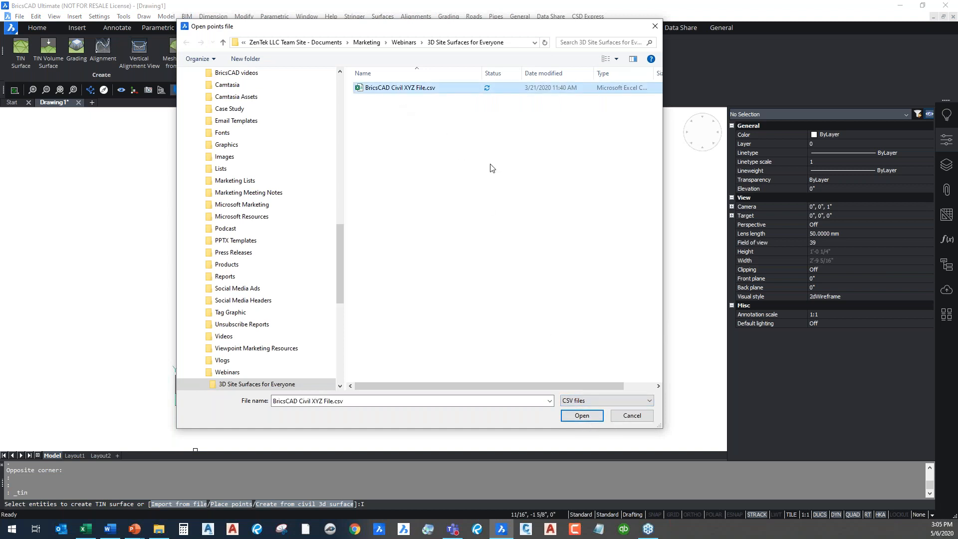
{"action": "left_click", "coordinate": [580, 417]}
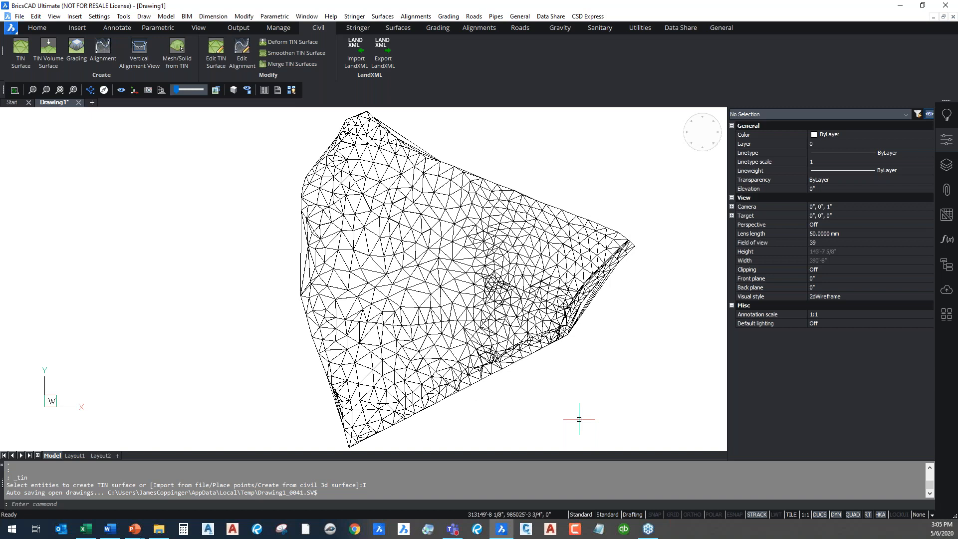
Step: Examine the triangulated TIN surface in 3D from tilted angles and at close range
{"action": "middle_click_drag", "start_coordinate": [462, 283], "coordinate": [489, 237], "text": "shift"}
{"action": "scroll", "coordinate": [481, 295], "scroll_direction": "up", "scroll_amount": 4}
{"action": "middle_click_drag", "start_coordinate": [481, 301], "coordinate": [486, 220]}
{"action": "middle_click_drag", "start_coordinate": [484, 330], "coordinate": [419, 355], "text": "shift"}
{"action": "scroll", "coordinate": [452, 313], "scroll_direction": "down", "scroll_amount": 4}
{"action": "scroll", "coordinate": [451, 312], "scroll_direction": "up", "scroll_amount": 2}
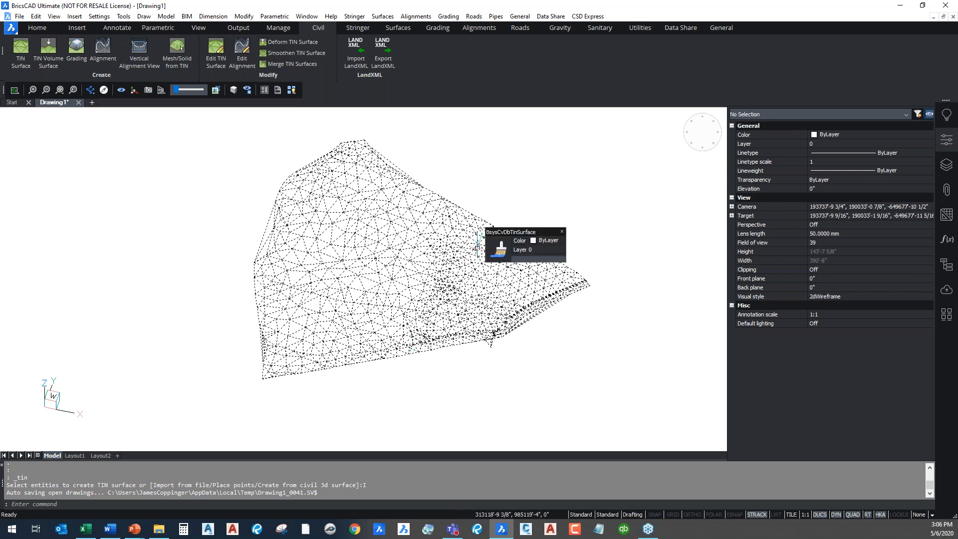
{"action": "scroll", "coordinate": [481, 244], "scroll_direction": "up", "scroll_amount": 4}
{"action": "middle_click_drag", "start_coordinate": [509, 270], "coordinate": [496, 241]}
{"action": "scroll", "coordinate": [379, 303], "scroll_direction": "down", "scroll_amount": 2}
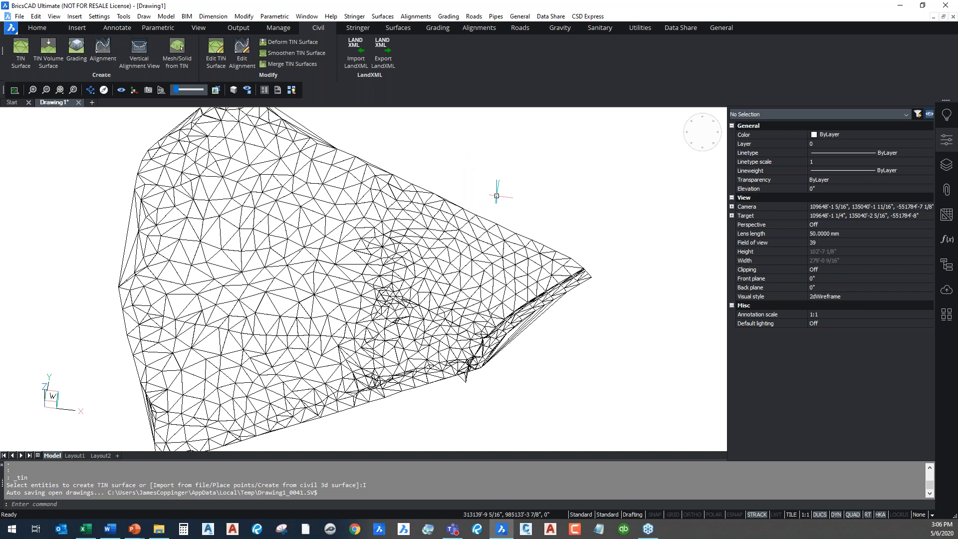
Step: Set the TIN surface's major contours interval to 5' and its minor contours interval to 1'
{"action": "left_click", "coordinate": [463, 256]}
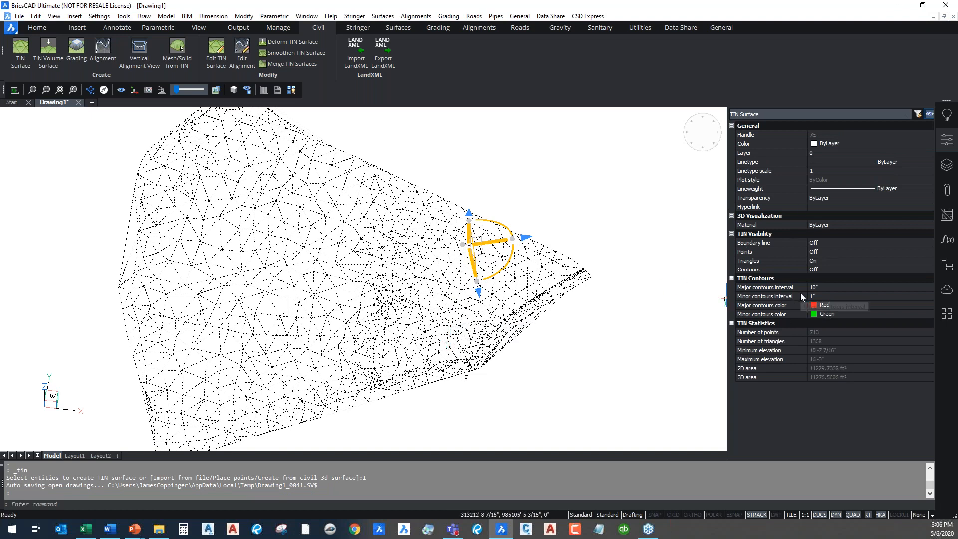
{"action": "left_click", "coordinate": [827, 287]}
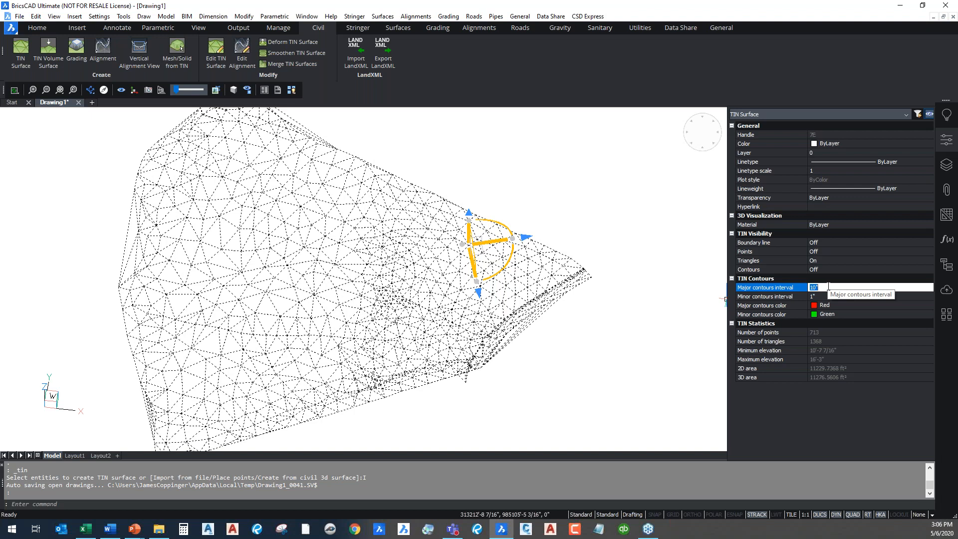
{"action": "type", "text": "5"}
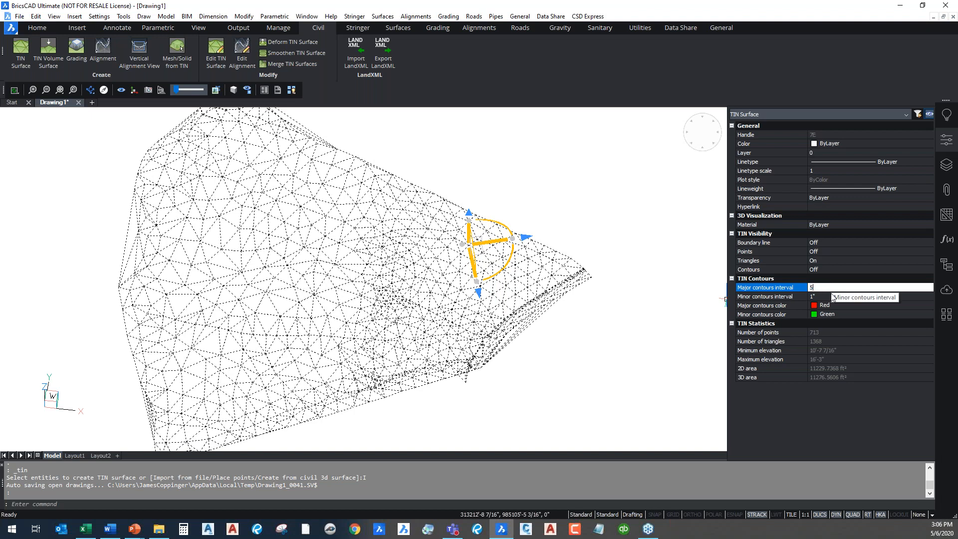
{"action": "left_click", "coordinate": [824, 296]}
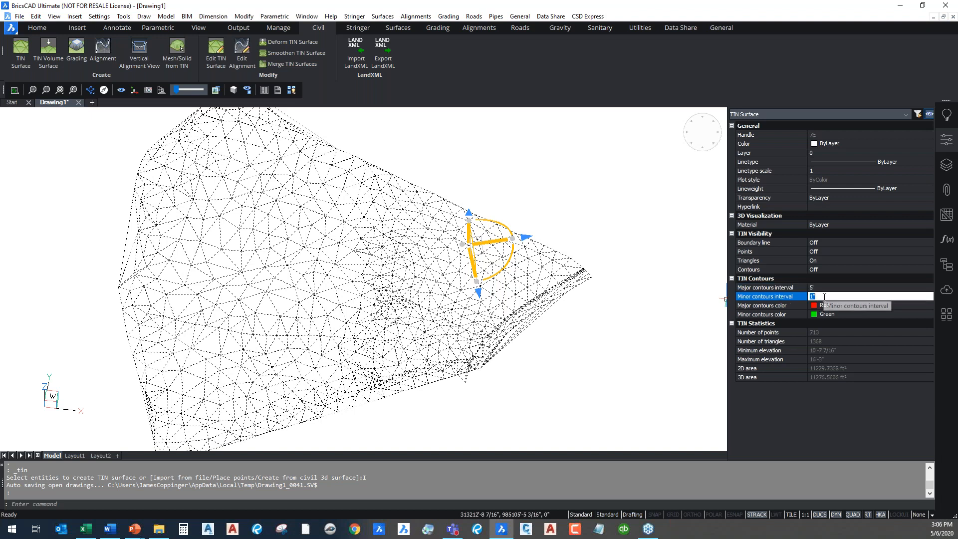
{"action": "type", "text": "1"}
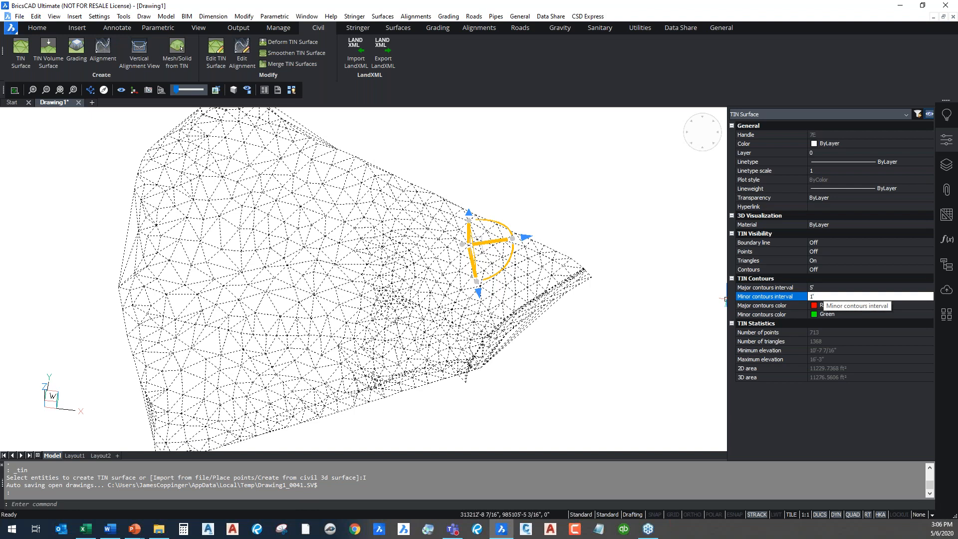
{"action": "left_click", "coordinate": [836, 289]}
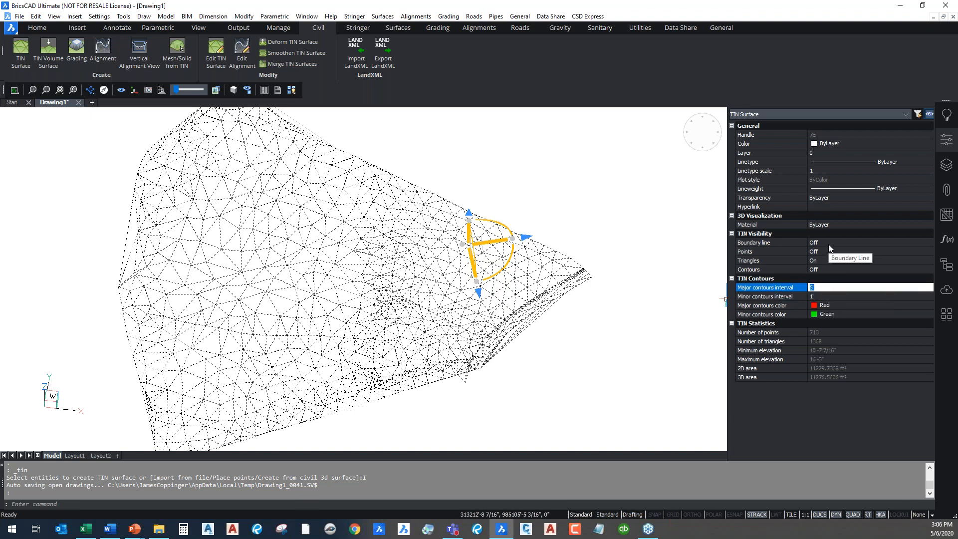
Step: Set the TIN surface's visibility to contours on, triangles off and boundary line on
{"action": "left_click", "coordinate": [832, 268]}
{"action": "left_click", "coordinate": [825, 286]}
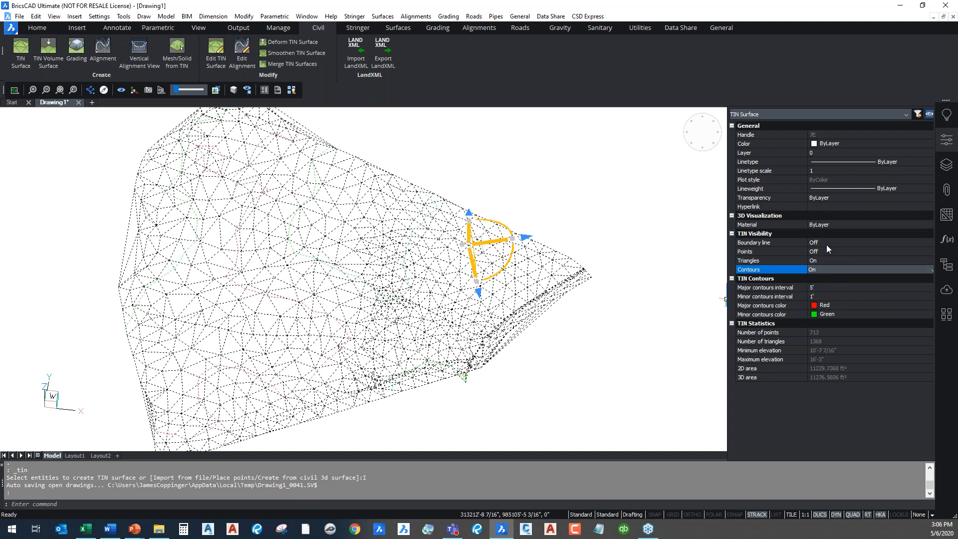
{"action": "left_click", "coordinate": [826, 259]}
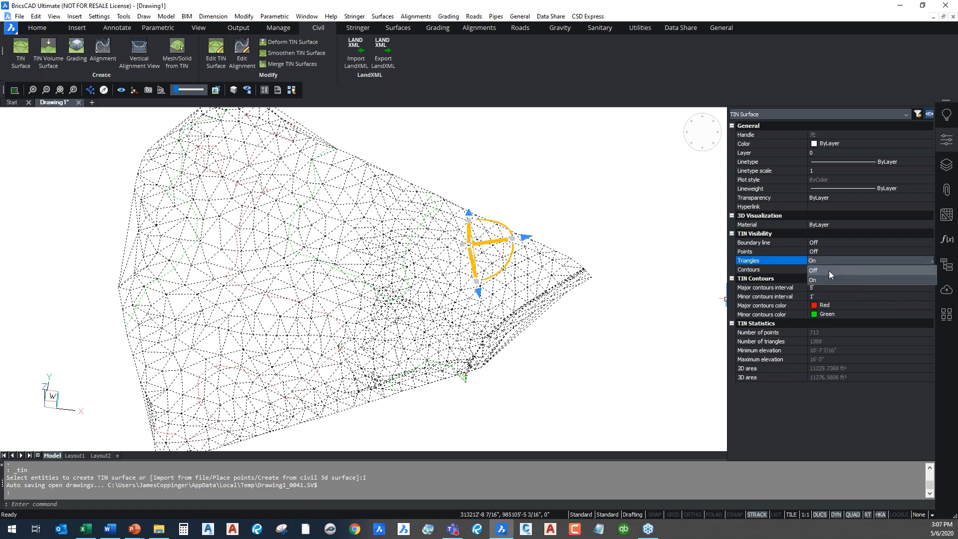
{"action": "left_click", "coordinate": [829, 271]}
{"action": "left_click", "coordinate": [828, 244]}
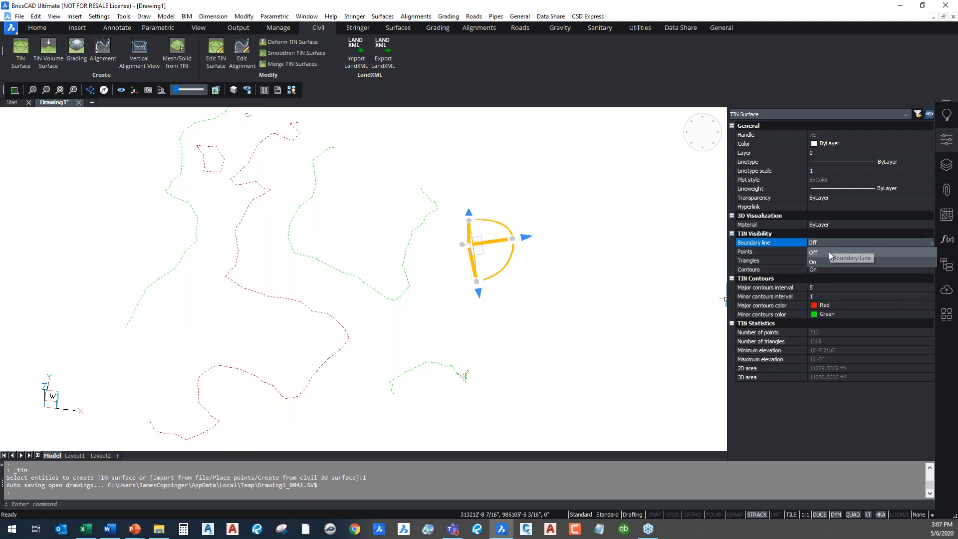
{"action": "left_click", "coordinate": [827, 262]}
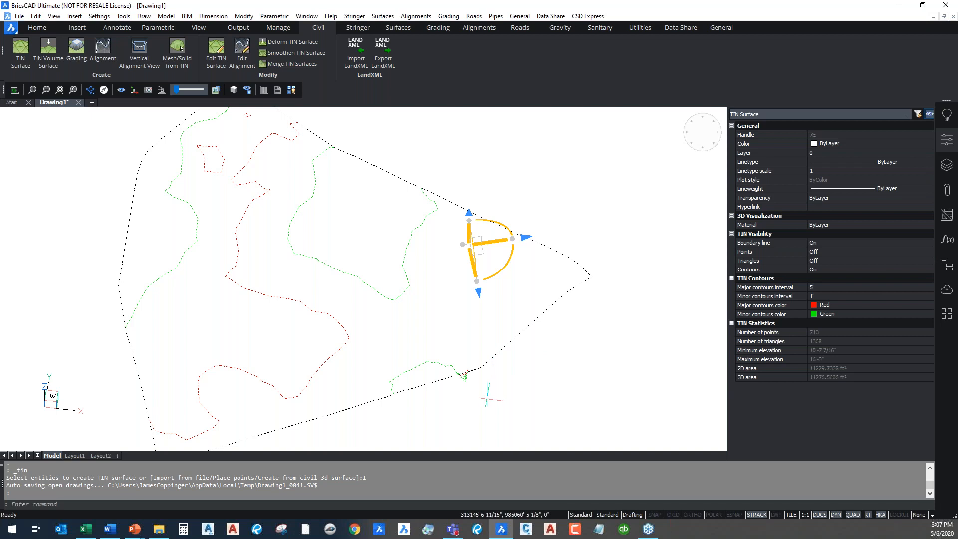
{"action": "key", "text": "Escape"}
Step: Examine the surface's contours and boundary in 3D and in plan view, and review its contour interval settings
{"action": "middle_click_drag", "start_coordinate": [425, 385], "coordinate": [464, 374]}
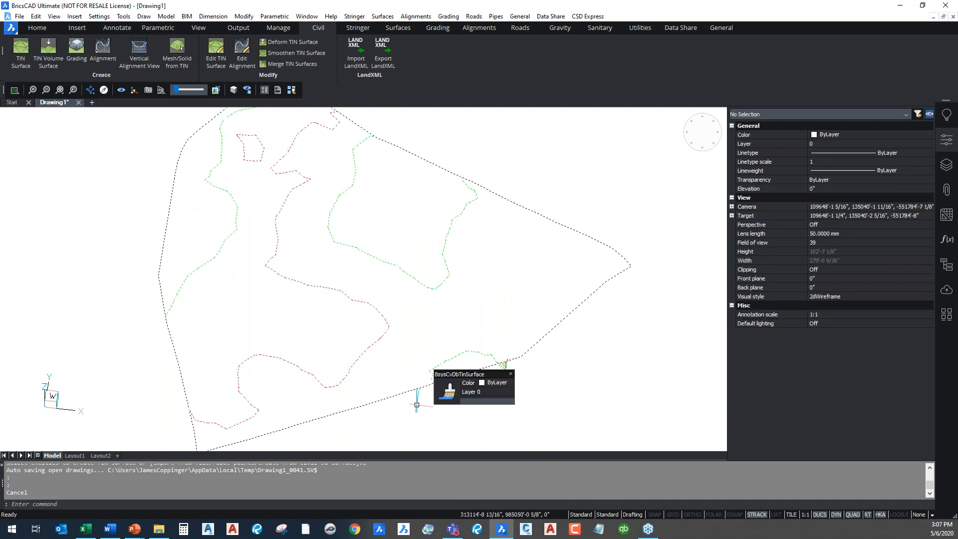
{"action": "mouse_move", "coordinate": [387, 408]}
{"action": "middle_mouse_down"}
{"action": "mouse_move", "coordinate": [413, 393]}
{"action": "mouse_move", "coordinate": [466, 428]}
{"action": "mouse_move", "coordinate": [498, 325]}
{"action": "mouse_move", "coordinate": [457, 331]}
{"action": "mouse_move", "coordinate": [423, 318]}
{"action": "mouse_move", "coordinate": [451, 331]}
{"action": "mouse_move", "coordinate": [434, 380]}
{"action": "mouse_move", "coordinate": [407, 356]}
{"action": "mouse_move", "coordinate": [446, 371]}
{"action": "mouse_move", "coordinate": [426, 419]}
{"action": "mouse_move", "coordinate": [492, 412]}
{"action": "mouse_move", "coordinate": [373, 327]}
{"action": "mouse_move", "coordinate": [350, 343]}
{"action": "mouse_move", "coordinate": [355, 370]}
{"action": "mouse_move", "coordinate": [374, 311]}
{"action": "middle_mouse_up"}
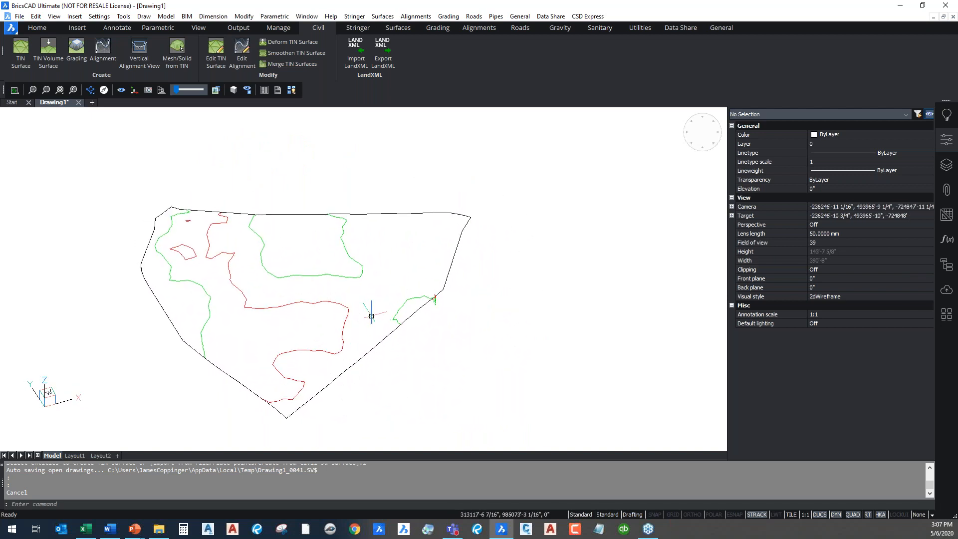
{"action": "left_click", "coordinate": [701, 133]}
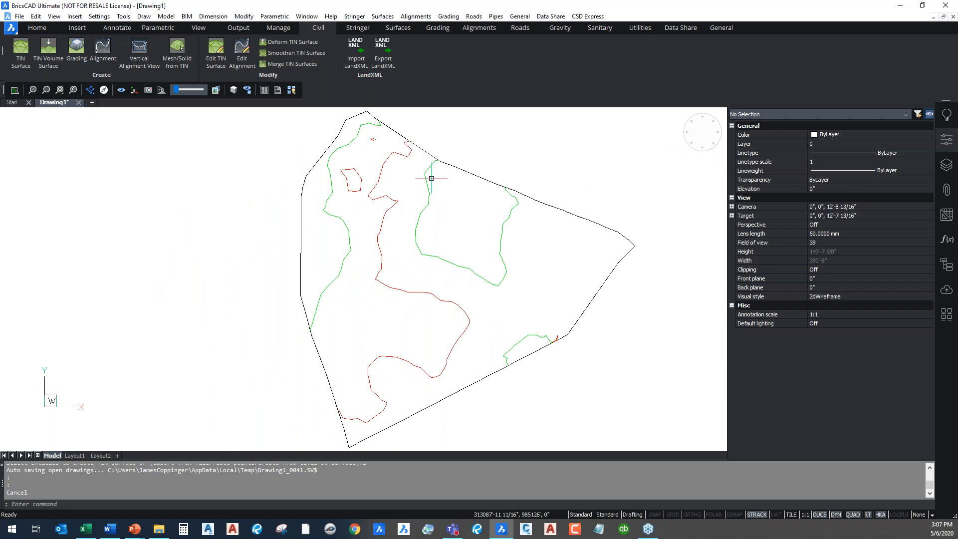
{"action": "left_click", "coordinate": [502, 246]}
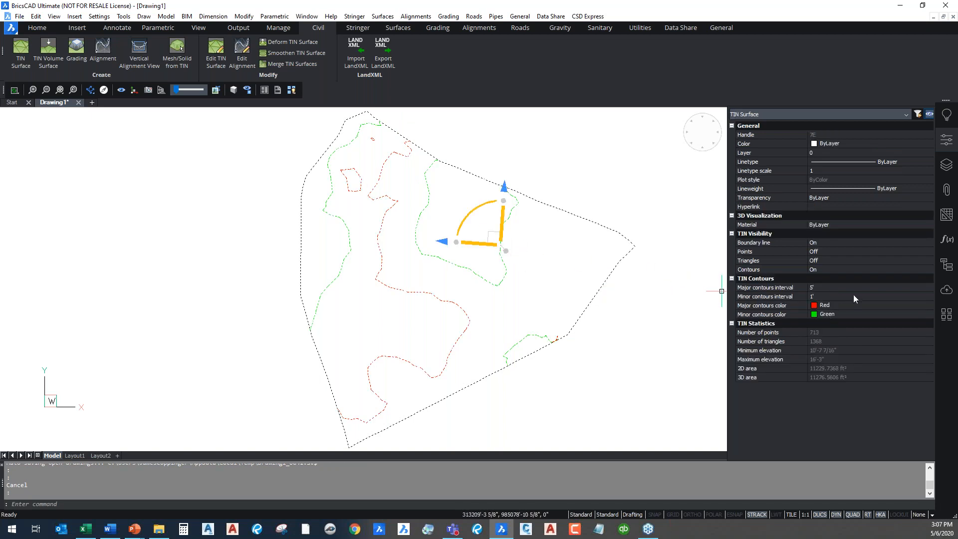
{"action": "left_click", "coordinate": [839, 288]}
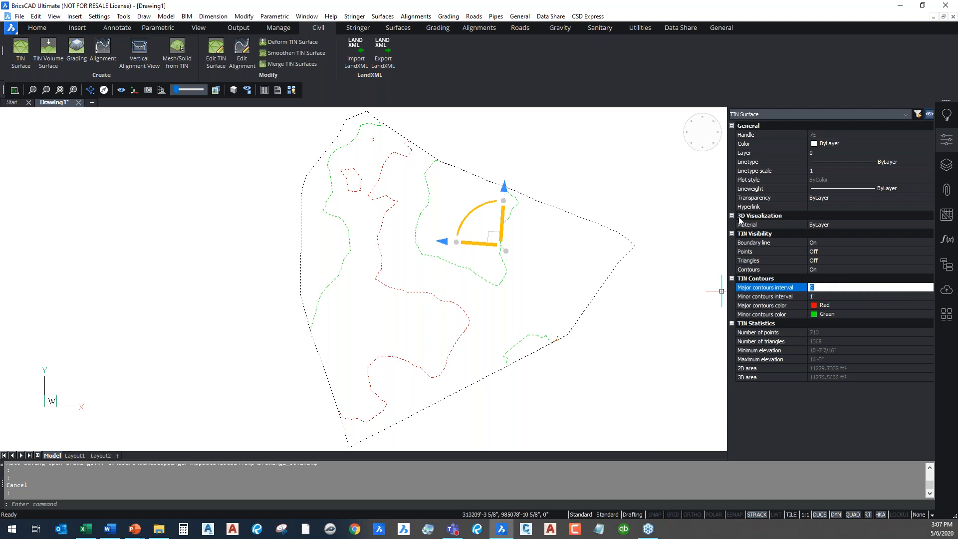
{"action": "key", "text": "Escape"}
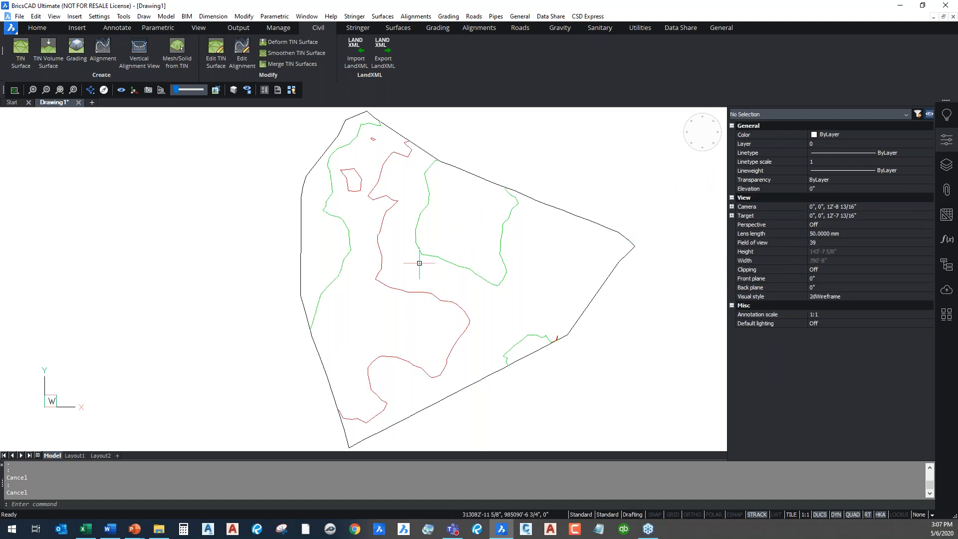
Step: Draw a four-point horizontal alignment across the middle of the surface, from its west edge to its east edge, without a vertical alignment view
{"action": "middle_click_drag", "start_coordinate": [424, 265], "coordinate": [364, 264]}
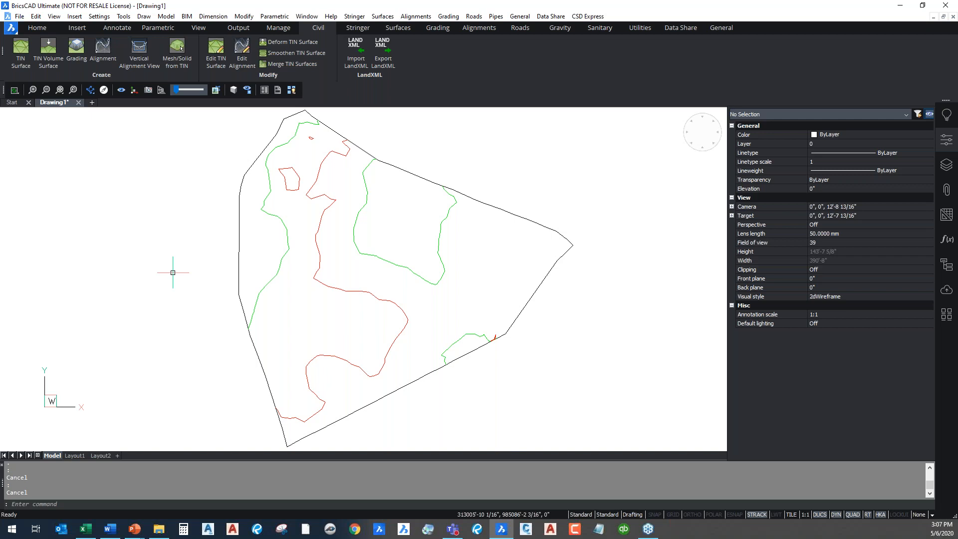
{"action": "left_click", "coordinate": [102, 54]}
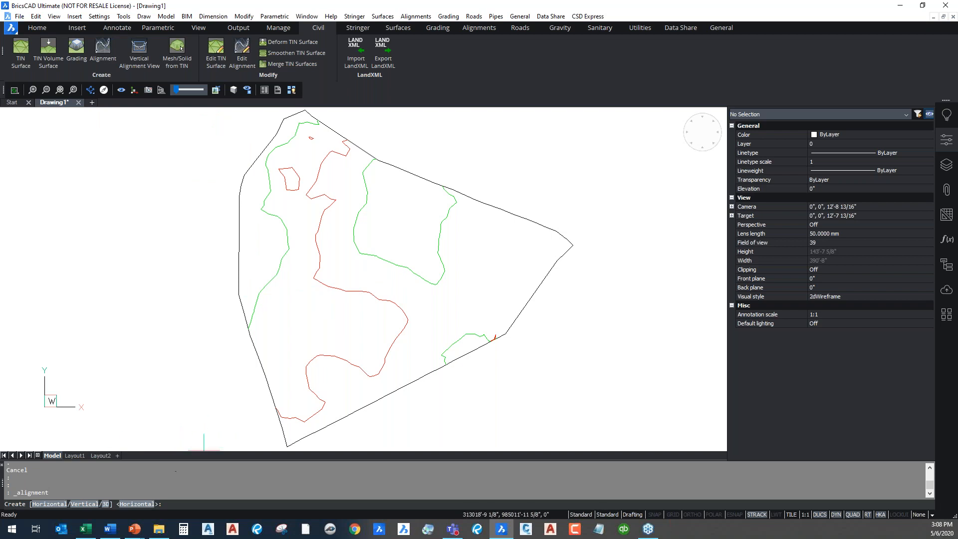
{"action": "left_click", "coordinate": [52, 505]}
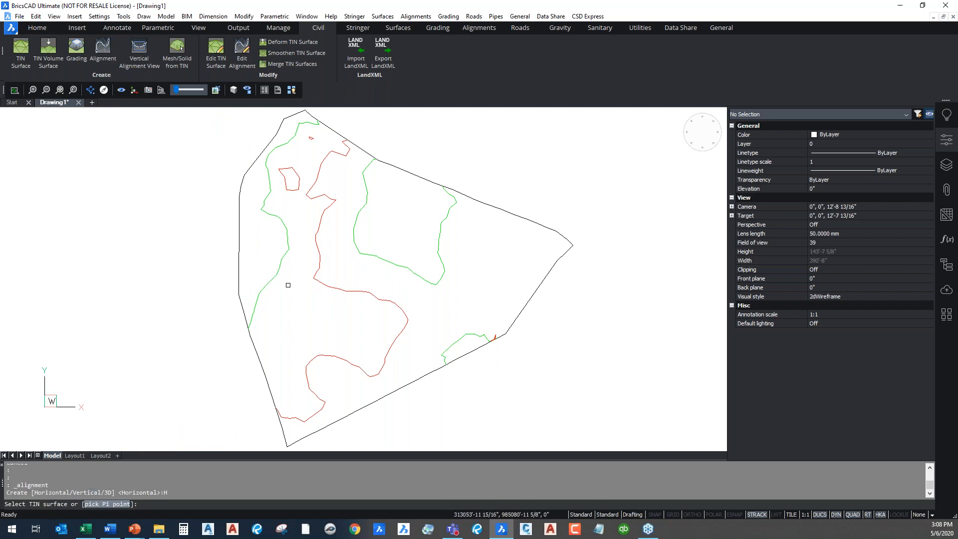
{"action": "key", "text": "Return"}
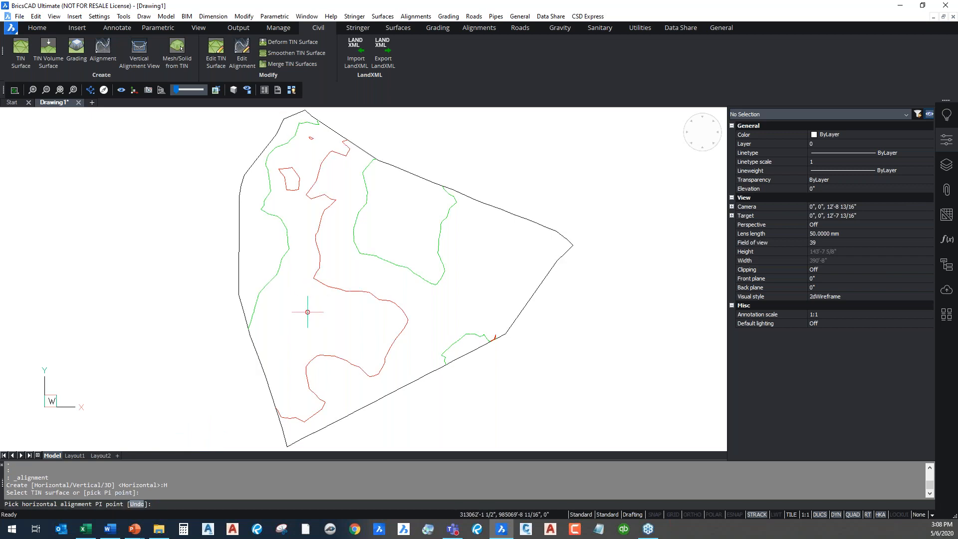
{"action": "left_click", "coordinate": [248, 242]}
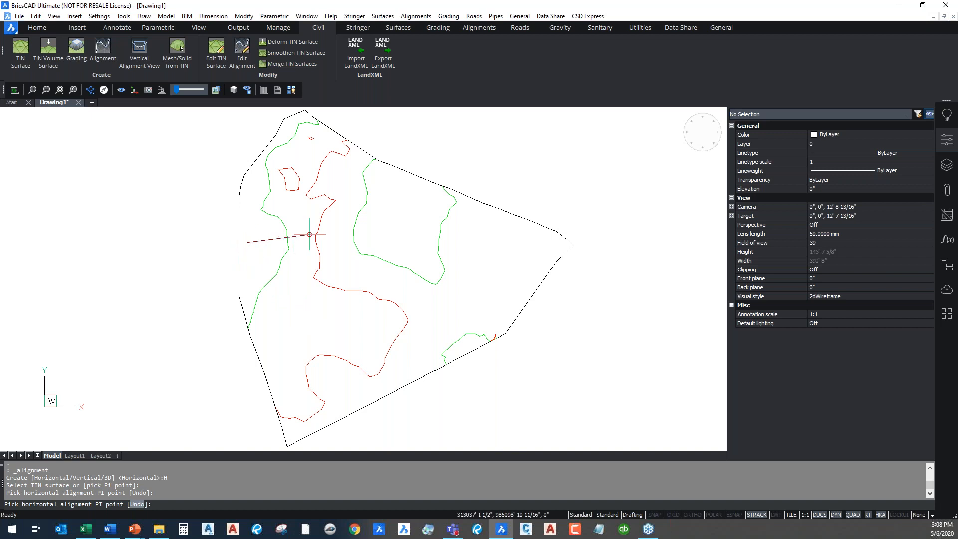
{"action": "left_click", "coordinate": [338, 226]}
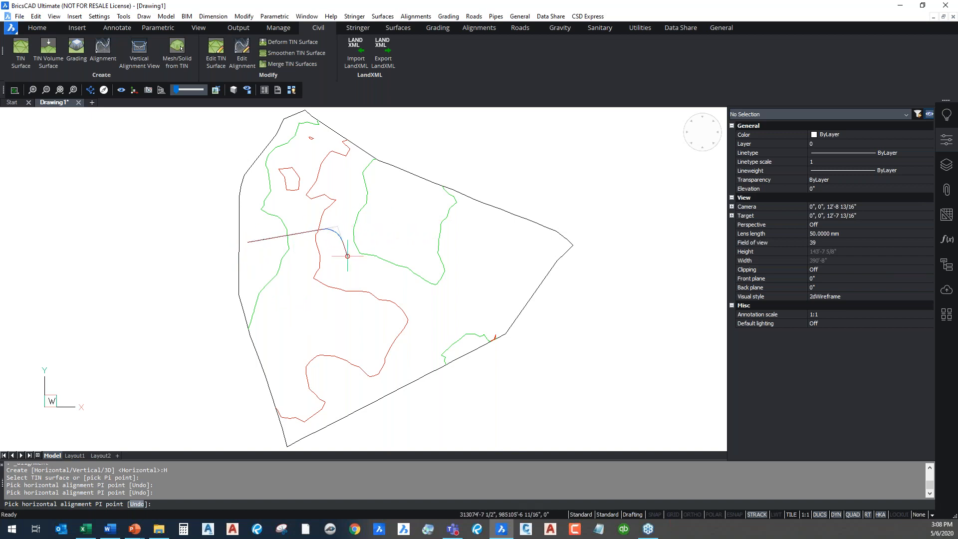
{"action": "left_click", "coordinate": [372, 305]}
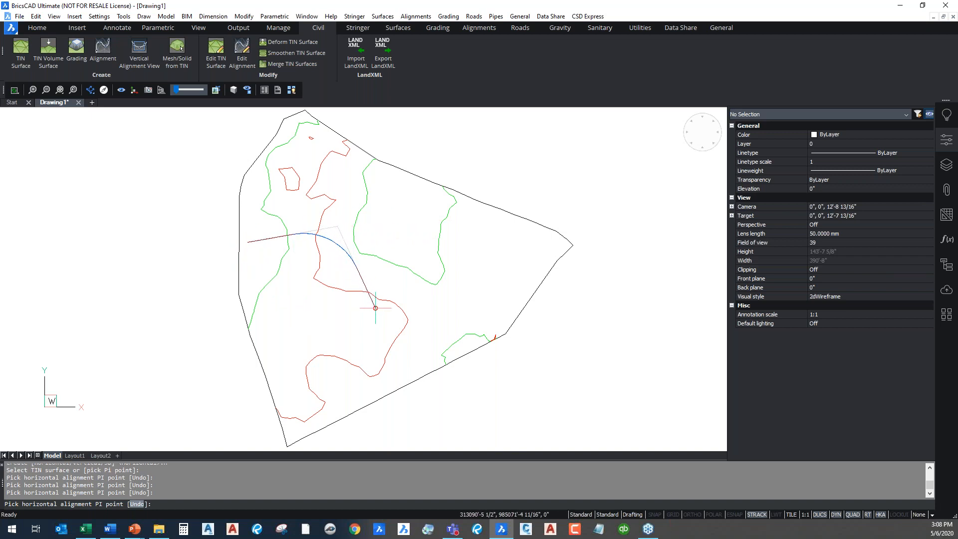
{"action": "left_click", "coordinate": [527, 287]}
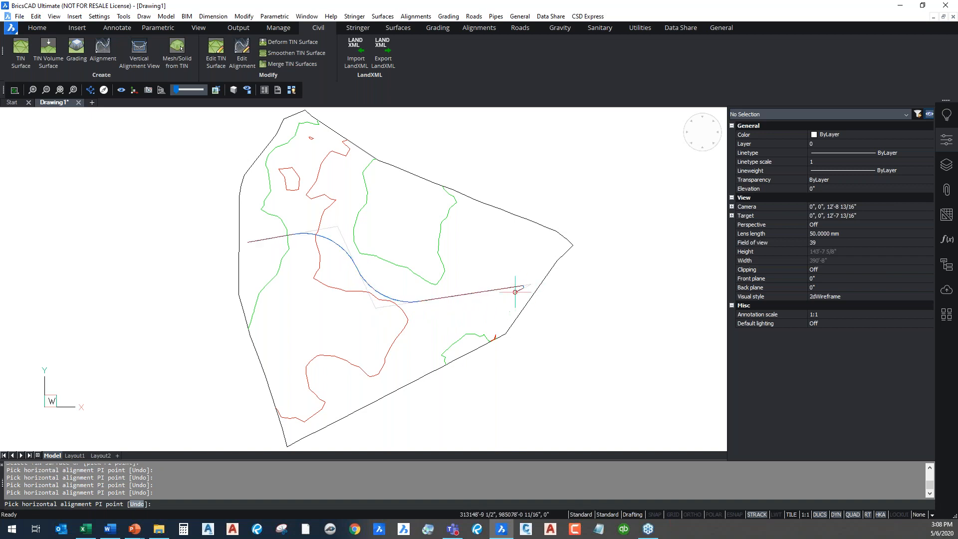
{"action": "key", "text": "Return"}
{"action": "scroll", "coordinate": [414, 280], "scroll_direction": "up", "scroll_amount": 3}
{"action": "key", "text": "Escape"}
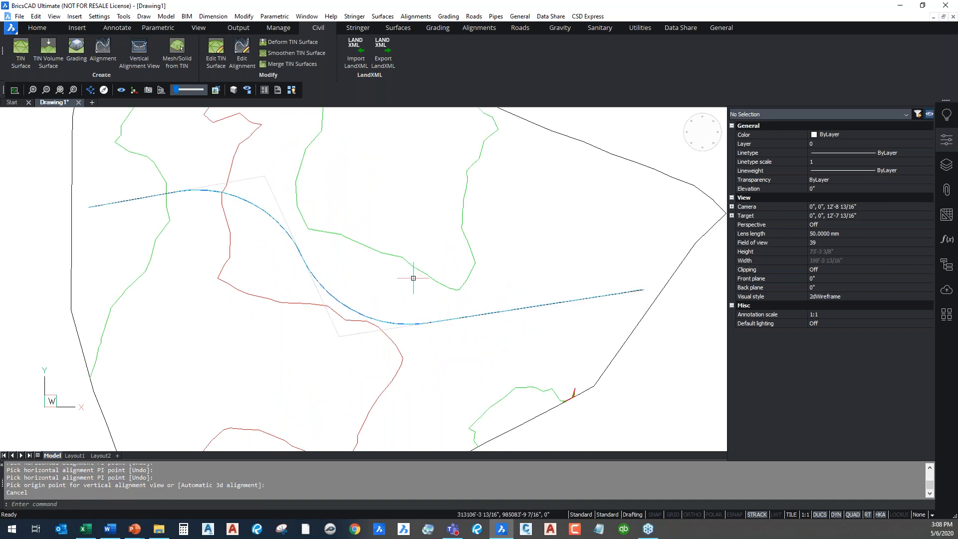
Step: Erase the horizontal alignment drawn across the surface
{"action": "key", "text": "Escape"}
{"action": "type", "text": "e"}
{"action": "key", "text": "Return"}
{"action": "left_click", "coordinate": [283, 213]}
{"action": "left_click", "coordinate": [280, 229]}
{"action": "key", "text": "Return"}
Step: Lay out a five-point horizontal alignment from the surface's west edge to its east corner, and generate the automatic 3D alignment from it
{"action": "left_click", "coordinate": [103, 57]}
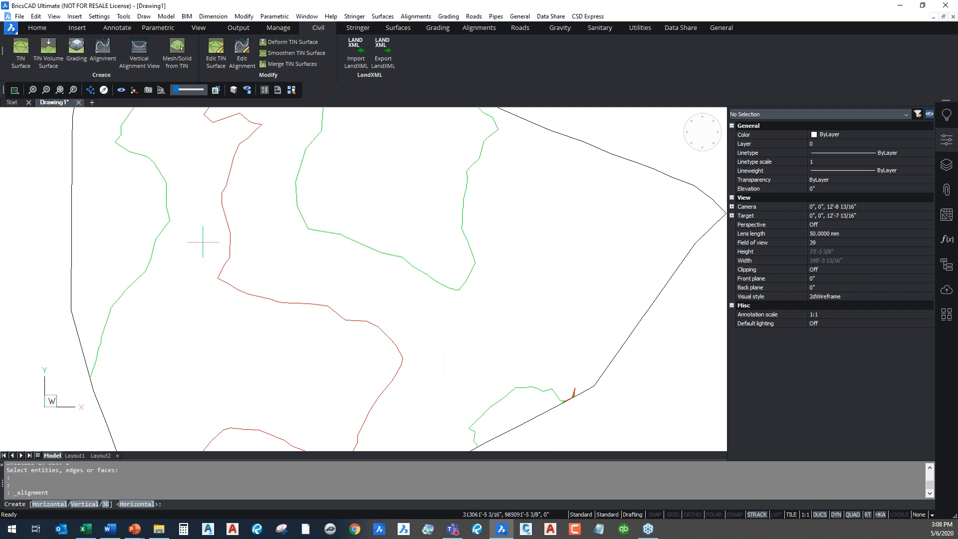
{"action": "left_click", "coordinate": [60, 504]}
{"action": "key", "text": "Return"}
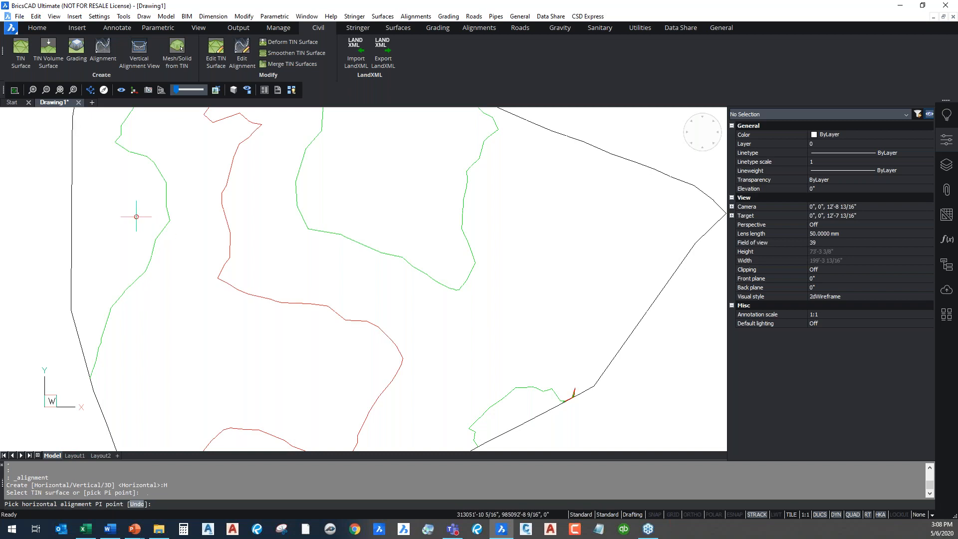
{"action": "scroll", "coordinate": [110, 174], "scroll_direction": "down", "scroll_amount": 2}
{"action": "left_click", "coordinate": [110, 168]}
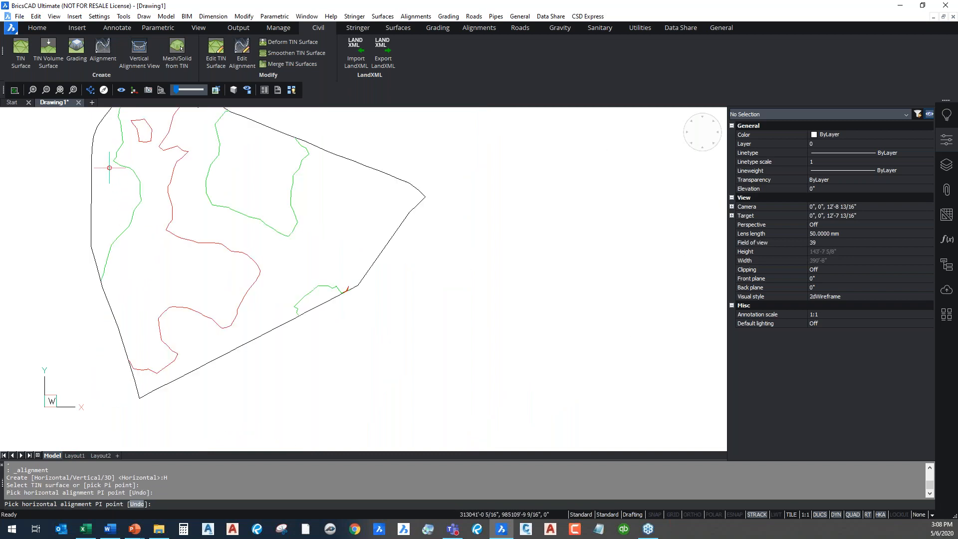
{"action": "left_click", "coordinate": [150, 227]}
{"action": "left_click", "coordinate": [281, 239]}
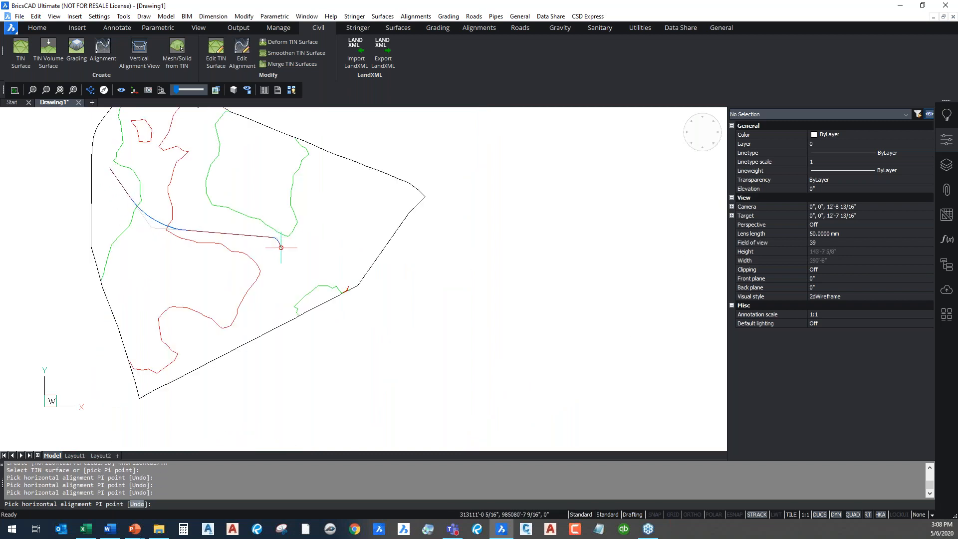
{"action": "left_click", "coordinate": [305, 281]}
{"action": "left_click", "coordinate": [397, 207]}
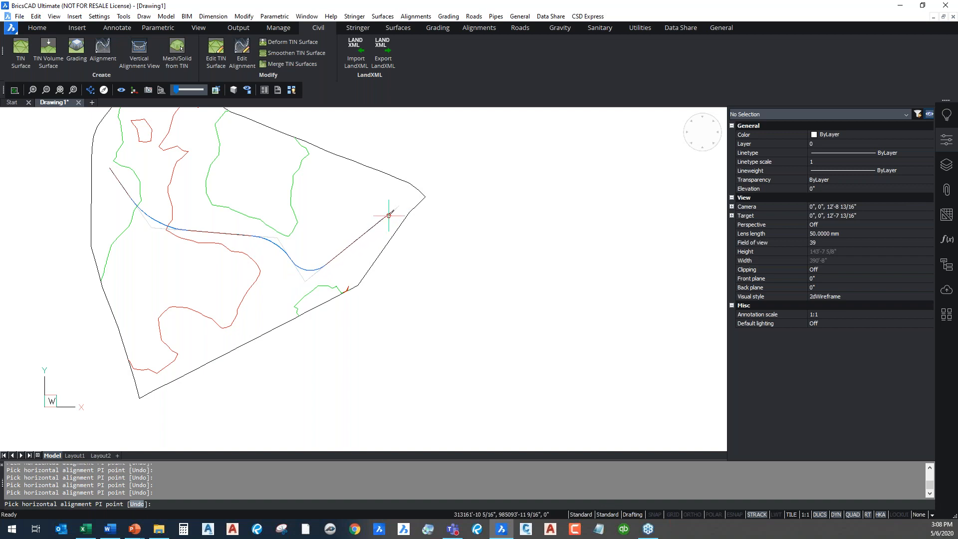
{"action": "key", "text": "Return"}
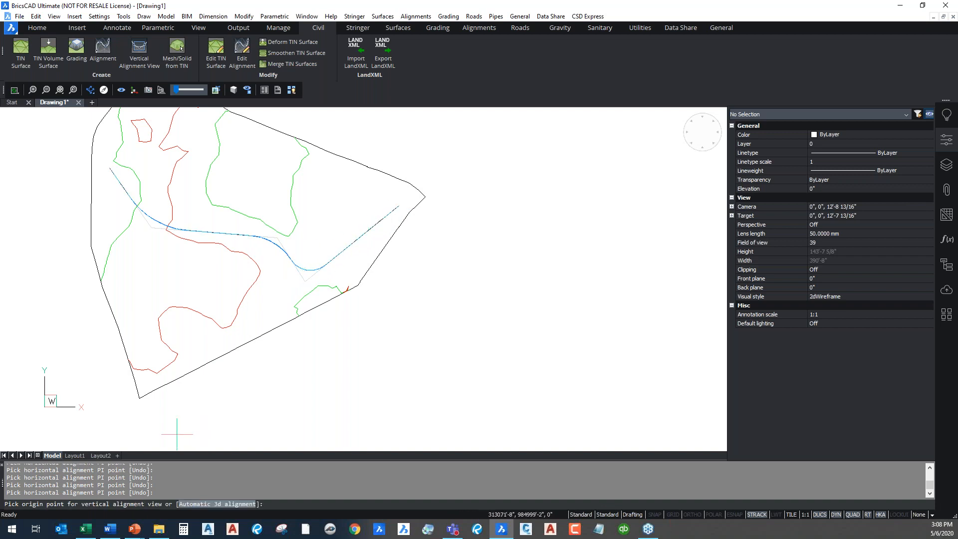
{"action": "left_click", "coordinate": [220, 505]}
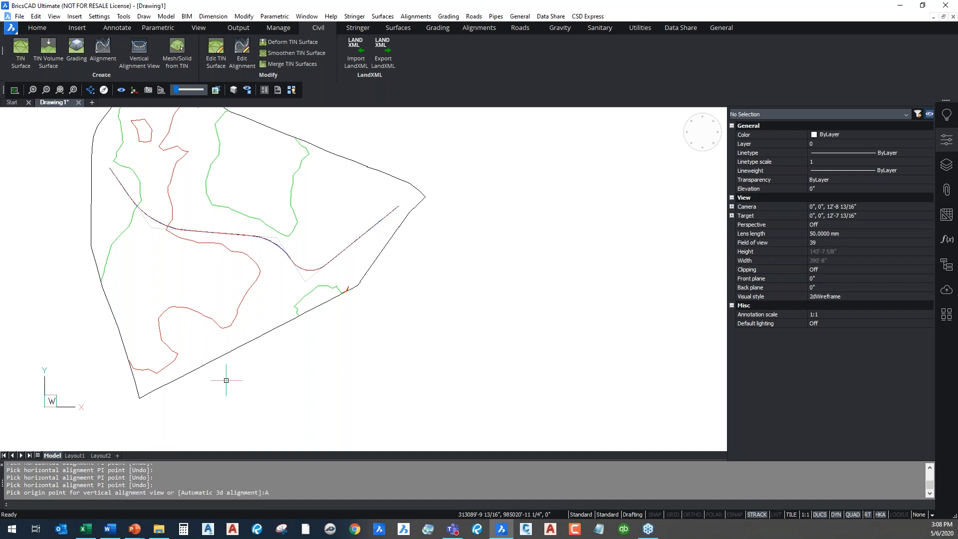
Step: Examine the horizontal and 3D alignments against the surface contours from tilted 3D angles and in plan view
{"action": "mouse_move", "coordinate": [209, 364]}
{"action": "middle_click_drag", "start_coordinate": [205, 364], "coordinate": [333, 278], "text": "shift"}
{"action": "middle_click_drag", "start_coordinate": [223, 325], "coordinate": [600, 308]}
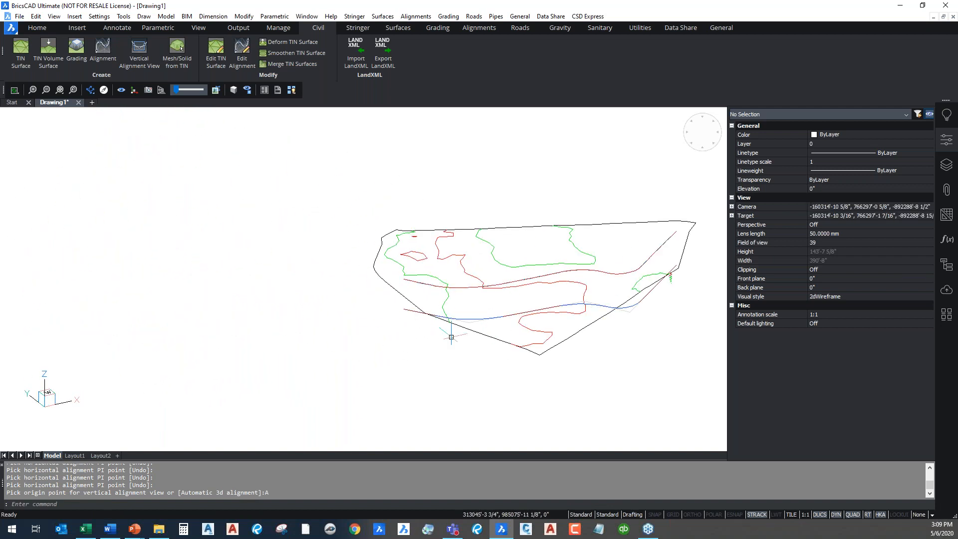
{"action": "scroll", "coordinate": [459, 319], "scroll_direction": "up", "scroll_amount": 3}
{"action": "middle_click_drag", "start_coordinate": [371, 377], "coordinate": [373, 405], "text": "shift"}
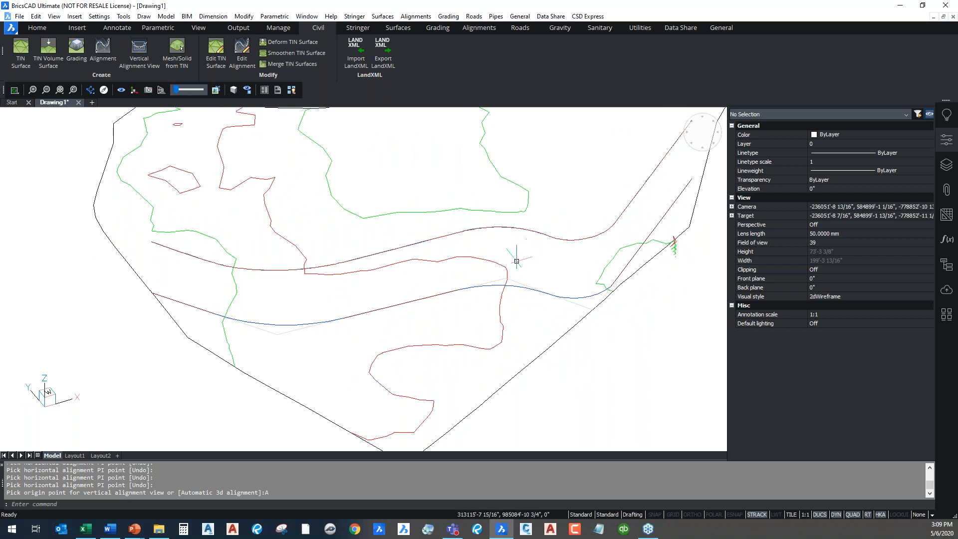
{"action": "mouse_move", "coordinate": [507, 265]}
{"action": "middle_mouse_down", "text": "shift"}
{"action": "mouse_move", "coordinate": [479, 344]}
{"action": "mouse_move", "coordinate": [477, 299]}
{"action": "middle_mouse_up", "text": "shift"}
{"action": "left_click", "coordinate": [681, 140]}
{"action": "scroll", "coordinate": [459, 275], "scroll_direction": "up", "scroll_amount": 2}
{"action": "mouse_move", "coordinate": [462, 279]}
{"action": "middle_mouse_down"}
{"action": "mouse_move", "coordinate": [394, 268]}
{"action": "mouse_move", "coordinate": [364, 293]}
{"action": "middle_mouse_up"}
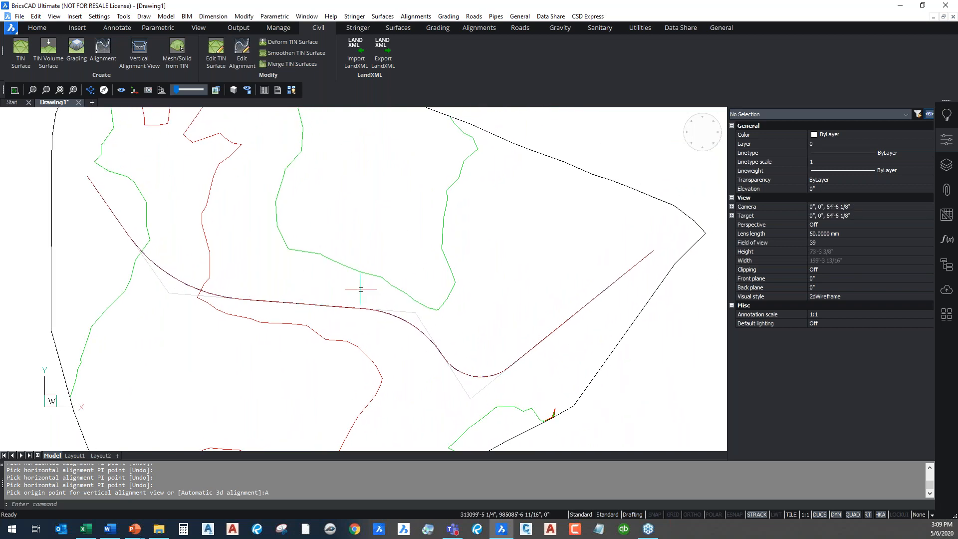
Step: Create an offset grading on the north side of the 3D alignment with a 6' offset and a slope of -4
{"action": "left_click", "coordinate": [76, 50]}
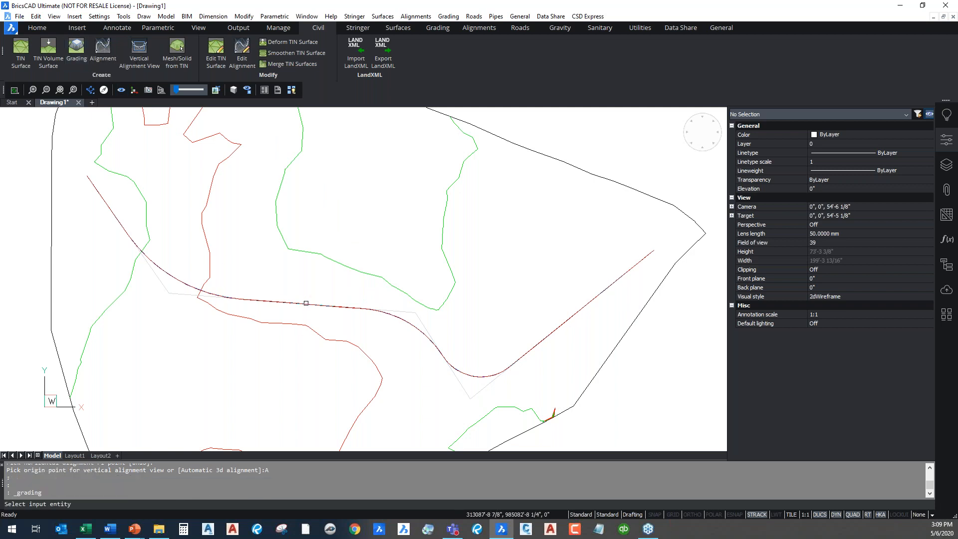
{"action": "left_click", "coordinate": [307, 304]}
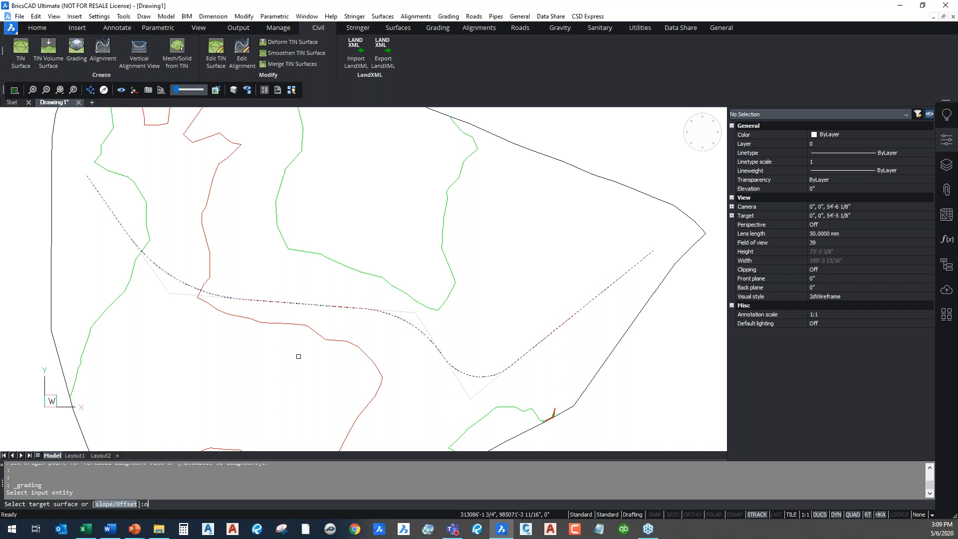
{"action": "type", "text": "o"}
{"action": "key", "text": "Return"}
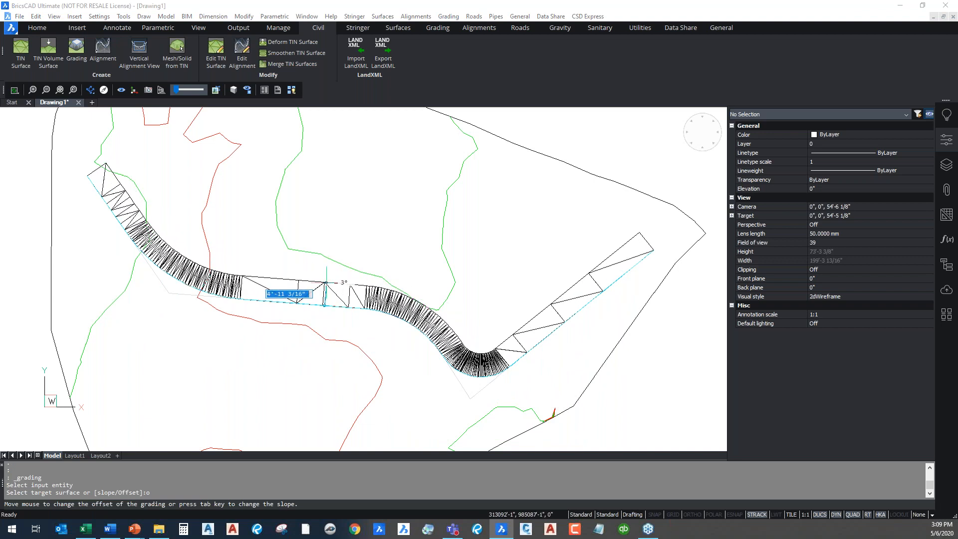
{"action": "type", "text": "6"}
{"action": "key", "text": "Tab"}
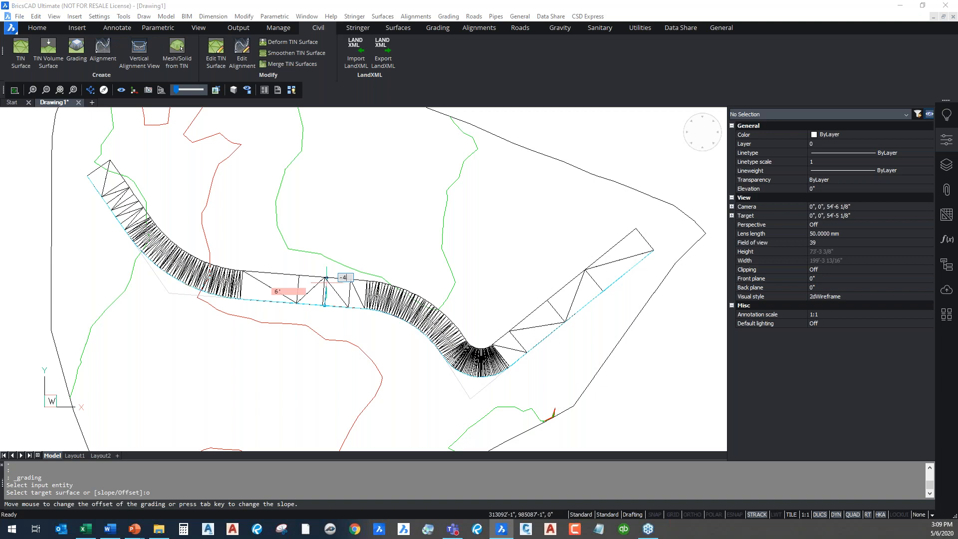
{"action": "key", "text": "Return"}
Step: Create a second offset grading on the south side of the 3D alignment with a 6' offset and a negative slope
{"action": "scroll", "coordinate": [299, 332], "scroll_direction": "up", "scroll_amount": 2}
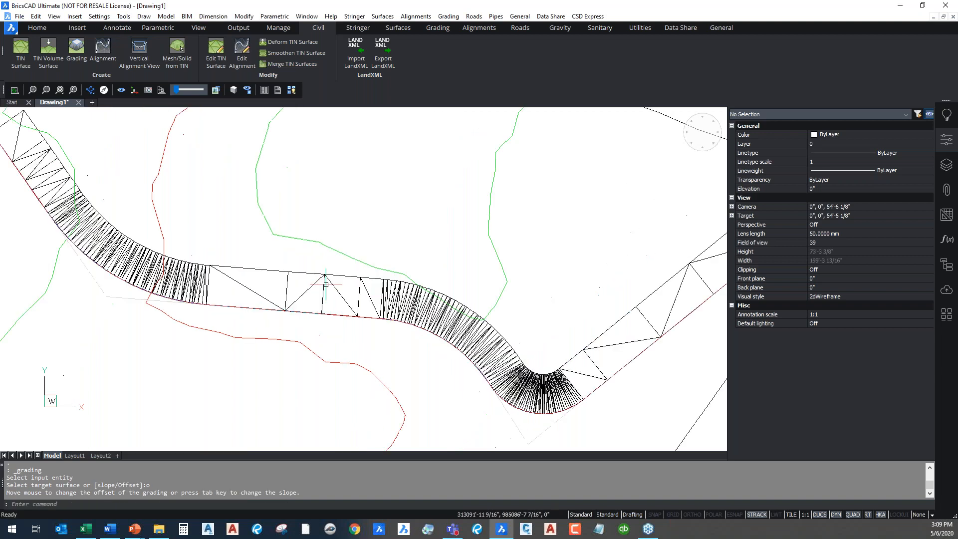
{"action": "middle_click_drag", "start_coordinate": [345, 261], "coordinate": [343, 255]}
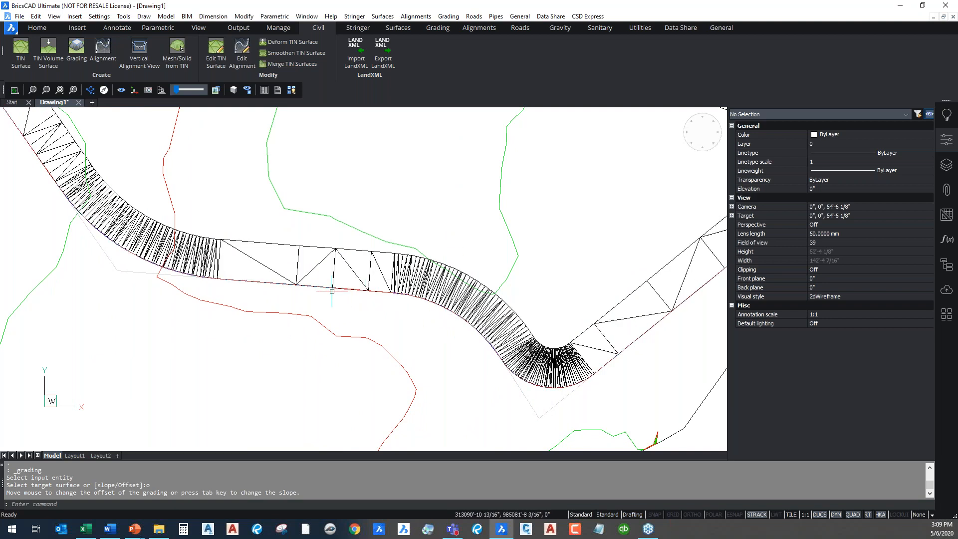
{"action": "left_click", "coordinate": [76, 48]}
{"action": "left_click", "coordinate": [317, 288]}
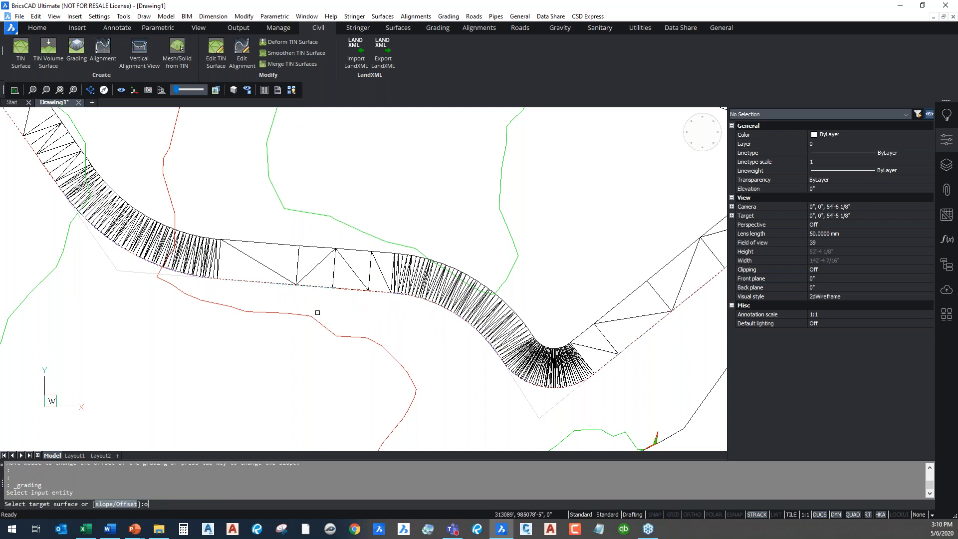
{"action": "key", "text": "Return"}
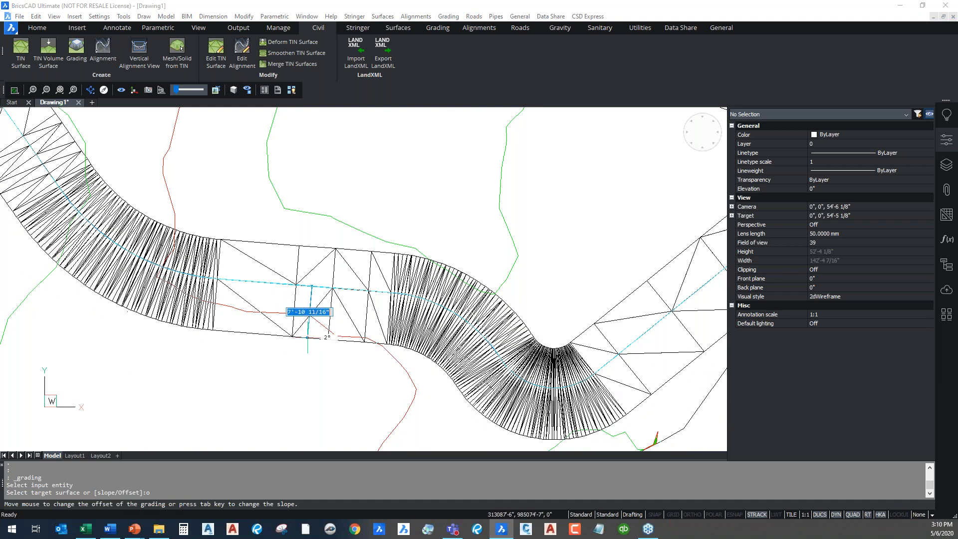
{"action": "type", "text": "6'"}
{"action": "key", "text": "Tab"}
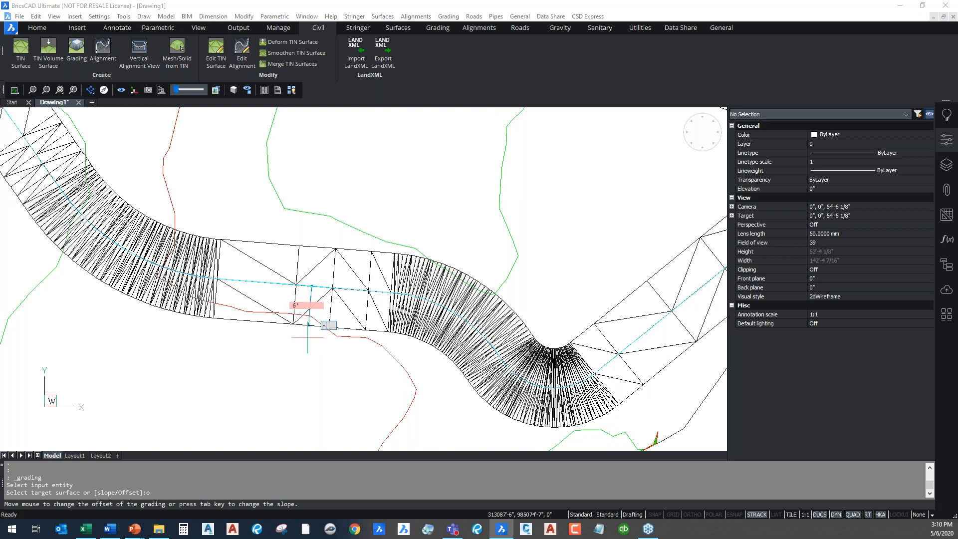
{"action": "key", "text": "Return"}
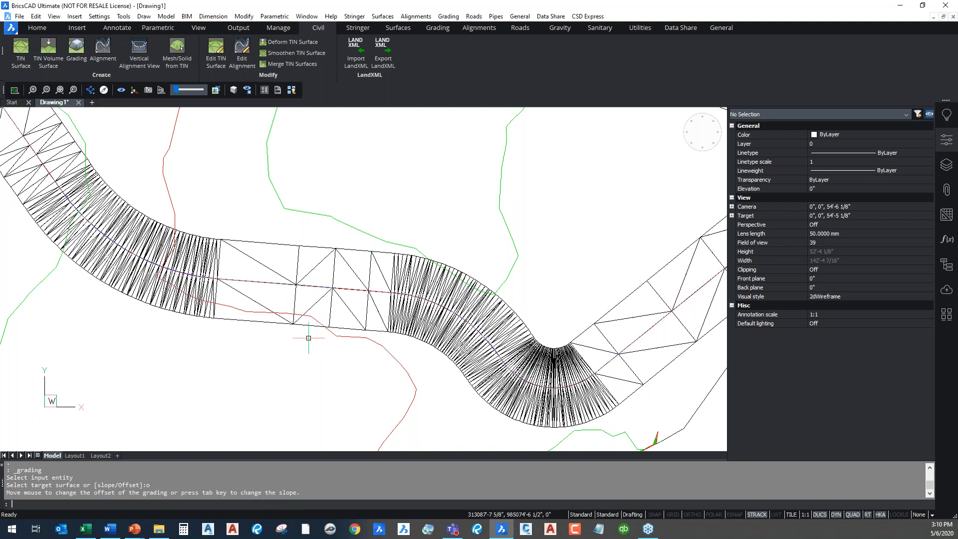
Step: Examine the gradings on both sides of the 3D alignment from tilted close-up angles and in plan view
{"action": "mouse_move", "coordinate": [320, 368]}
{"action": "middle_mouse_down", "text": "shift"}
{"action": "mouse_move", "coordinate": [280, 281]}
{"action": "mouse_move", "coordinate": [284, 254]}
{"action": "middle_mouse_up", "text": "shift"}
{"action": "middle_click_drag", "start_coordinate": [317, 308], "coordinate": [404, 353], "text": "shift"}
{"action": "scroll", "coordinate": [278, 312], "scroll_direction": "up", "scroll_amount": 2}
{"action": "scroll", "coordinate": [278, 310], "scroll_direction": "up", "scroll_amount": 3}
{"action": "scroll", "coordinate": [278, 311], "scroll_direction": "up", "scroll_amount": 3}
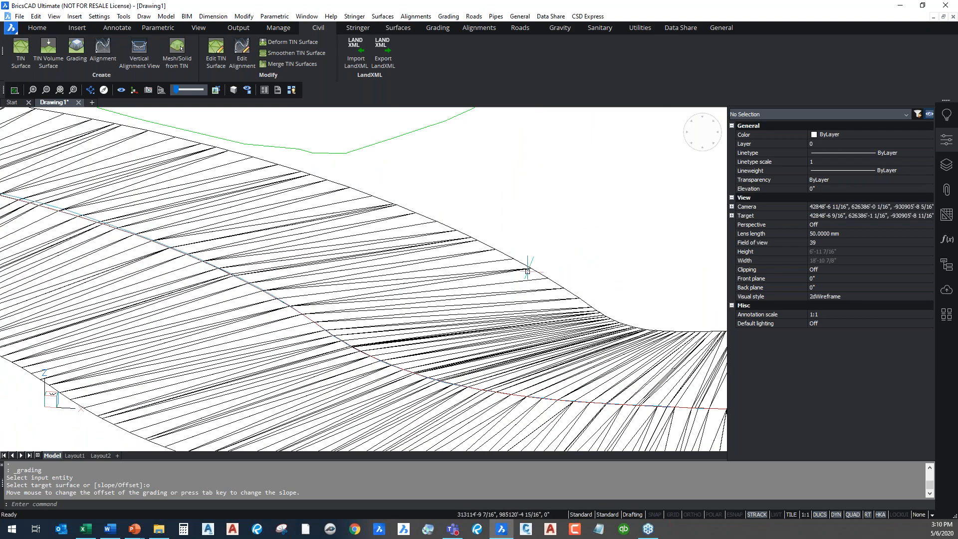
{"action": "scroll", "coordinate": [151, 355], "scroll_direction": "up", "scroll_amount": 3}
{"action": "scroll", "coordinate": [151, 355], "scroll_direction": "down", "scroll_amount": 3}
{"action": "middle_click_drag", "start_coordinate": [152, 355], "coordinate": [297, 355], "text": "shift"}
{"action": "scroll", "coordinate": [296, 355], "scroll_direction": "down", "scroll_amount": 5}
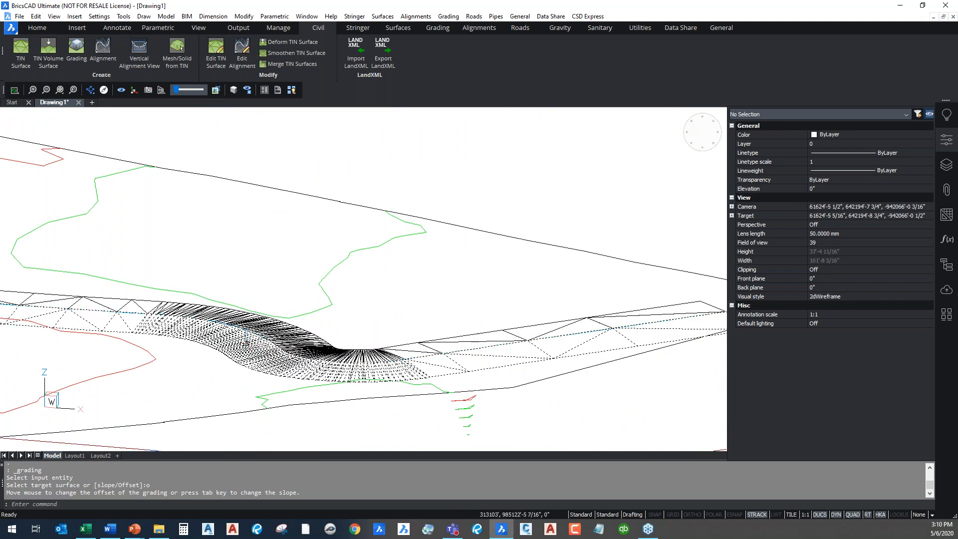
{"action": "left_click", "coordinate": [702, 132]}
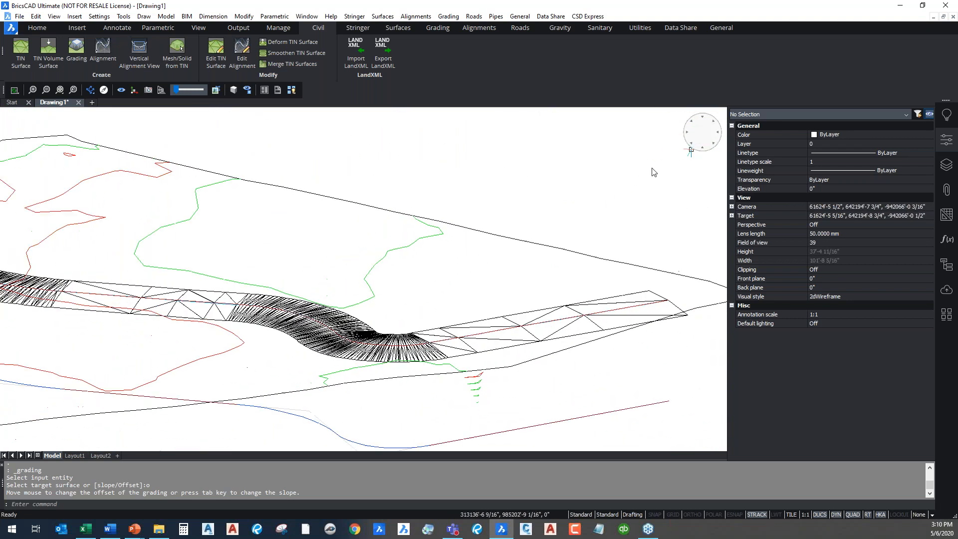
{"action": "scroll", "coordinate": [469, 266], "scroll_direction": "up", "scroll_amount": 3}
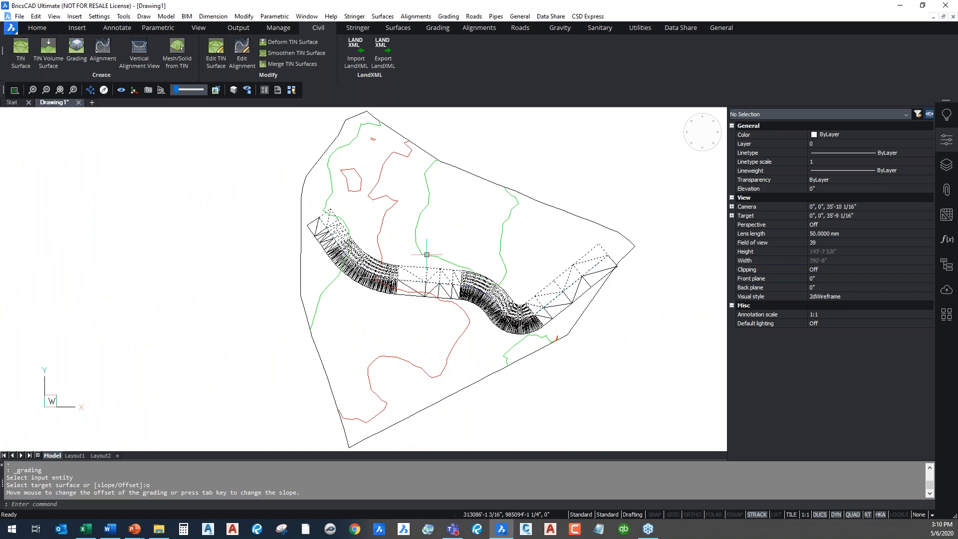
{"action": "scroll", "coordinate": [478, 265], "scroll_direction": "up", "scroll_amount": 4}
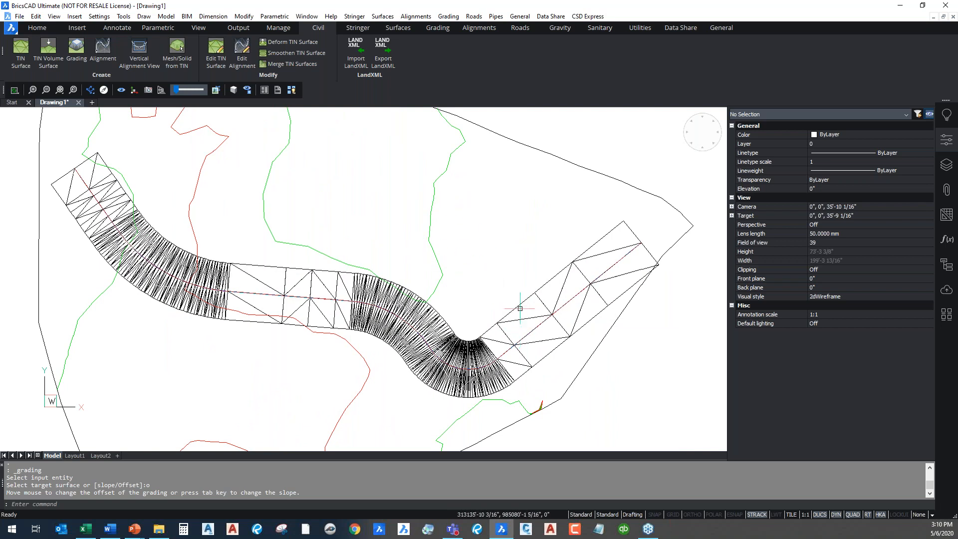
{"action": "middle_click_drag", "start_coordinate": [513, 316], "coordinate": [454, 298]}
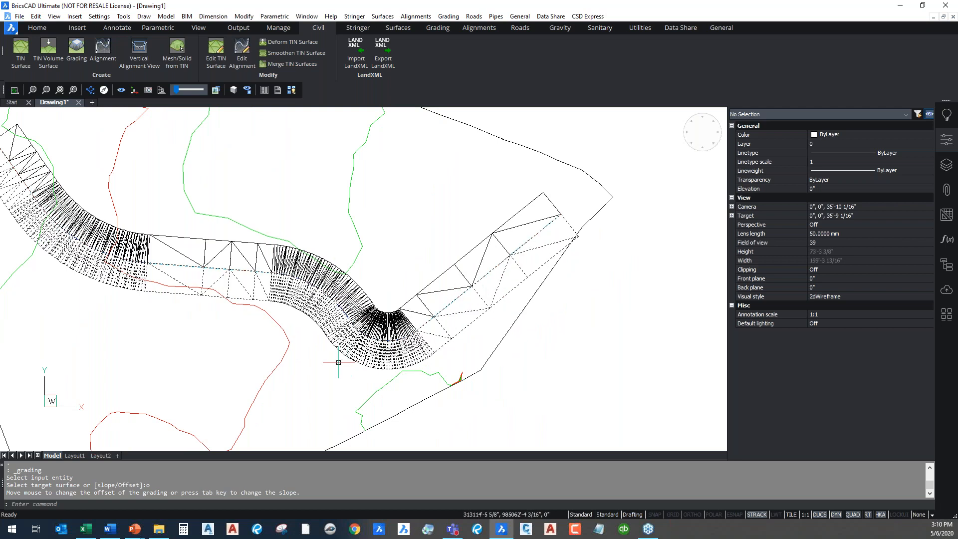
Step: Stretch the east end of the 3D alignment towards the northwest and regenerate the drawing to update both gradings
{"action": "mouse_move", "coordinate": [316, 374]}
{"action": "middle_mouse_down", "text": "shift"}
{"action": "mouse_move", "coordinate": [402, 285]}
{"action": "mouse_move", "coordinate": [260, 350]}
{"action": "mouse_move", "coordinate": [299, 385]}
{"action": "mouse_move", "coordinate": [325, 360]}
{"action": "mouse_move", "coordinate": [295, 362]}
{"action": "middle_mouse_up", "text": "shift"}
{"action": "middle_click_drag", "start_coordinate": [486, 295], "coordinate": [415, 279]}
{"action": "scroll", "coordinate": [506, 282], "scroll_direction": "up", "scroll_amount": 2}
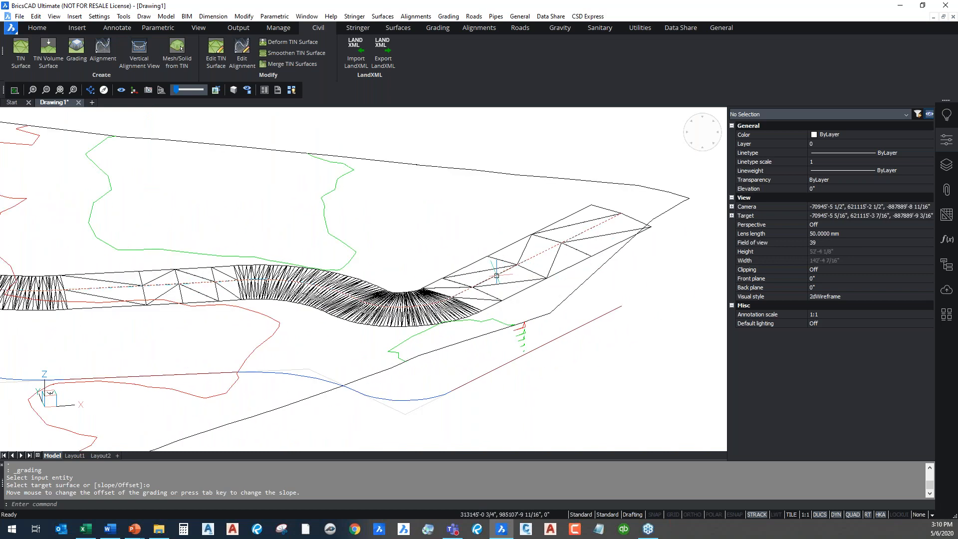
{"action": "left_click", "coordinate": [511, 268]}
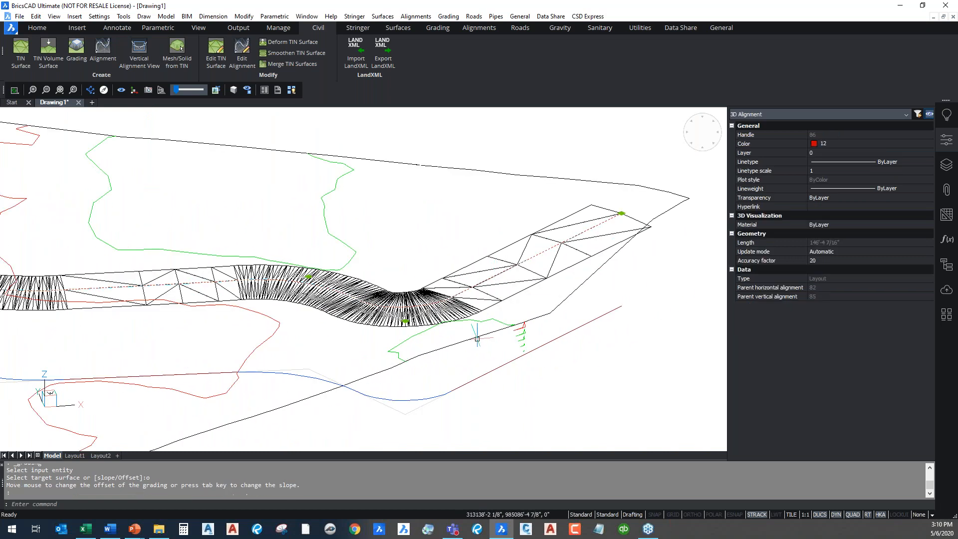
{"action": "left_click", "coordinate": [621, 213]}
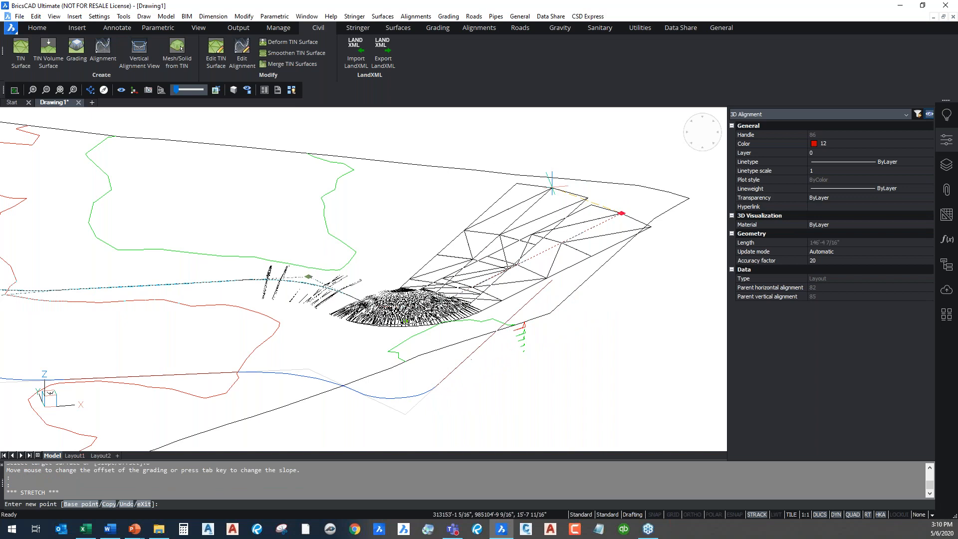
{"action": "left_click", "coordinate": [552, 185]}
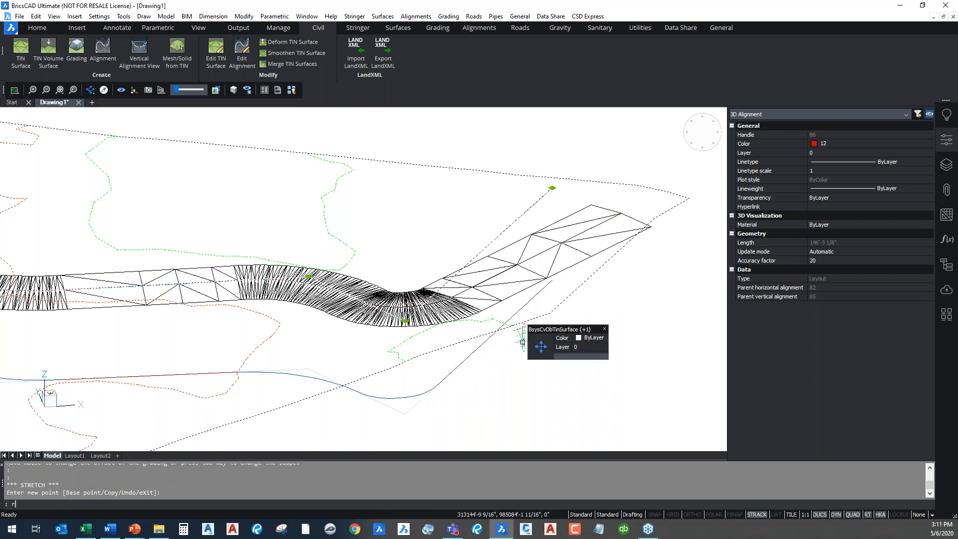
{"action": "type", "text": "re"}
{"action": "key", "text": "Return"}
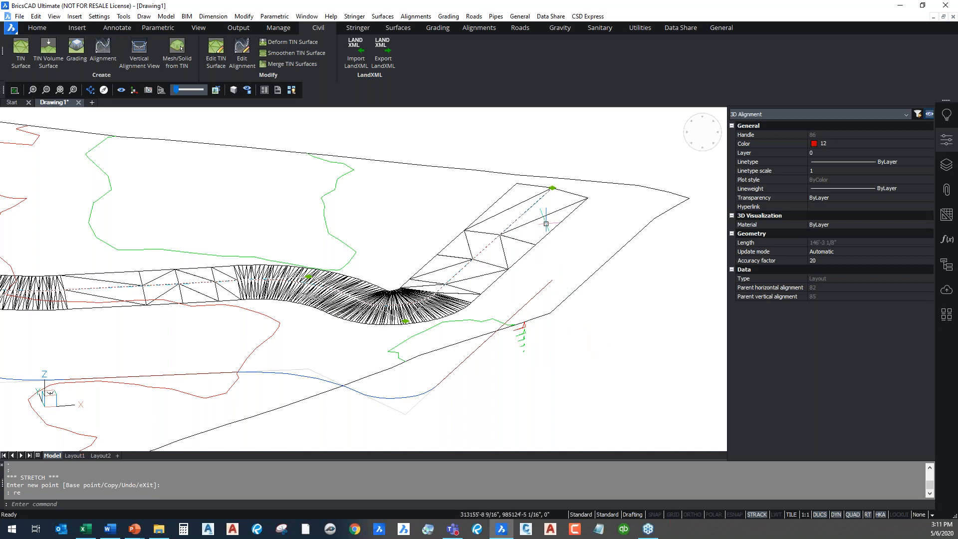
Step: Stretch the 3D alignment's east end back towards the surface's eastern corner and regenerate the drawing
{"action": "left_click", "coordinate": [552, 188]}
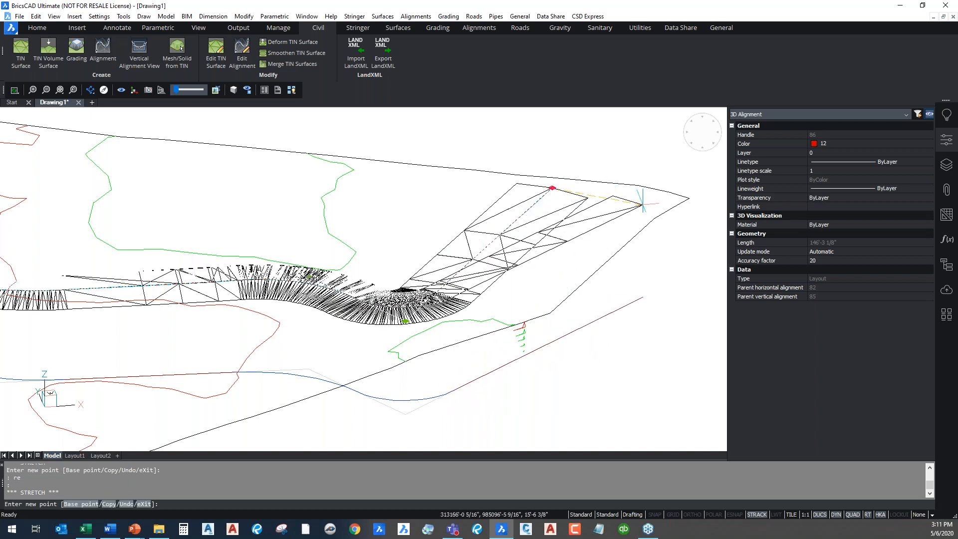
{"action": "left_click", "coordinate": [630, 200]}
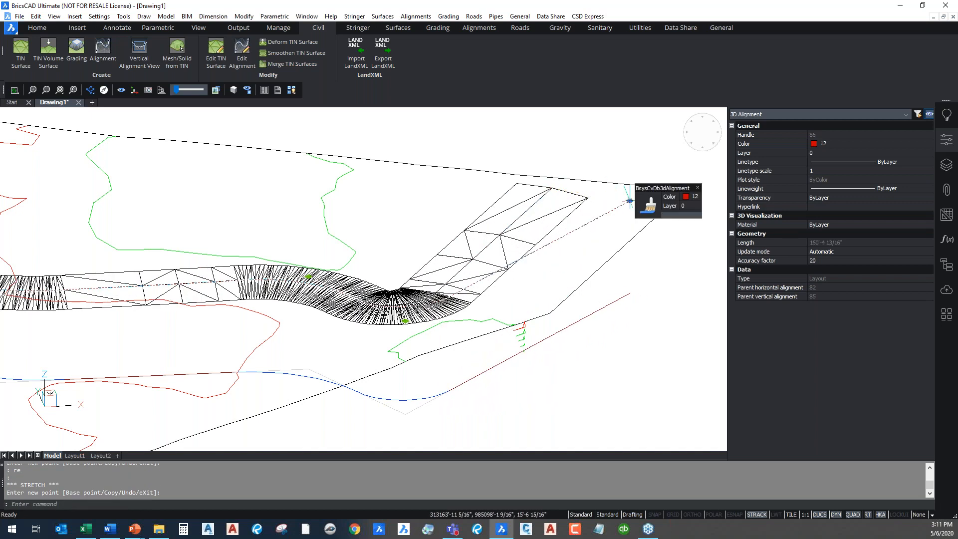
{"action": "type", "text": "re"}
{"action": "key", "text": "Return"}
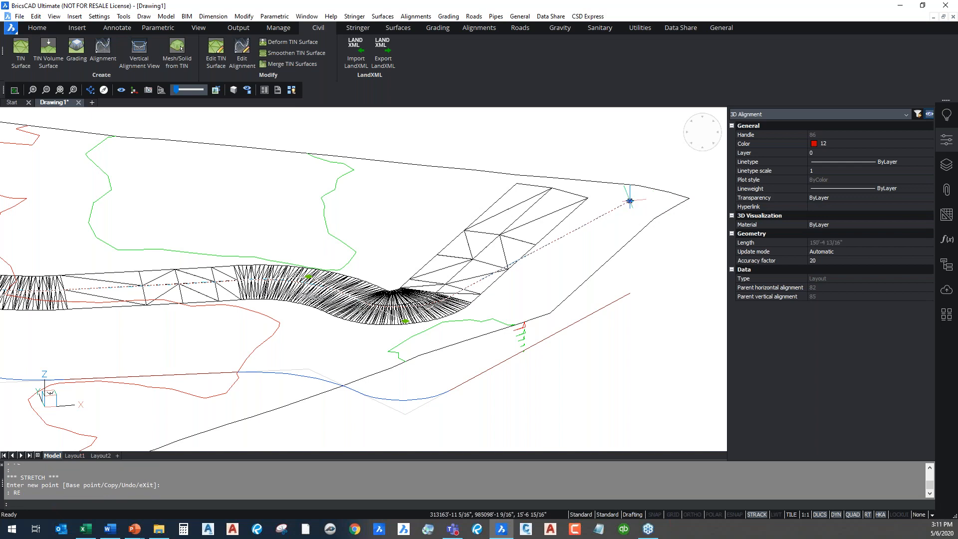
{"action": "key", "text": "Escape"}
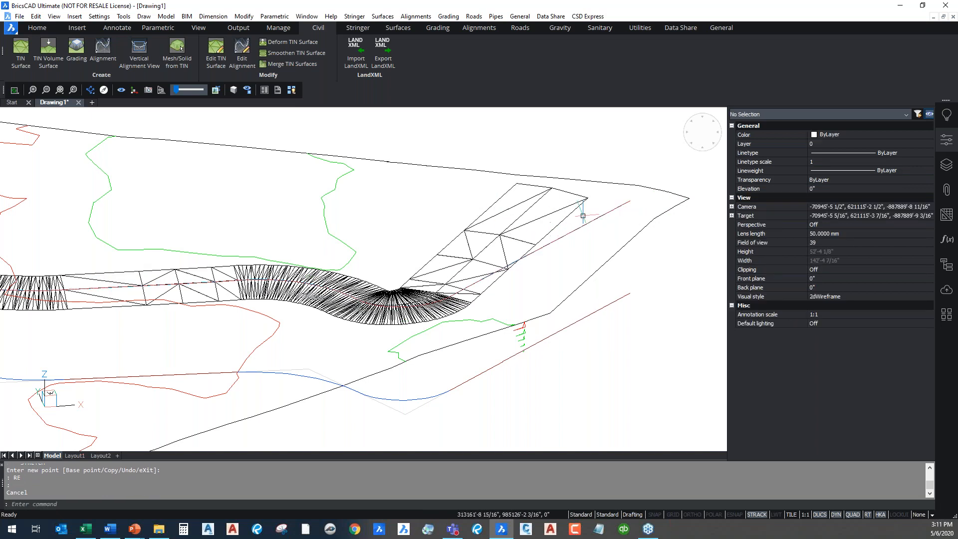
{"action": "type", "text": "re"}
{"action": "key", "text": "Return"}
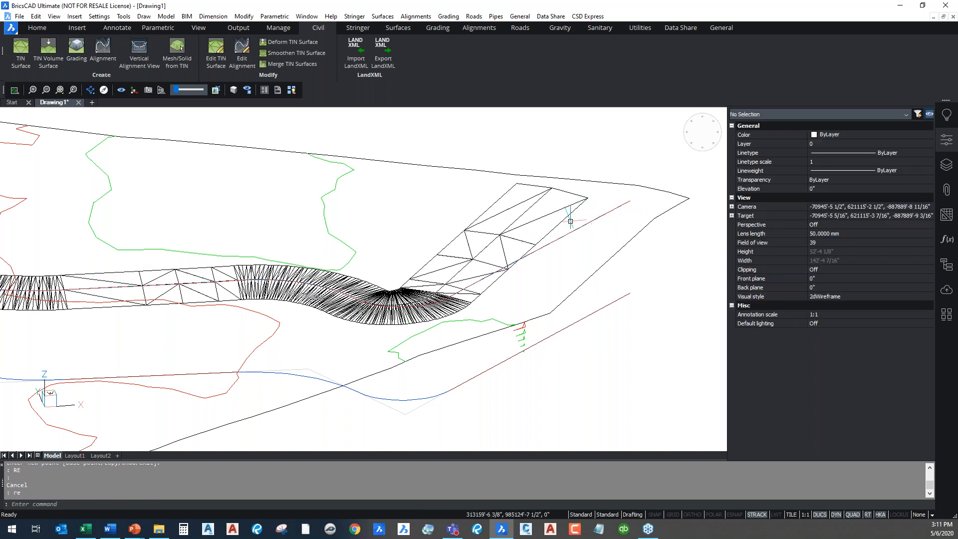
{"action": "key", "text": "Escape"}
{"action": "key", "text": "Escape"}
Step: Move the 3D alignment's east endpoint about midway between its two previous positions and regenerate the gradings
{"action": "left_click", "coordinate": [619, 205]}
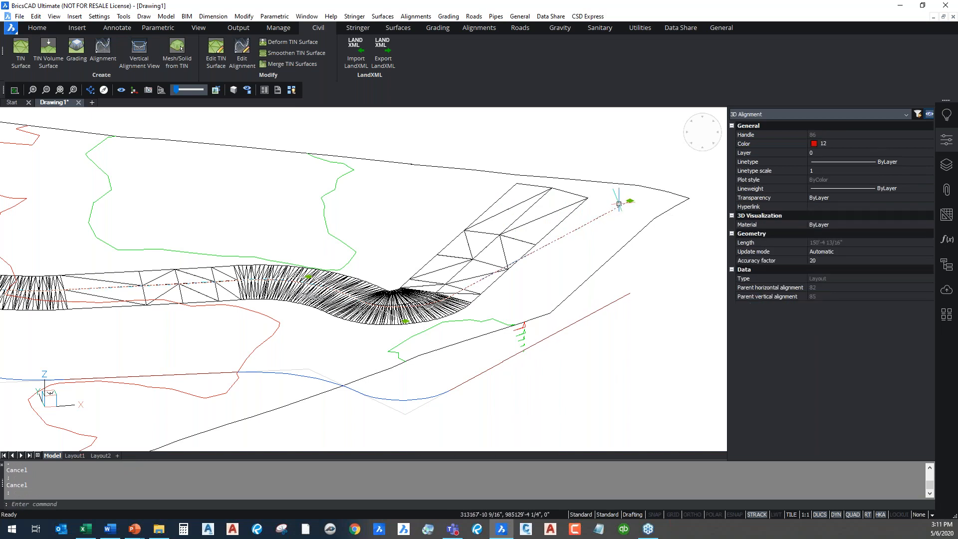
{"action": "left_click", "coordinate": [618, 204]}
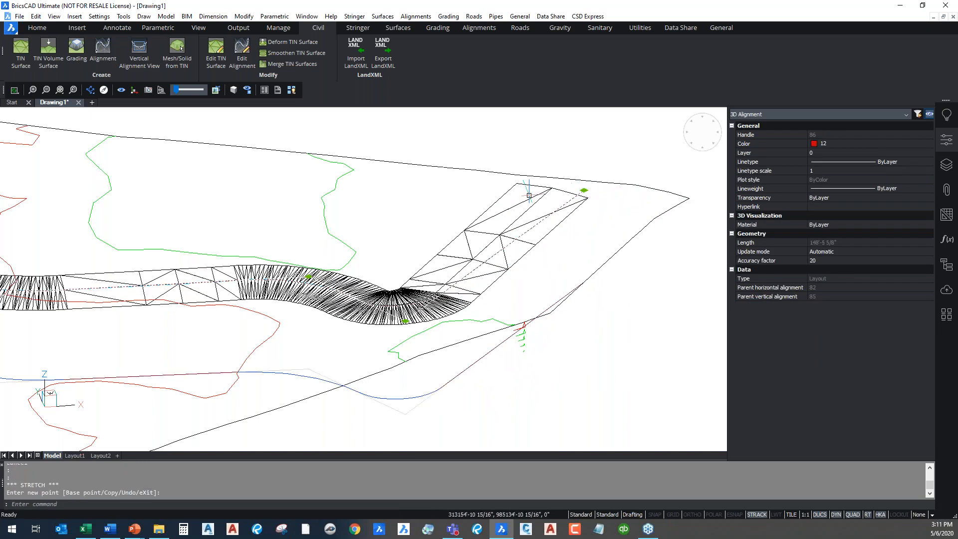
{"action": "key", "text": "Return"}
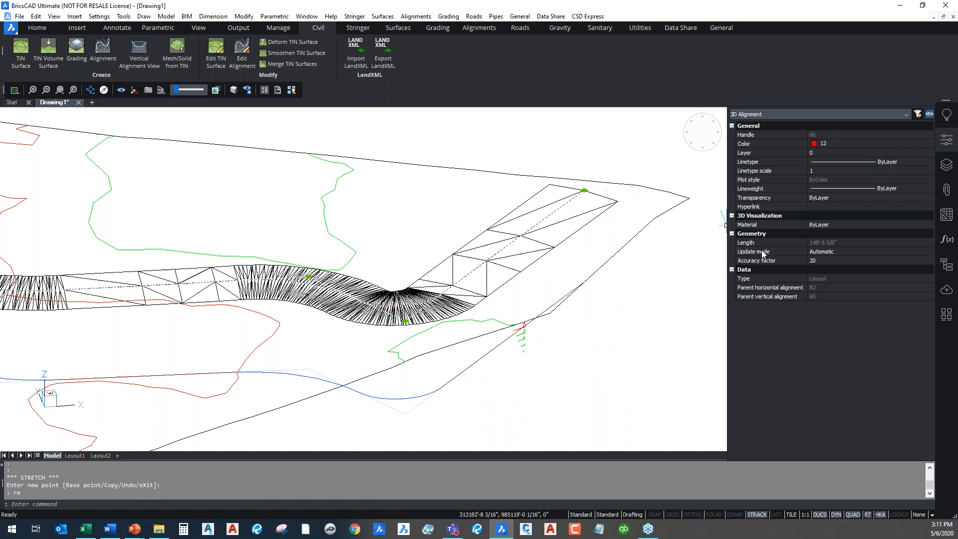
Step: Set the update mode of the 3D alignment to Manual
{"action": "middle_click_drag", "start_coordinate": [418, 287], "coordinate": [510, 276]}
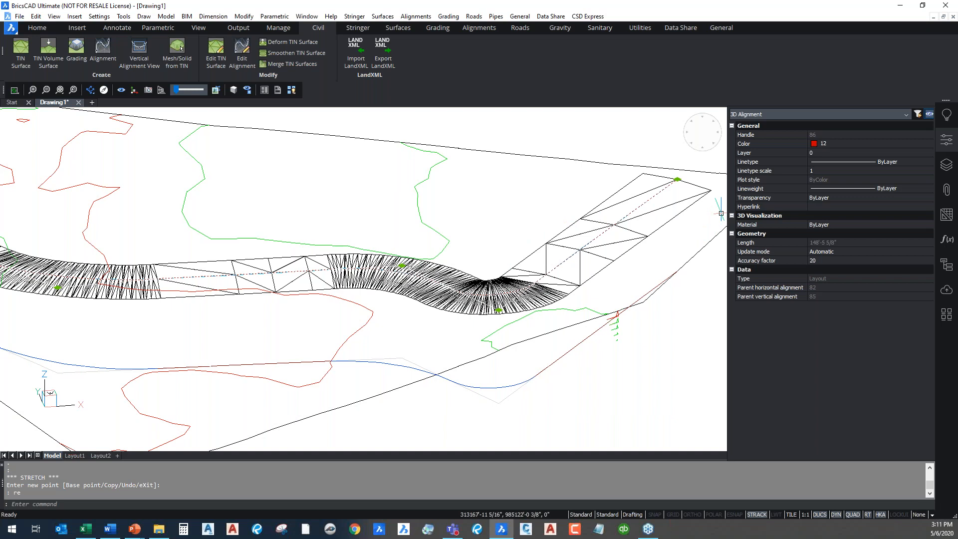
{"action": "left_click", "coordinate": [641, 212]}
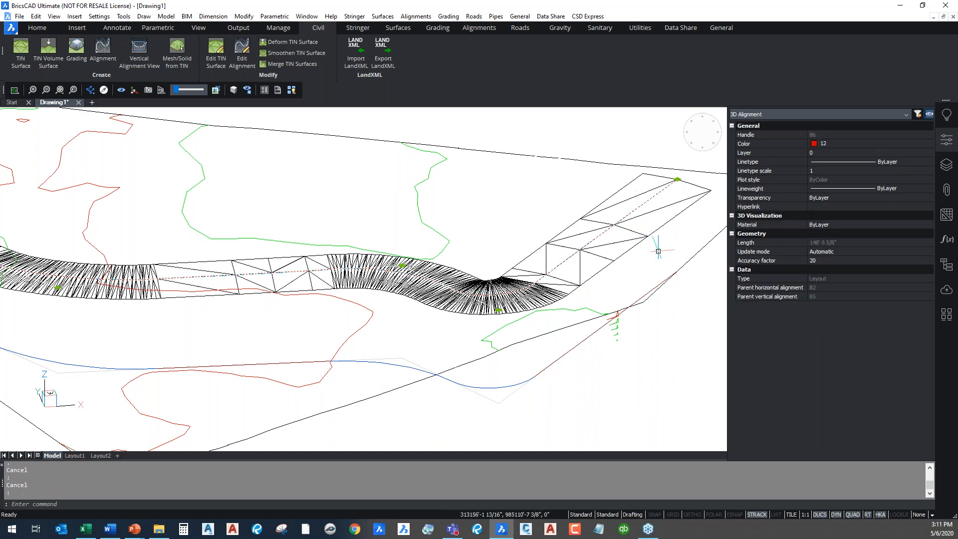
{"action": "left_click", "coordinate": [822, 253]}
{"action": "left_click", "coordinate": [837, 256]}
{"action": "left_click", "coordinate": [834, 271]}
Step: Raise the elevation point on the eastern straight segment of the 3D alignment to form a crest
{"action": "mouse_move", "coordinate": [581, 249]}
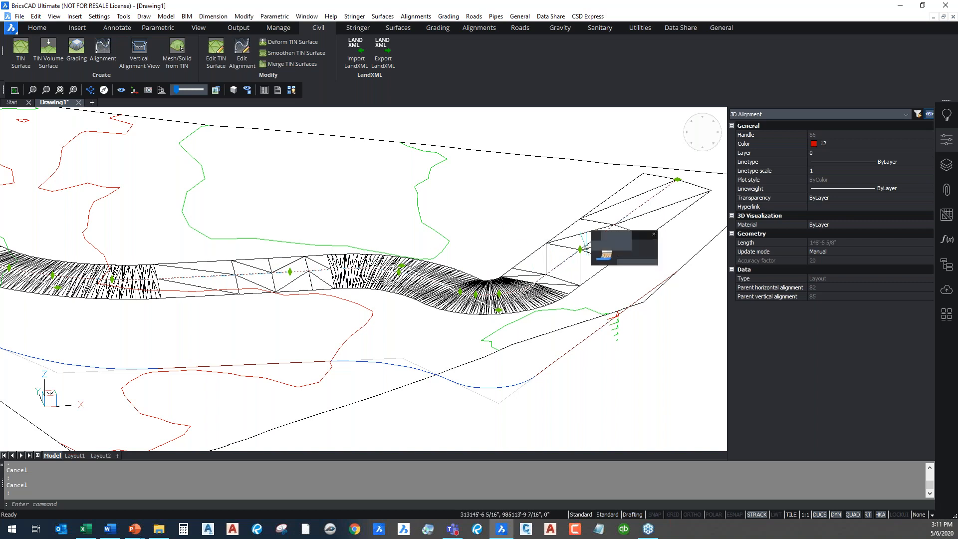
{"action": "mouse_move", "coordinate": [503, 273]}
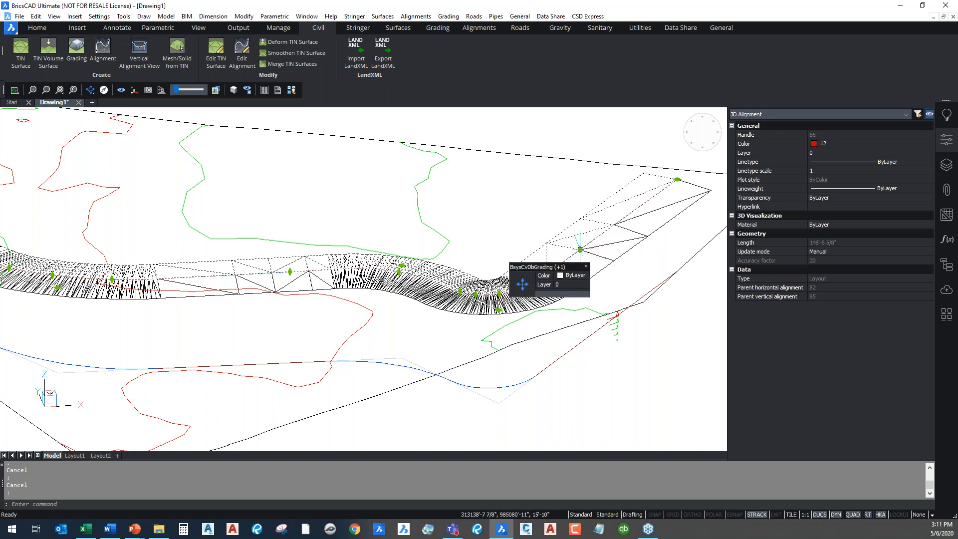
{"action": "left_click", "coordinate": [579, 249]}
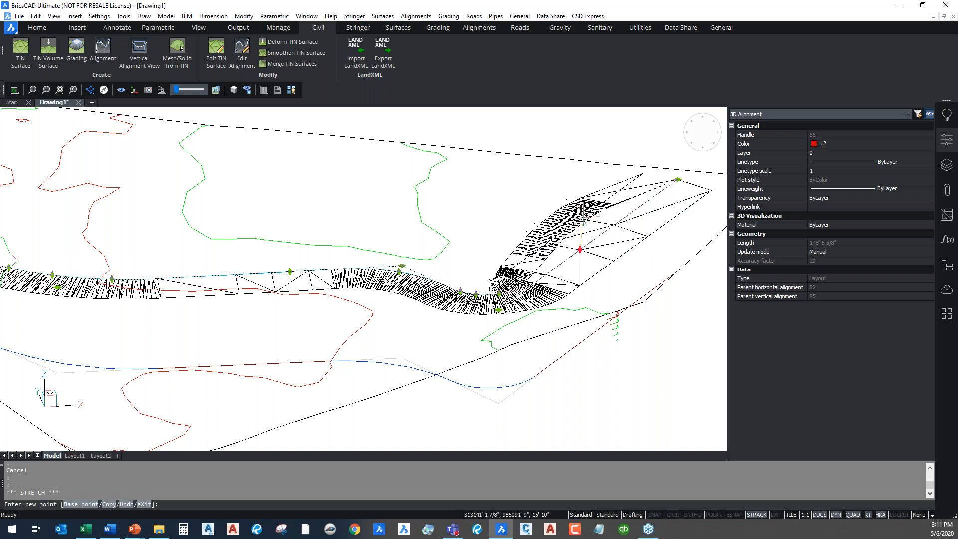
{"action": "left_click", "coordinate": [580, 220]}
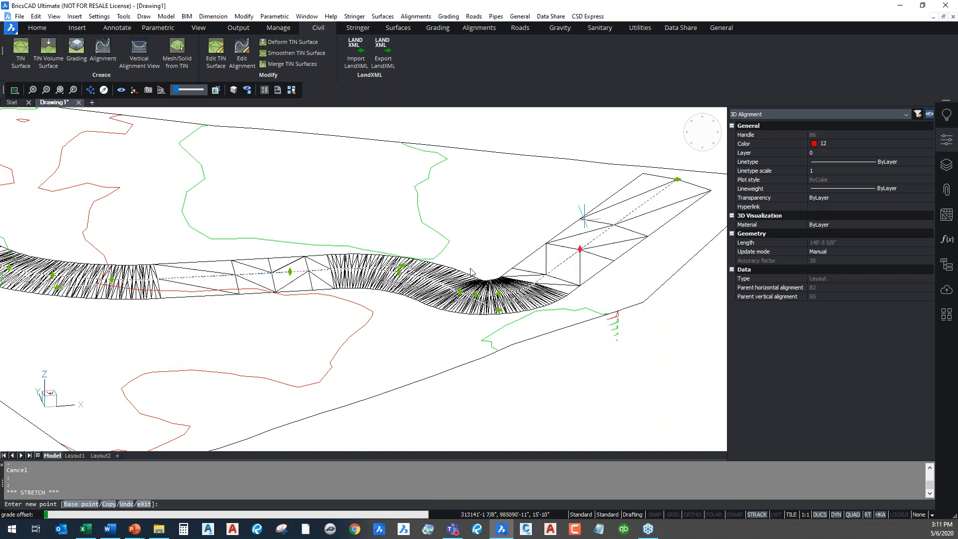
Step: Raise the elevation point on the middle straight segment of the 3D alignment well above the surface and regenerate the drawing
{"action": "left_click", "coordinate": [291, 272]}
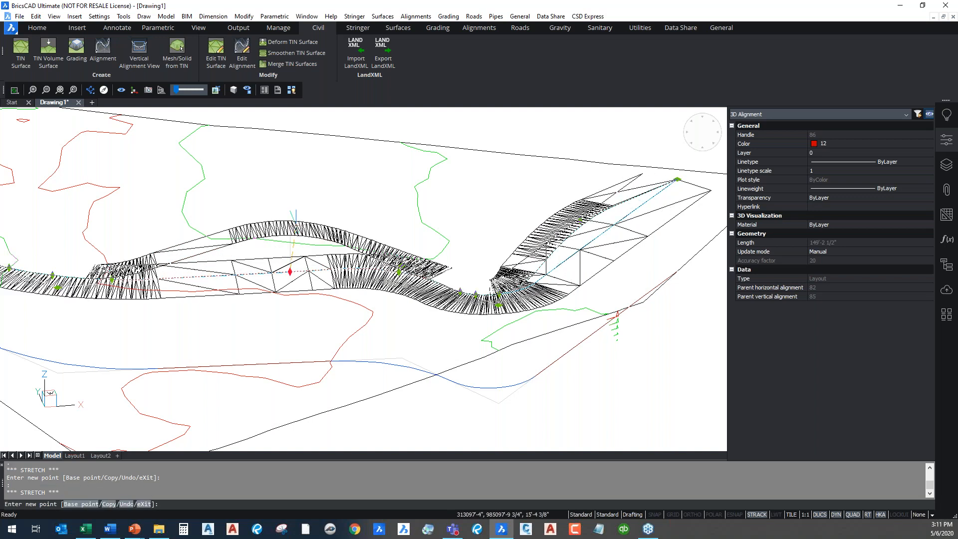
{"action": "middle_click_drag", "start_coordinate": [304, 246], "coordinate": [294, 292], "text": "shift"}
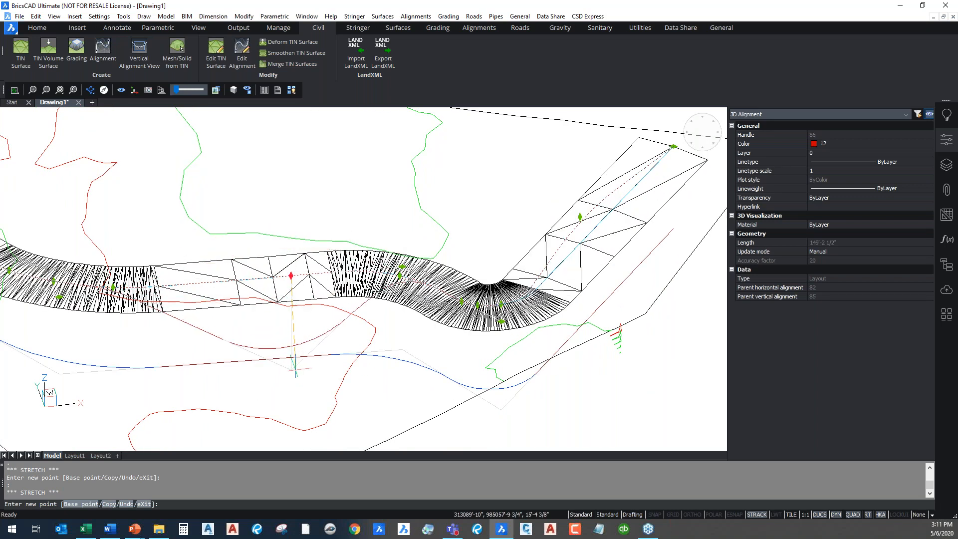
{"action": "left_click", "coordinate": [292, 220]}
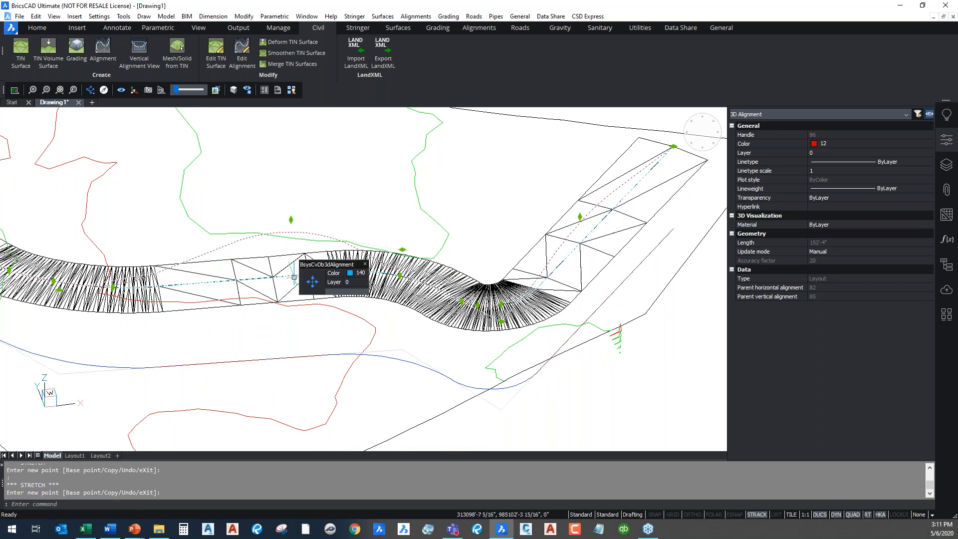
{"action": "key", "text": "Escape"}
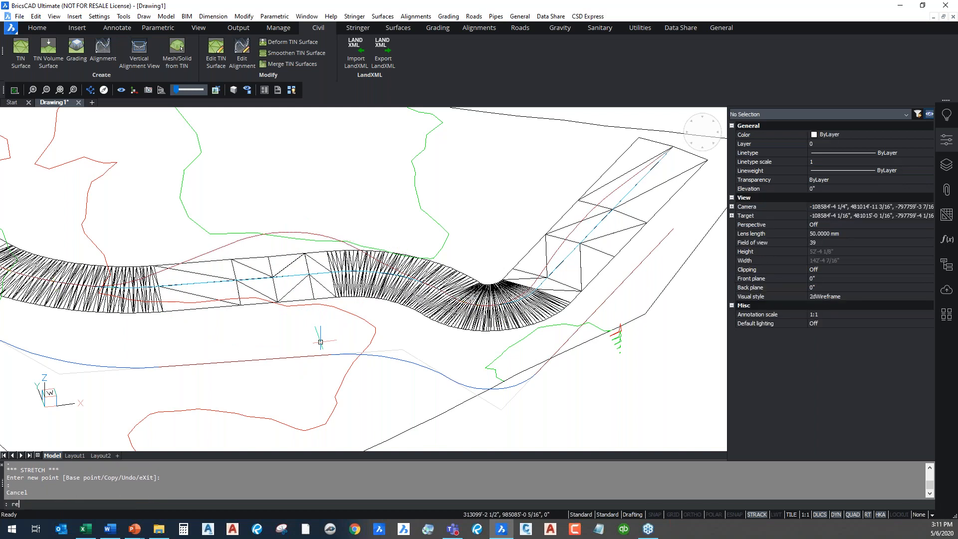
{"action": "type", "text": "re"}
{"action": "key", "text": "Return"}
{"action": "key", "text": "Escape"}
{"action": "scroll", "coordinate": [365, 334], "scroll_direction": "down", "scroll_amount": 2}
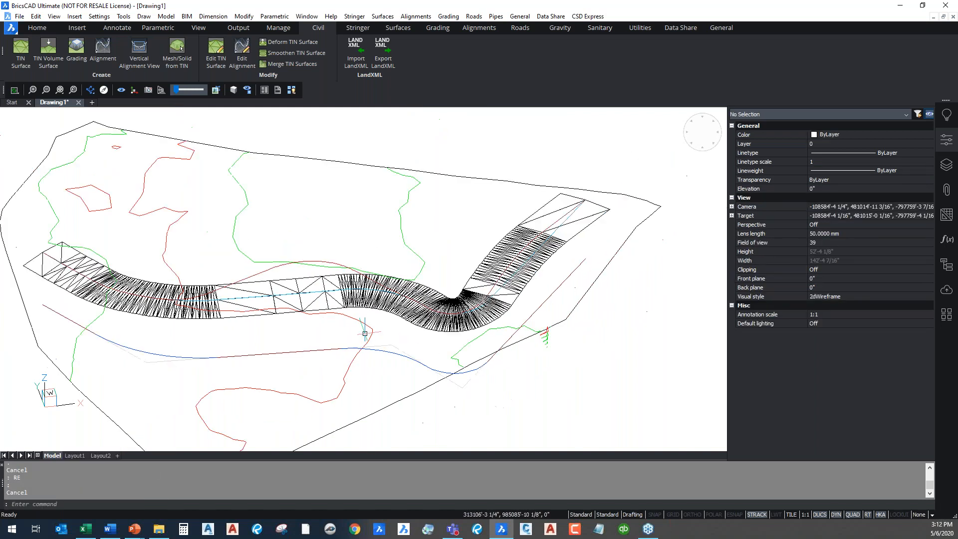
Step: Show the whole surface in plan view and regenerate the drawing
{"action": "middle_click", "coordinate": [365, 334]}
{"action": "middle_click", "coordinate": [364, 333]}
{"action": "left_click", "coordinate": [702, 131]}
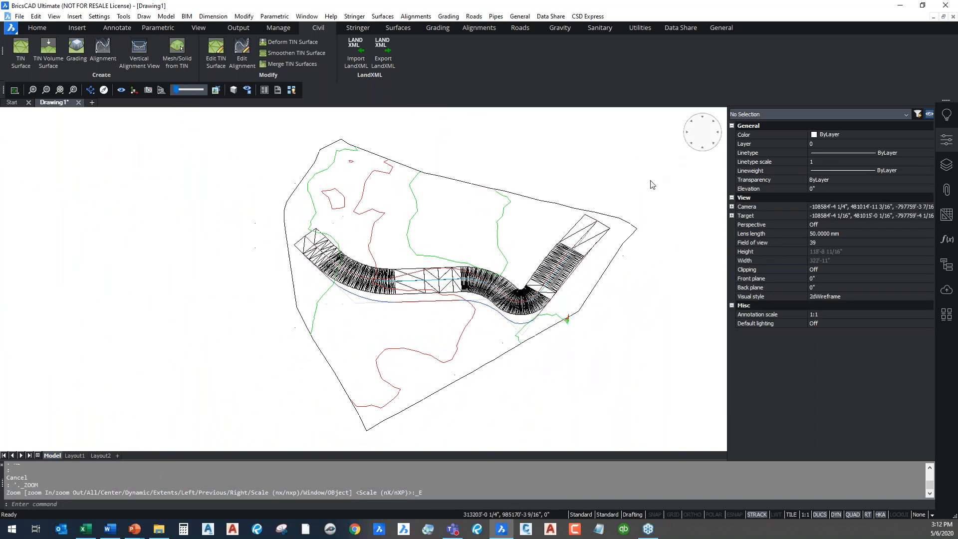
{"action": "type", "text": "errno"}
{"action": "key", "text": "Return"}
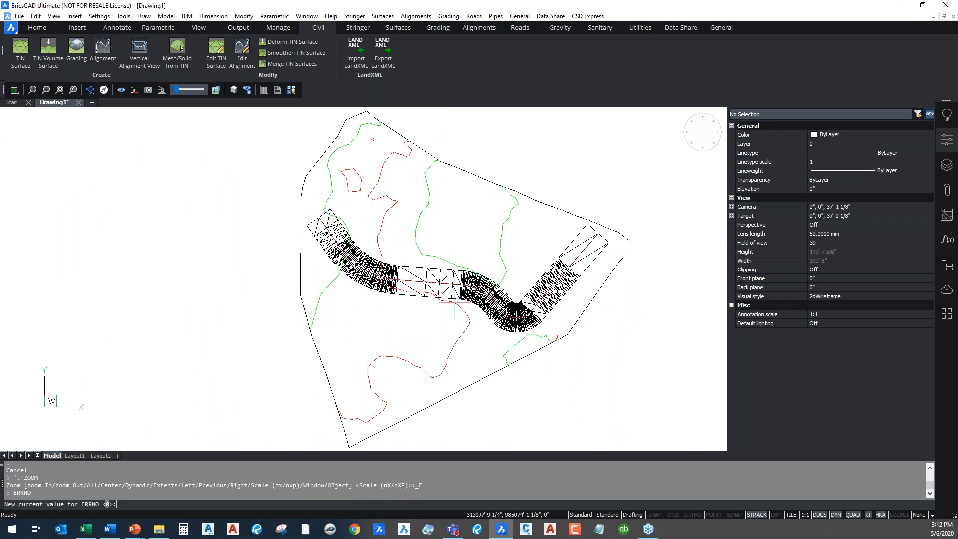
{"action": "key", "text": "Escape"}
{"action": "key", "text": "Escape"}
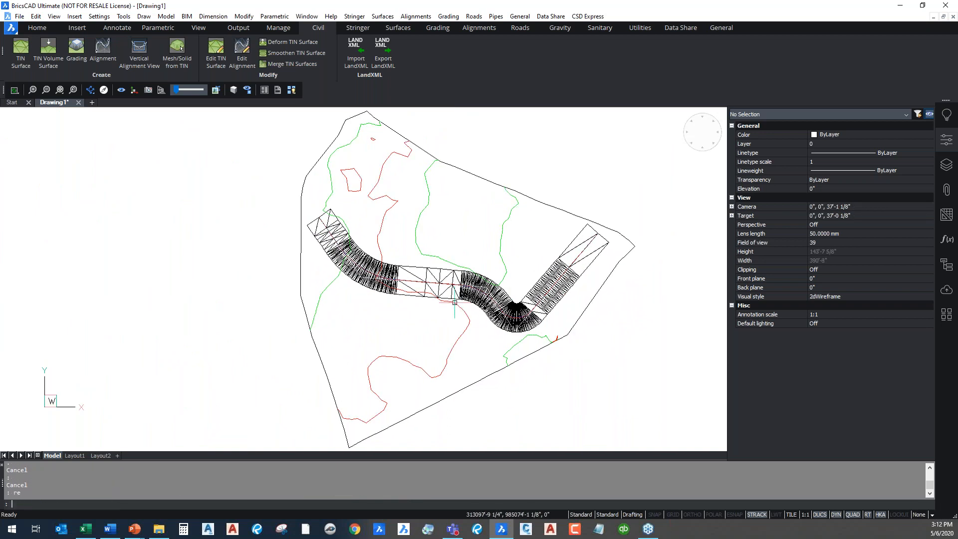
Step: Examine the raised 3D alignment and its gradings against the surface-based alignment from tilted close-up angles and in plan view
{"action": "mouse_move", "coordinate": [431, 326]}
{"action": "middle_mouse_down", "text": "shift"}
{"action": "mouse_move", "coordinate": [453, 270]}
{"action": "mouse_move", "coordinate": [444, 319]}
{"action": "middle_mouse_up", "text": "shift"}
{"action": "scroll", "coordinate": [436, 298], "scroll_direction": "up", "scroll_amount": 5}
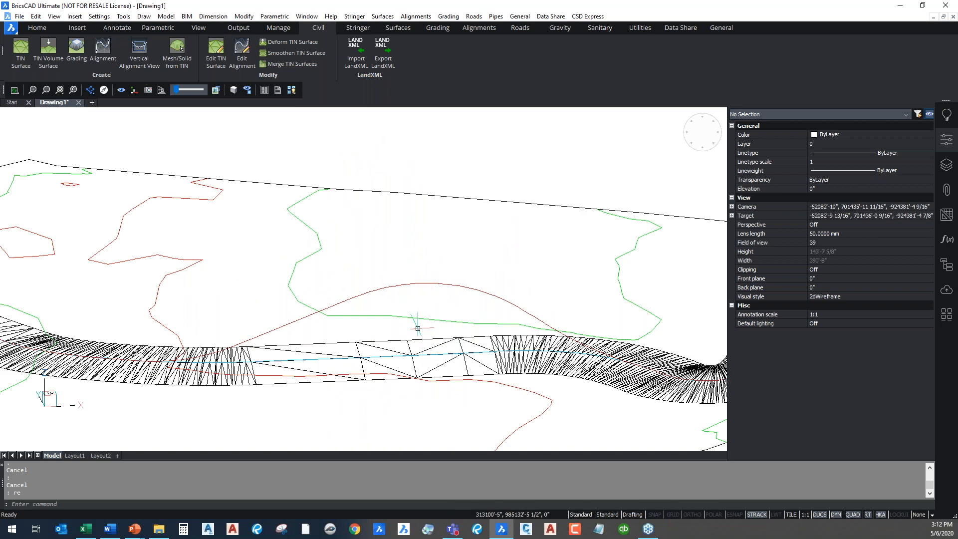
{"action": "left_click", "coordinate": [423, 354]}
{"action": "key", "text": "Escape"}
{"action": "key", "text": "Escape"}
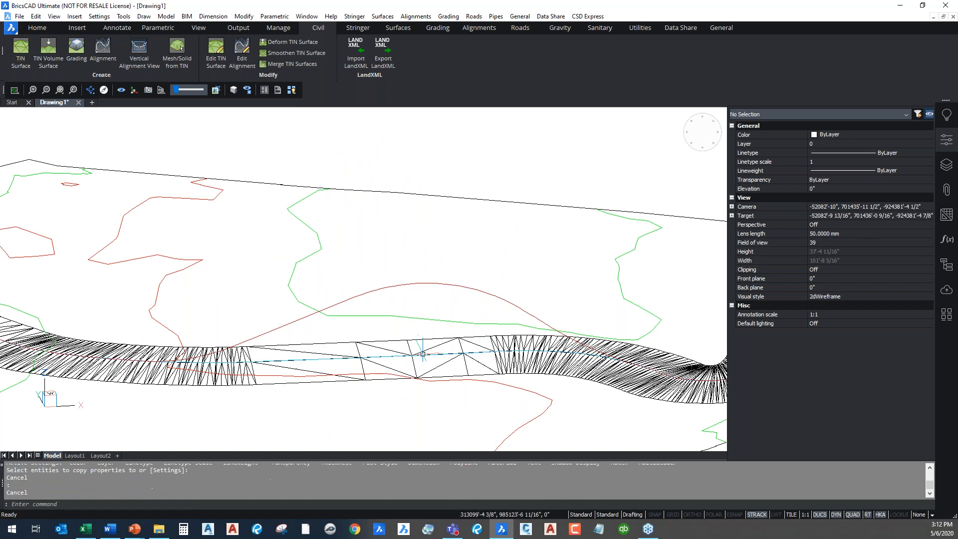
{"action": "left_click", "coordinate": [422, 354]}
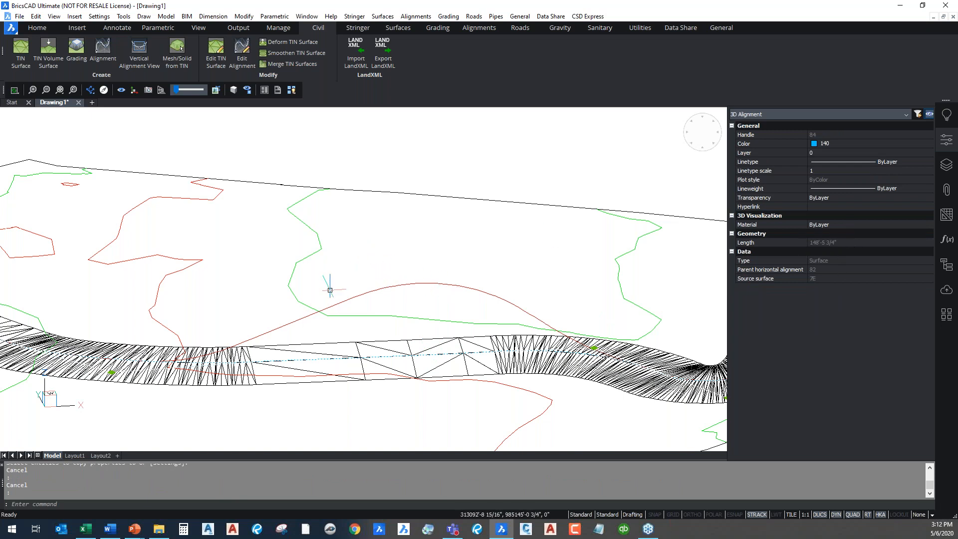
{"action": "scroll", "coordinate": [330, 289], "scroll_direction": "down", "scroll_amount": 2}
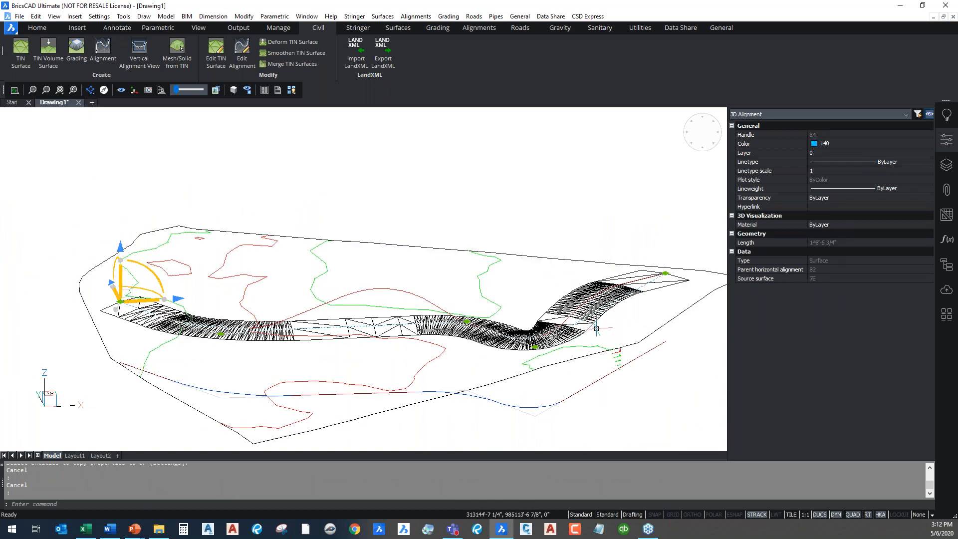
{"action": "scroll", "coordinate": [610, 321], "scroll_direction": "up", "scroll_amount": 4}
{"action": "middle_click_drag", "start_coordinate": [593, 353], "coordinate": [528, 382], "text": "shift"}
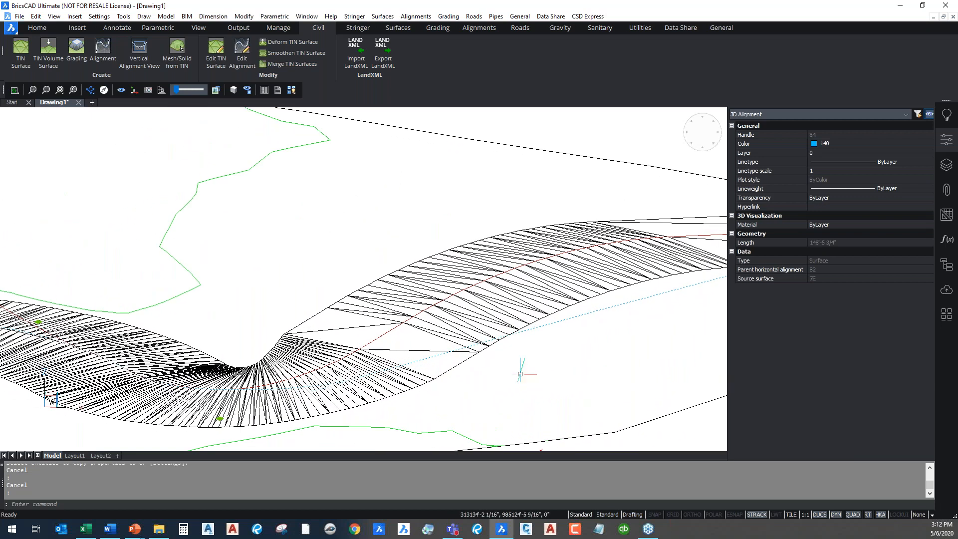
{"action": "scroll", "coordinate": [391, 263], "scroll_direction": "down", "scroll_amount": 4}
{"action": "middle_click_drag", "start_coordinate": [277, 292], "coordinate": [296, 362], "text": "shift"}
{"action": "left_click", "coordinate": [682, 139]}
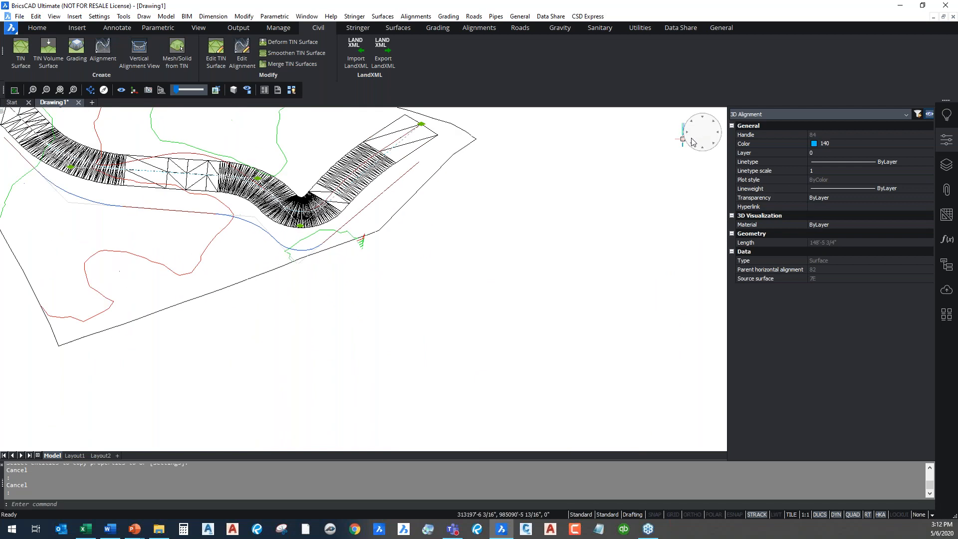
{"action": "key", "text": "Escape"}
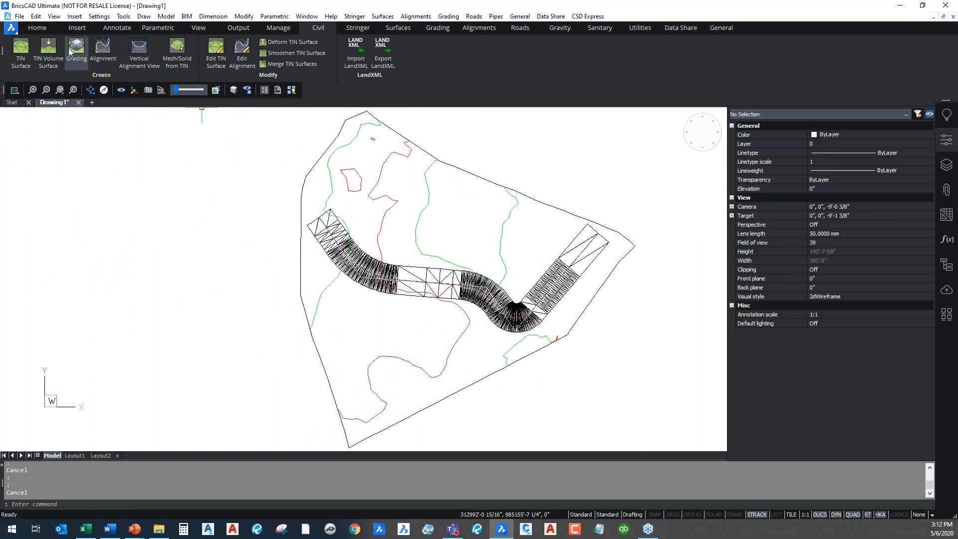
Step: Grade from the northern edge of the road to the TIN surface, setting the slope freehand and using the recommended sampling settings
{"action": "left_click", "coordinate": [76, 50]}
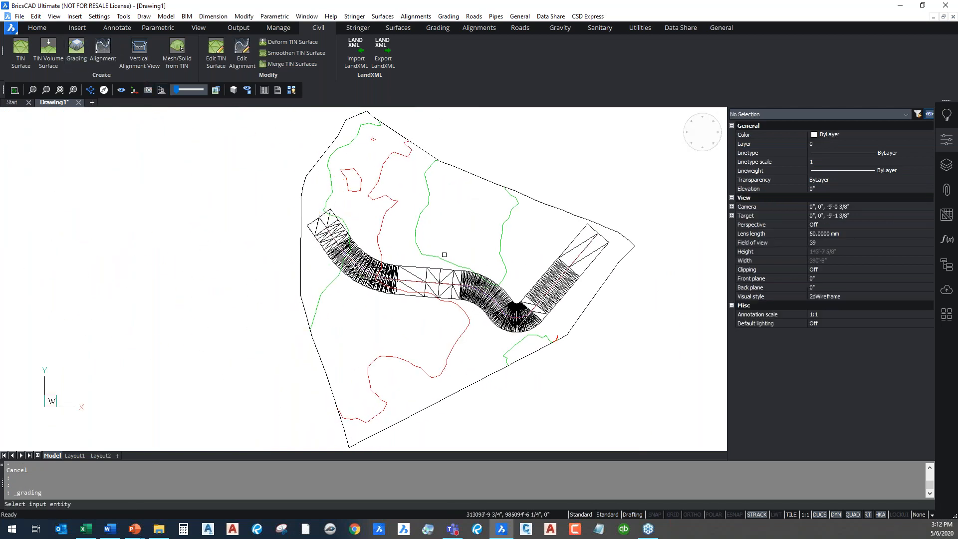
{"action": "scroll", "coordinate": [437, 270], "scroll_direction": "up", "scroll_amount": 4}
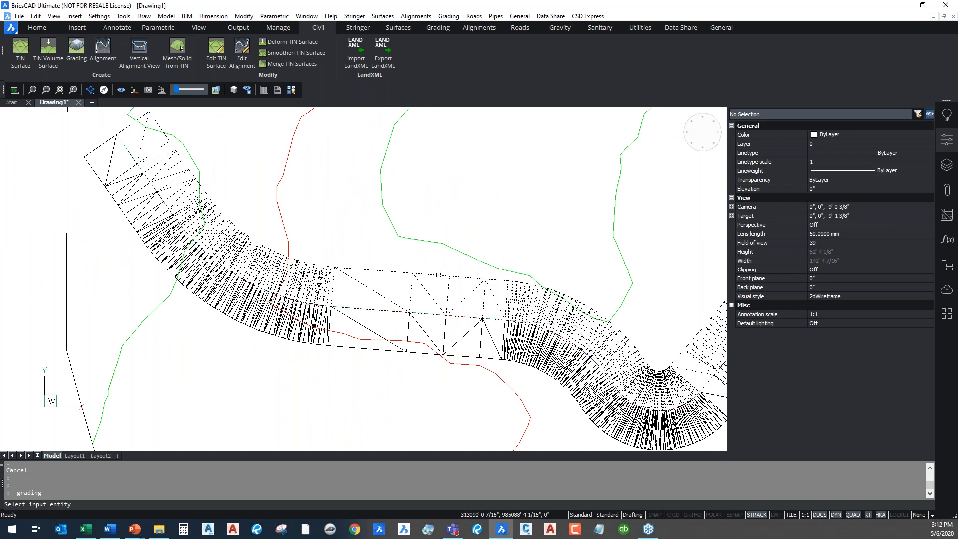
{"action": "left_click", "coordinate": [438, 275]}
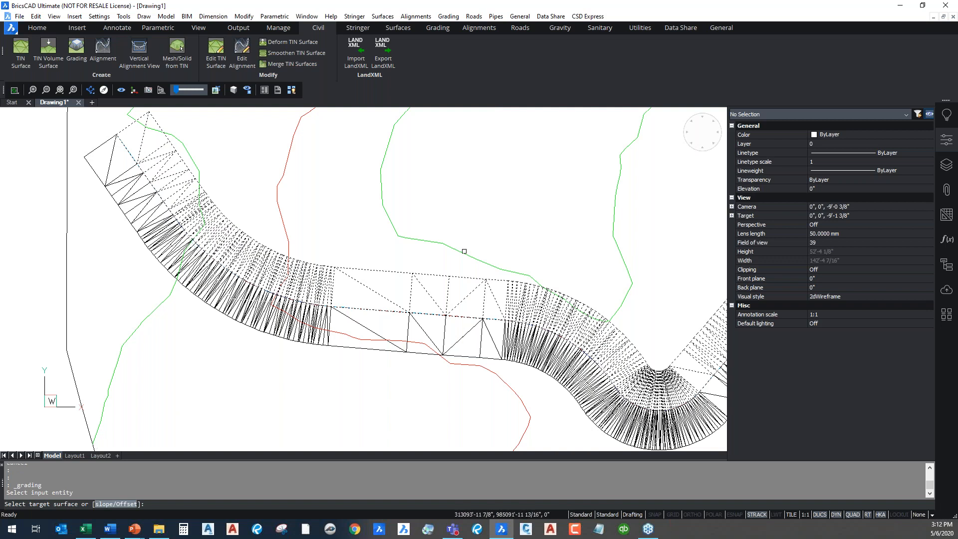
{"action": "left_click", "coordinate": [466, 253]}
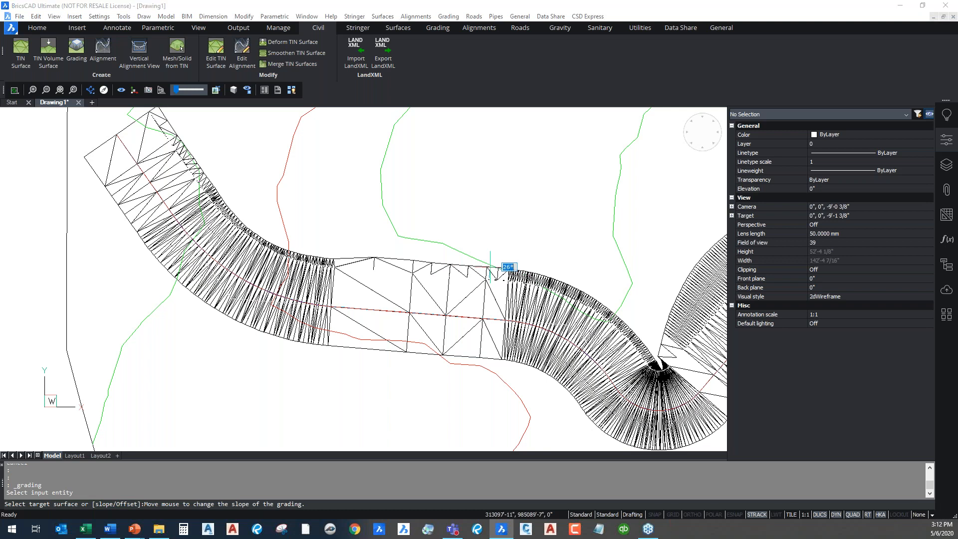
{"action": "left_click", "coordinate": [491, 266]}
{"action": "left_click", "coordinate": [554, 275]}
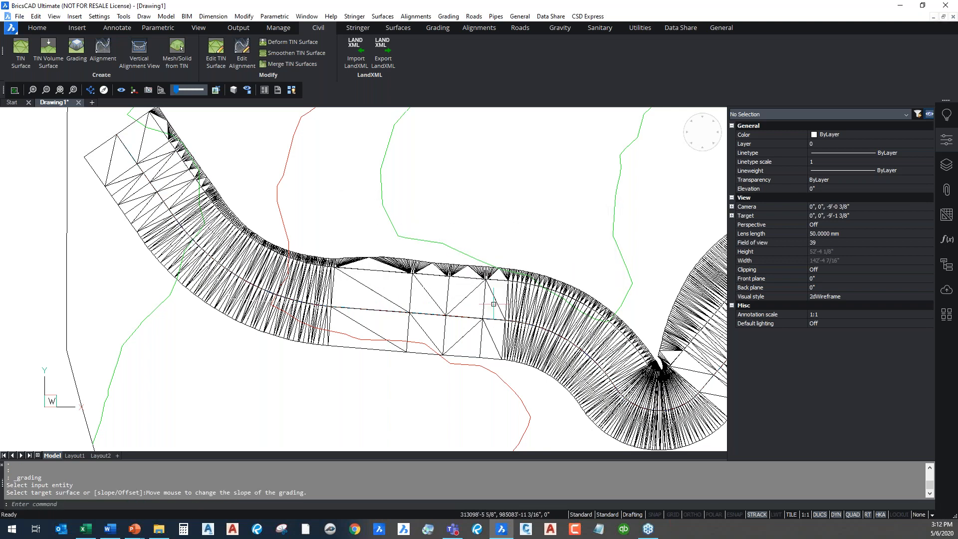
Step: Try to grade from the southern edge of the road to the TIN surface with a freehand slope and the recommended sampling settings
{"action": "middle_click_drag", "start_coordinate": [448, 276], "coordinate": [431, 237]}
{"action": "left_click", "coordinate": [76, 47]}
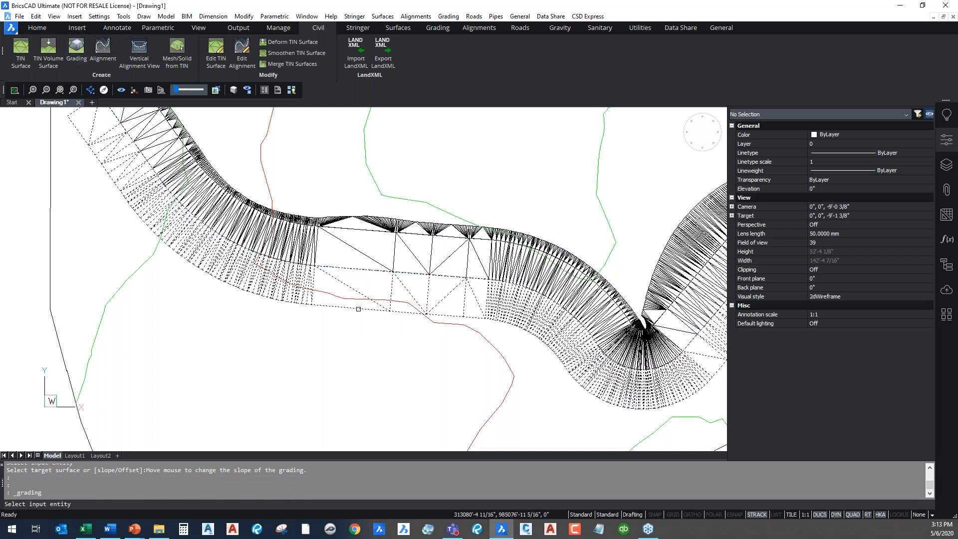
{"action": "left_click", "coordinate": [358, 308]}
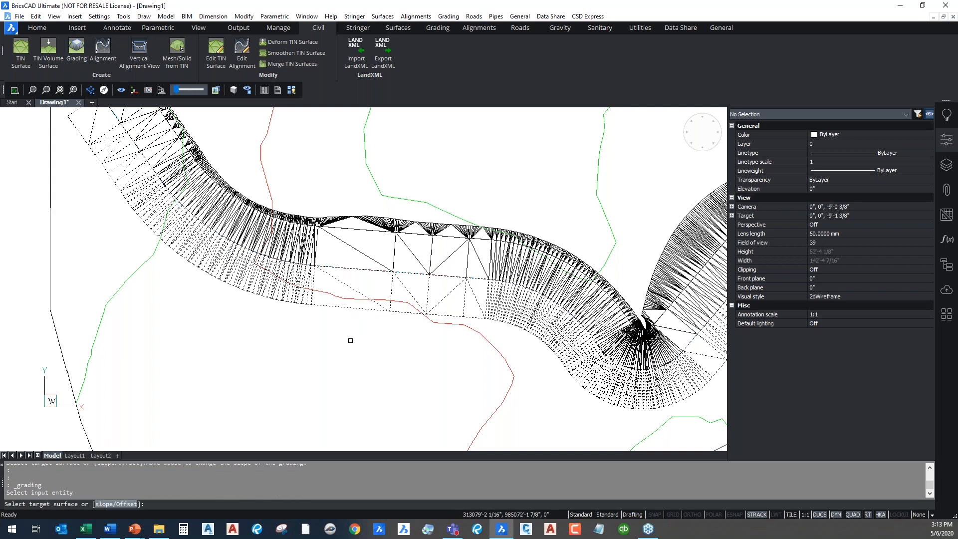
{"action": "key", "text": "Return"}
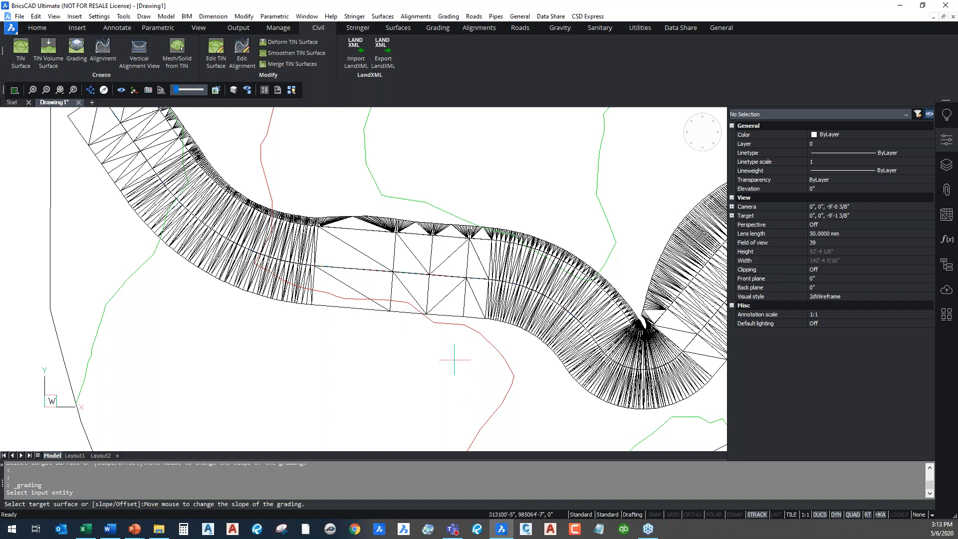
{"action": "scroll", "coordinate": [654, 414], "scroll_direction": "down", "scroll_amount": 3}
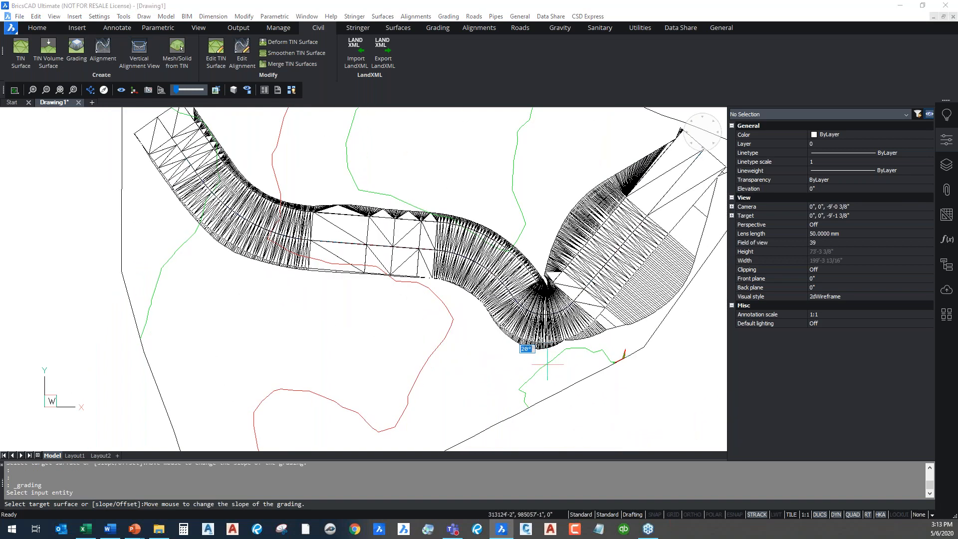
{"action": "left_click", "coordinate": [535, 366]}
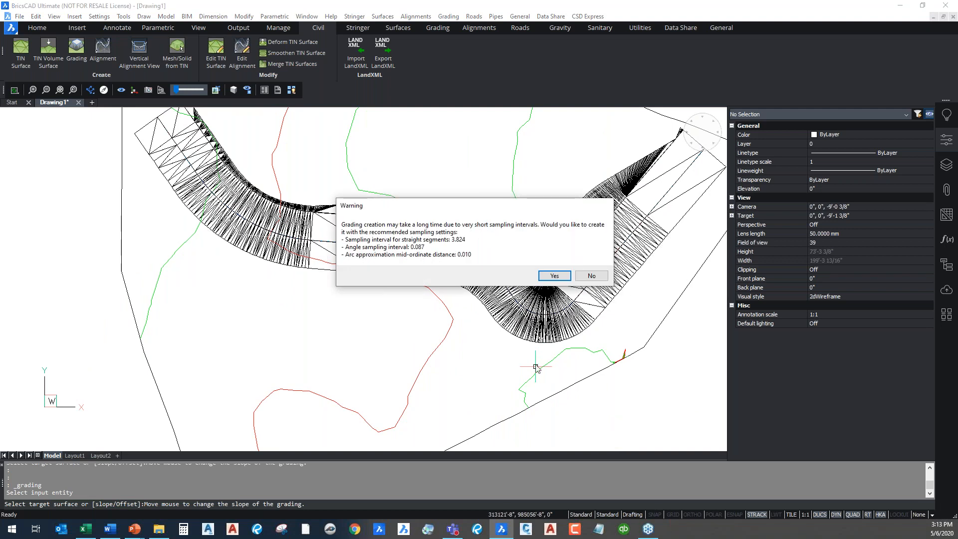
{"action": "left_click", "coordinate": [555, 275]}
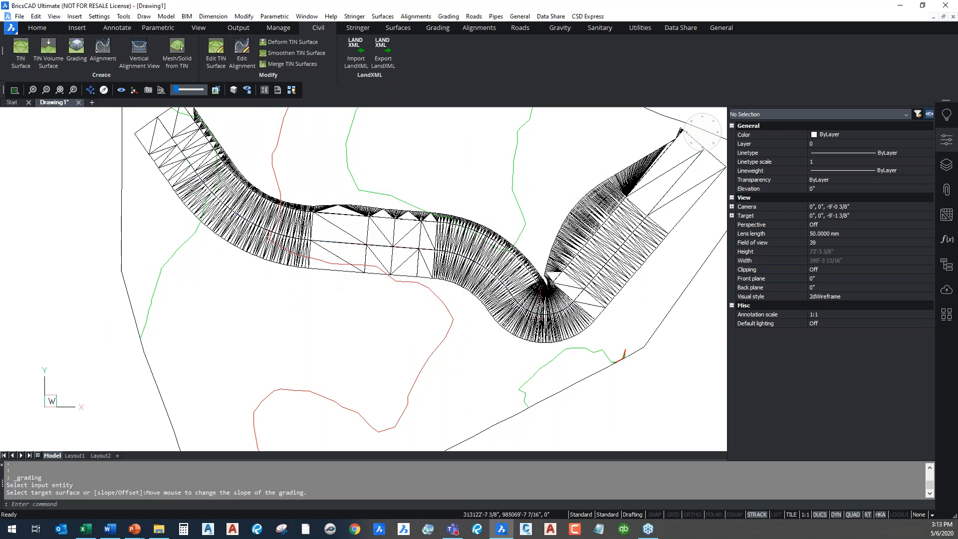
{"action": "key", "text": "Escape"}
Step: Examine the road gradings and the northern side slope from tilted close-up angles and in plan view
{"action": "middle_click_drag", "start_coordinate": [515, 288], "coordinate": [334, 237], "text": "shift"}
{"action": "scroll", "coordinate": [517, 134], "scroll_direction": "up", "scroll_amount": 3}
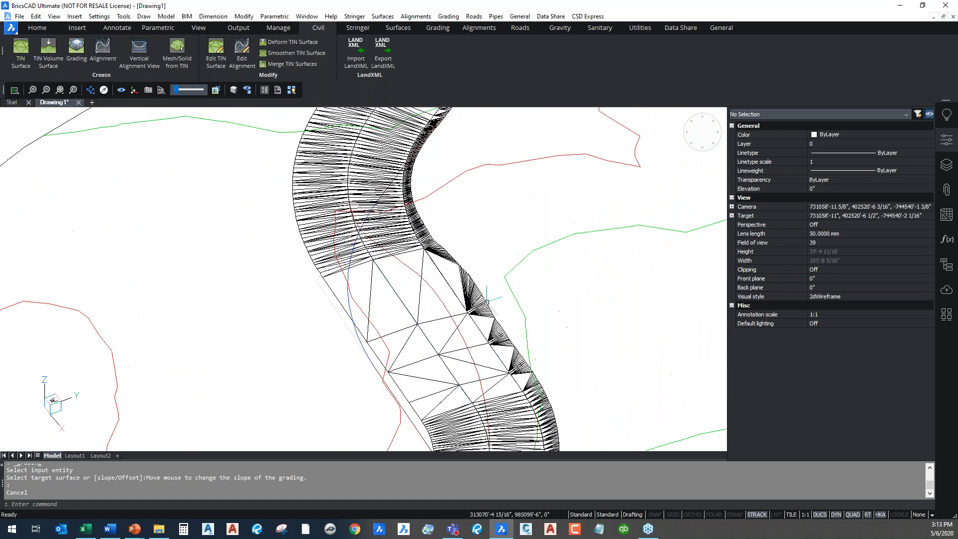
{"action": "middle_click_drag", "start_coordinate": [463, 344], "coordinate": [493, 326], "text": "shift"}
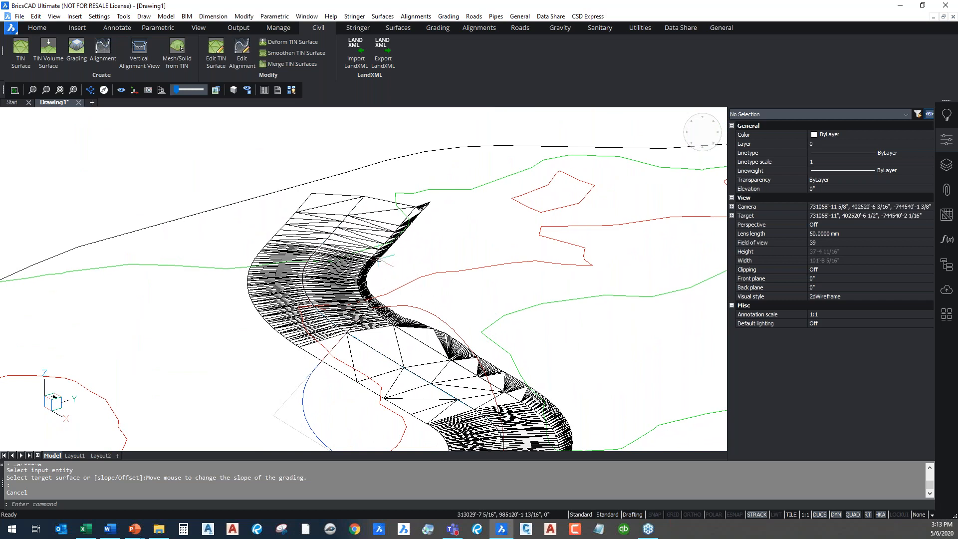
{"action": "scroll", "coordinate": [380, 261], "scroll_direction": "up", "scroll_amount": 6}
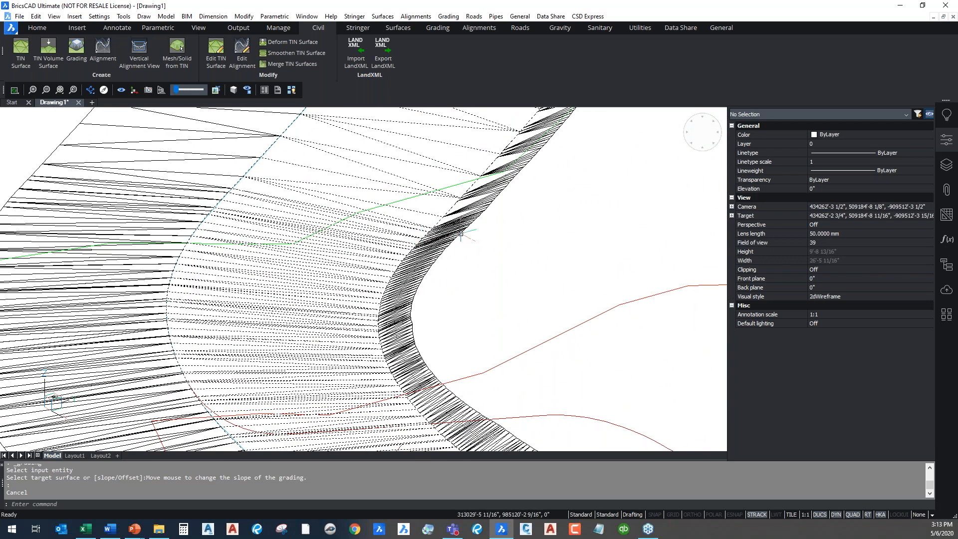
{"action": "middle_click_drag", "start_coordinate": [461, 233], "coordinate": [470, 253], "text": "shift"}
{"action": "middle_click_drag", "start_coordinate": [530, 369], "coordinate": [494, 331], "text": "shift"}
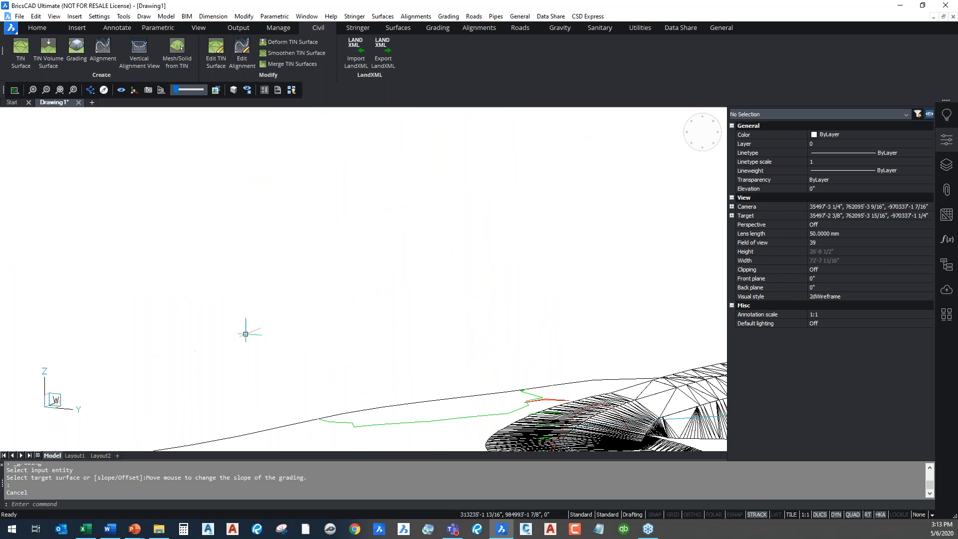
{"action": "left_click", "coordinate": [699, 134]}
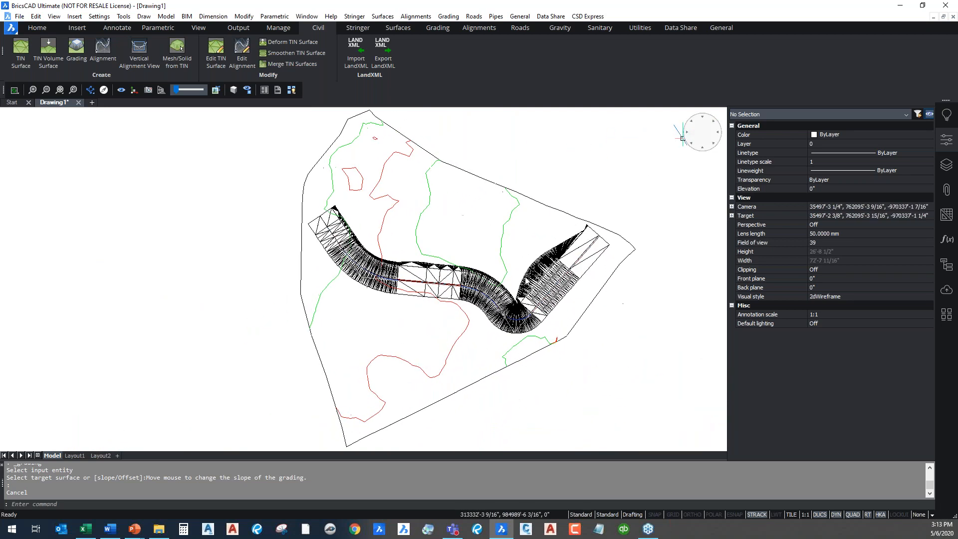
{"action": "scroll", "coordinate": [457, 258], "scroll_direction": "up", "scroll_amount": 6}
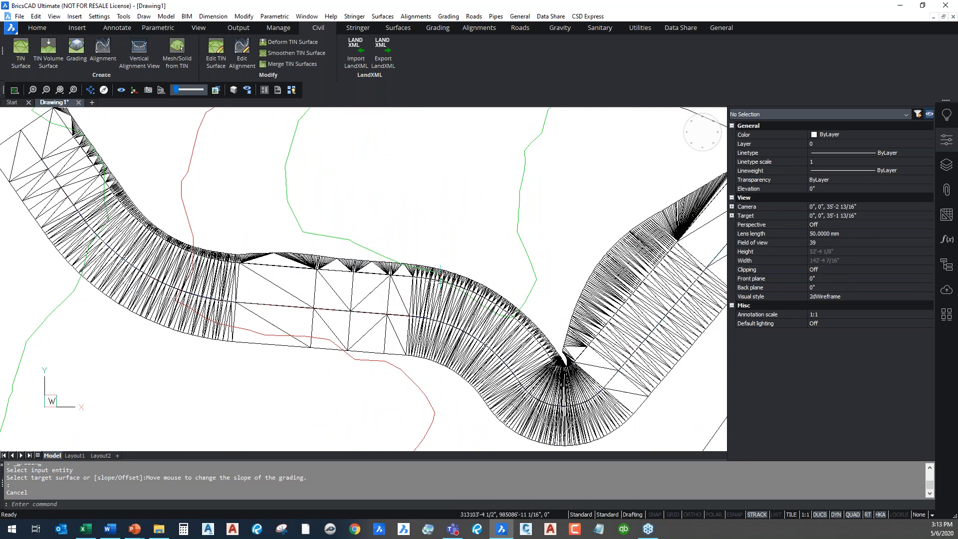
Step: For the southern road grading and the northern side slope together, set the major contour interval to 5' and the minor interval to 1'
{"action": "key", "text": "Escape"}
{"action": "middle_click_drag", "start_coordinate": [575, 268], "coordinate": [391, 230]}
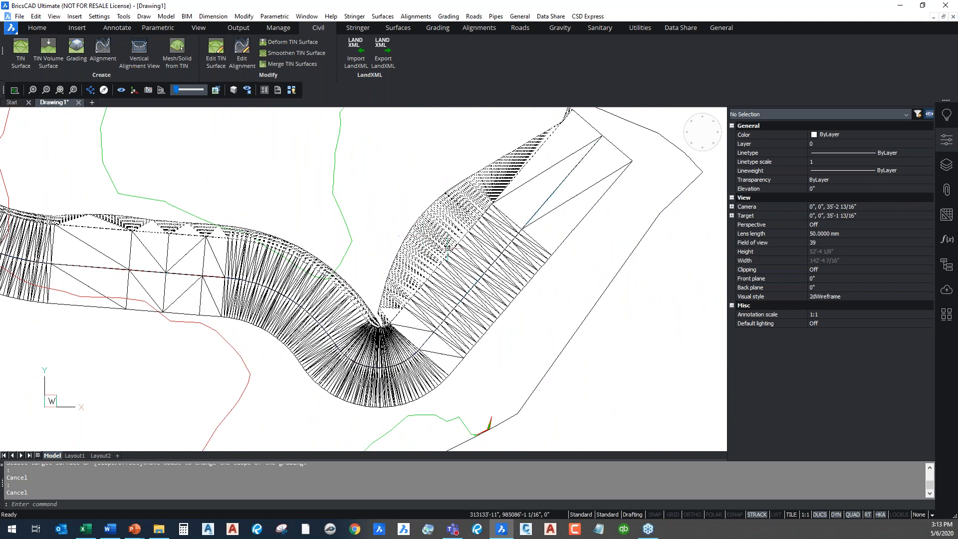
{"action": "left_click", "coordinate": [478, 257]}
{"action": "key", "text": "Escape"}
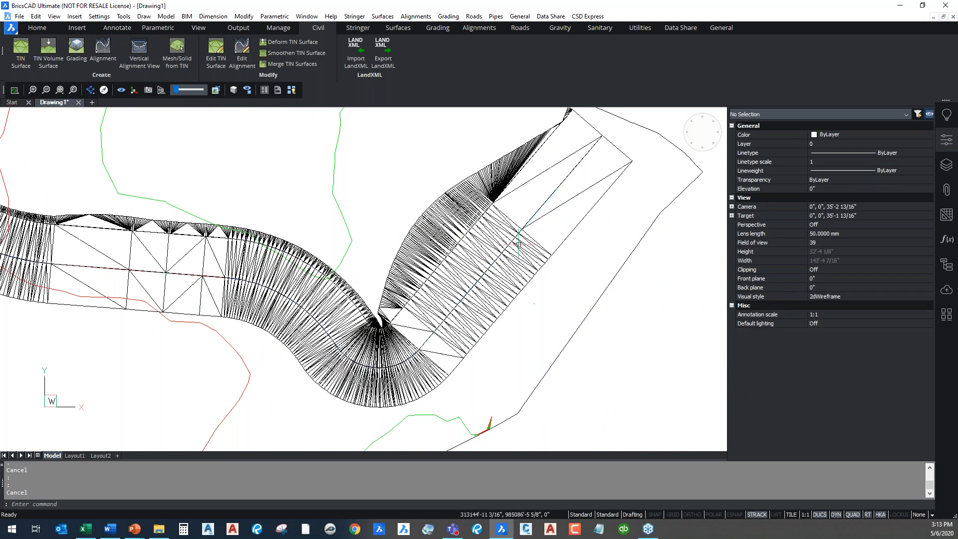
{"action": "left_click", "coordinate": [524, 247]}
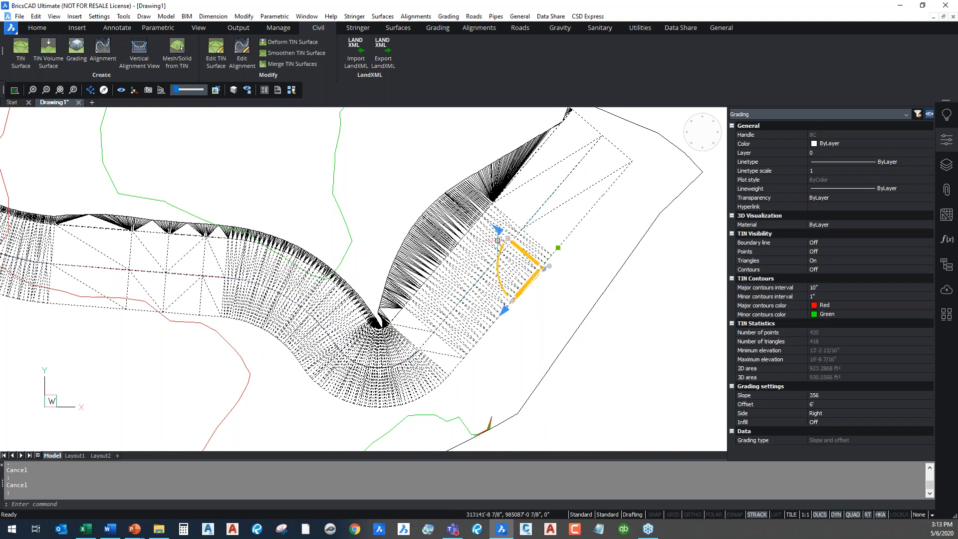
{"action": "left_click", "coordinate": [463, 231]}
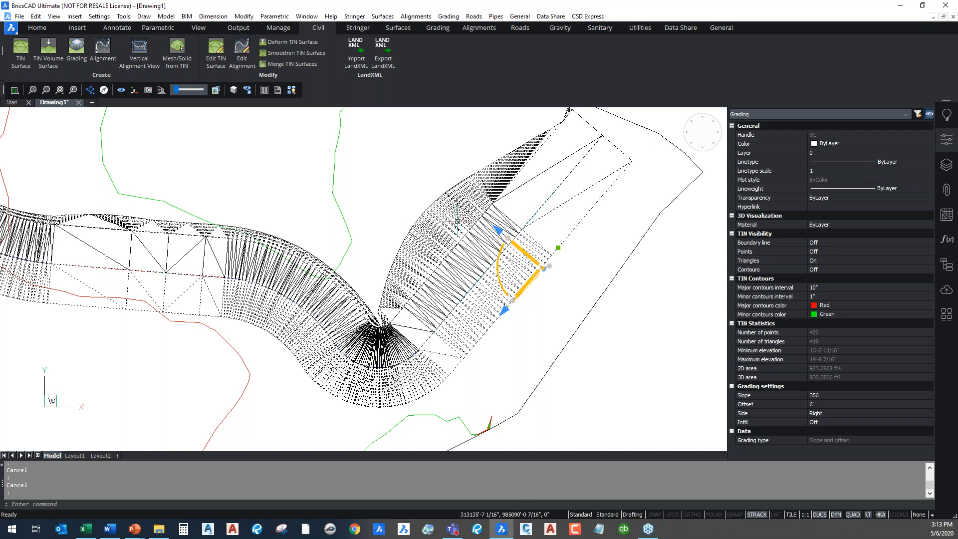
{"action": "left_click", "coordinate": [830, 288]}
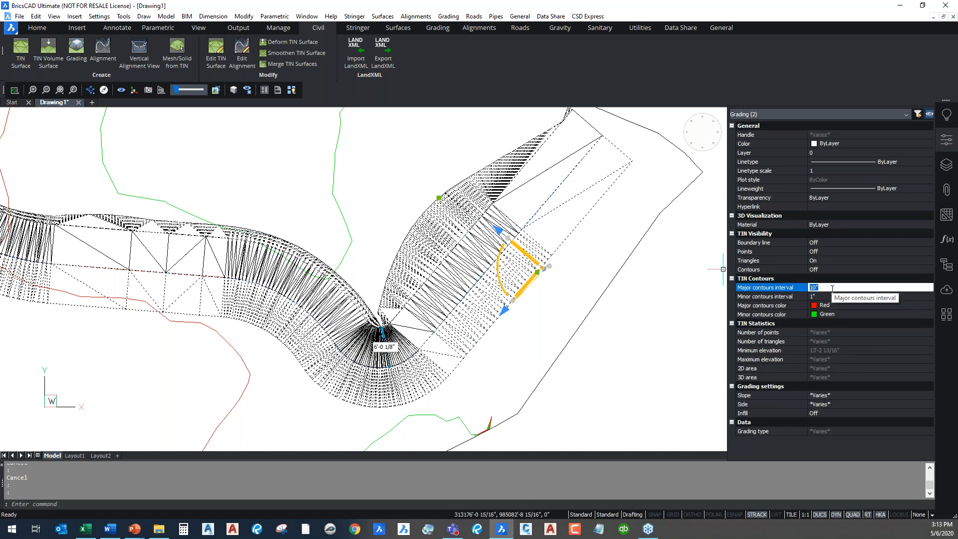
{"action": "type", "text": "5'"}
{"action": "key", "text": "Tab"}
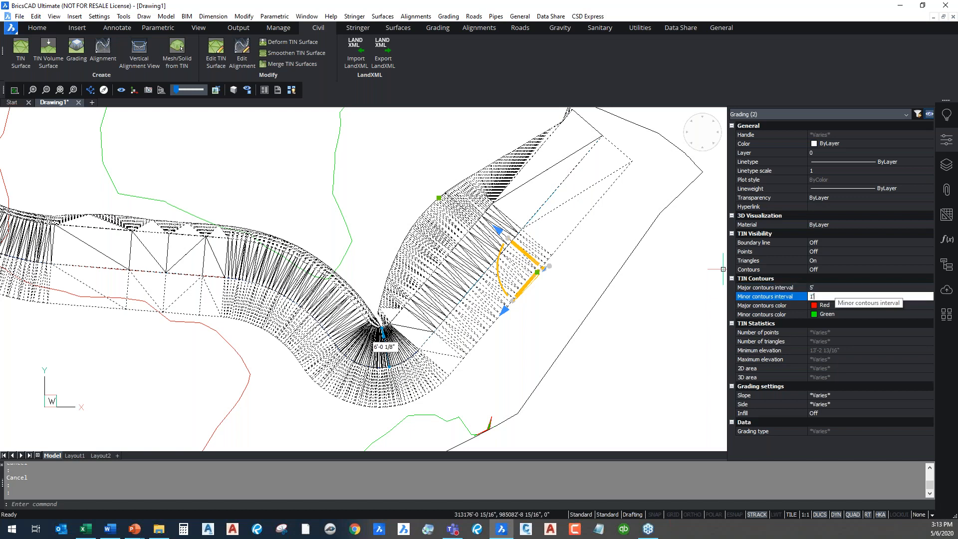
Step: Try to turn on infill for the two selected gradings and hide their triangles
{"action": "left_click", "coordinate": [833, 412]}
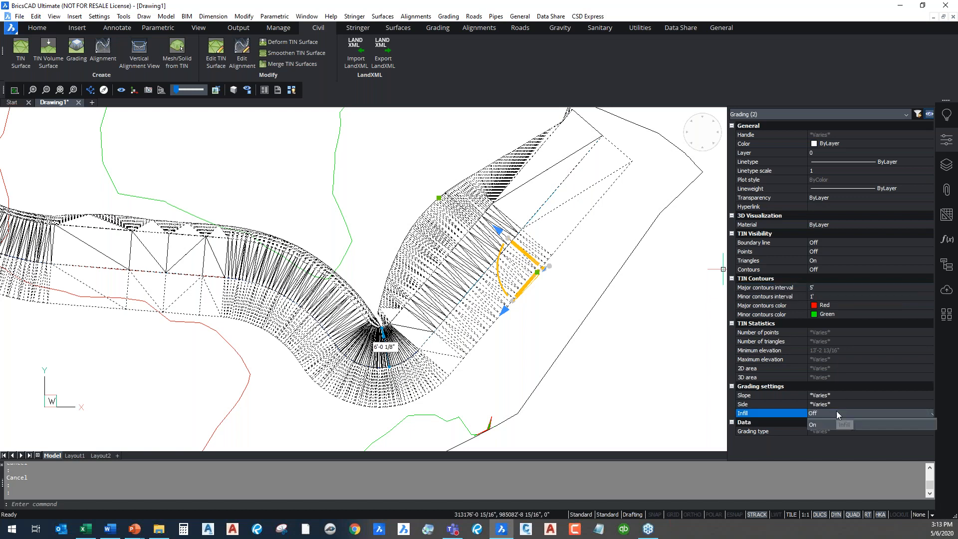
{"action": "left_click", "coordinate": [829, 424]}
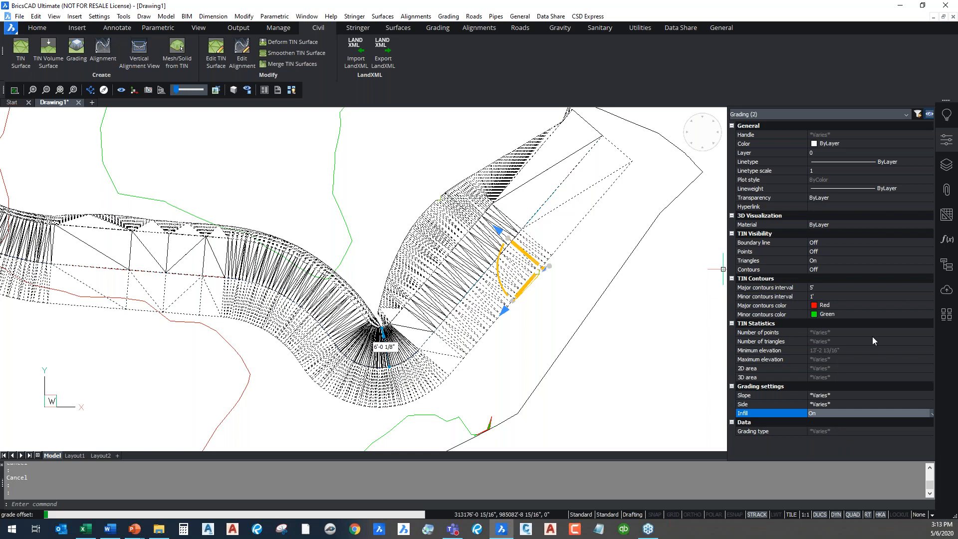
{"action": "left_click", "coordinate": [829, 261]}
{"action": "left_click", "coordinate": [833, 274]}
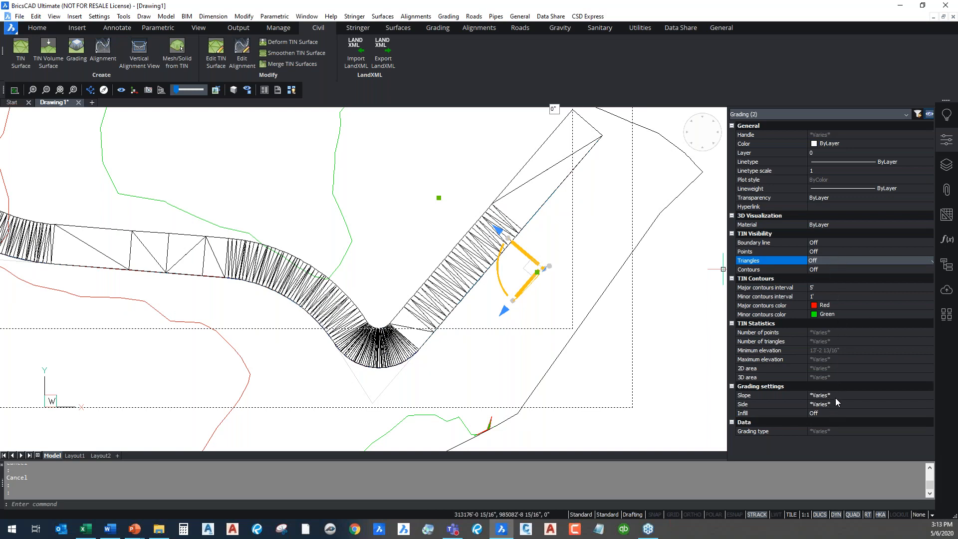
Step: Show the boundary lines and contours of the two selected gradings
{"action": "left_click", "coordinate": [825, 244]}
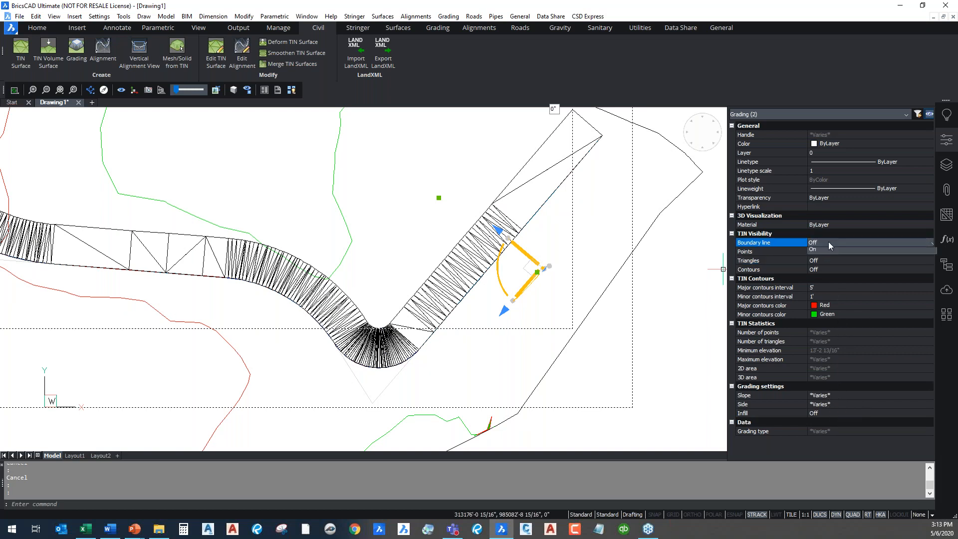
{"action": "left_click", "coordinate": [828, 262]}
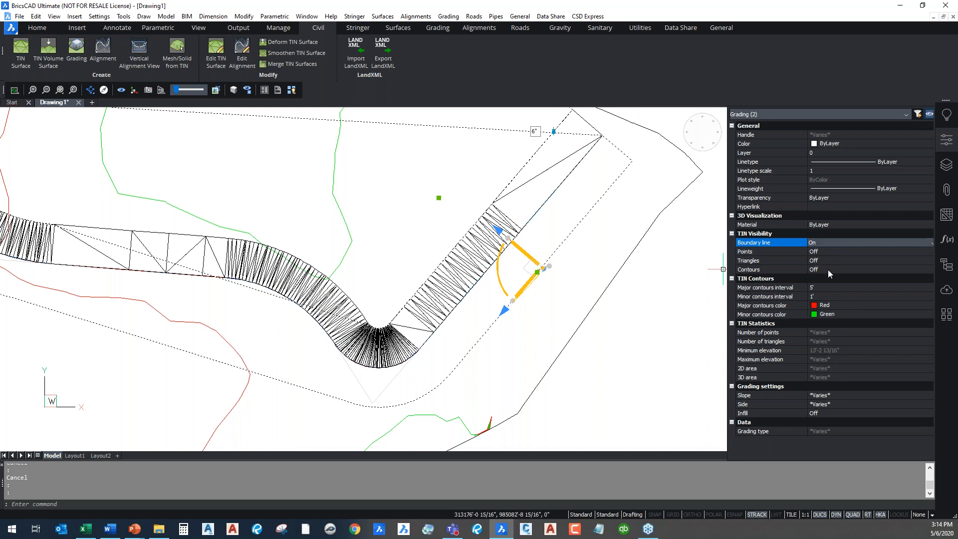
{"action": "left_click", "coordinate": [828, 270]}
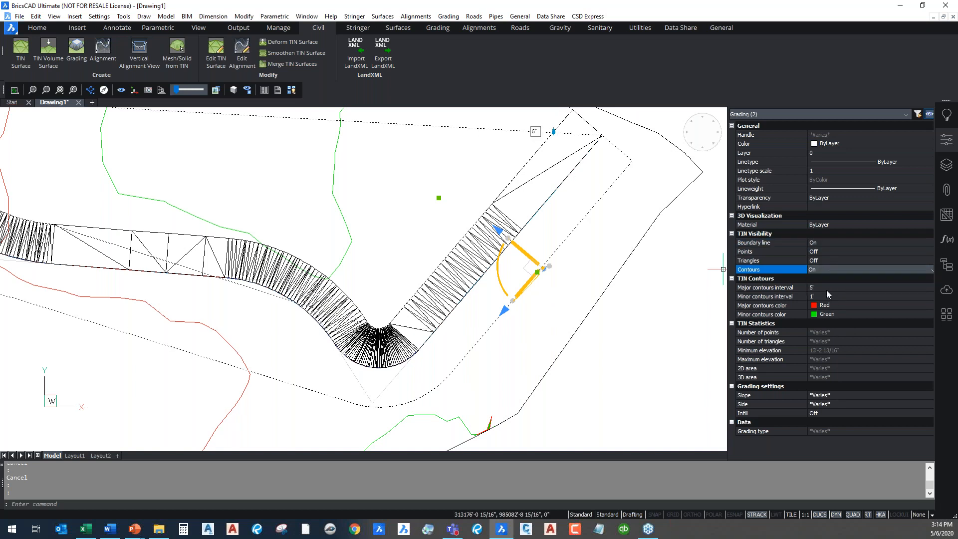
{"action": "left_click", "coordinate": [827, 289]}
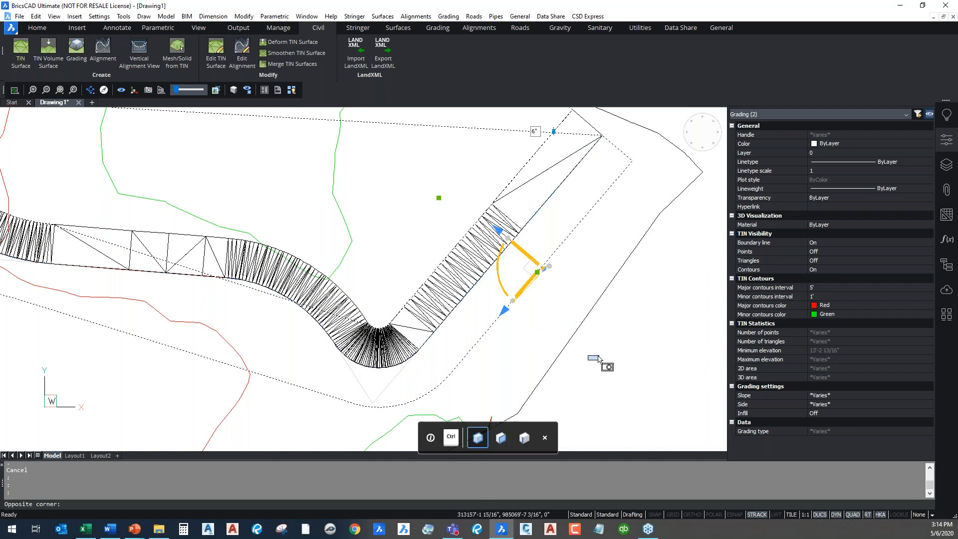
{"action": "key", "text": "Escape"}
Step: Try to turn on infill for the southern 6' offset grading
{"action": "left_click", "coordinate": [499, 314]}
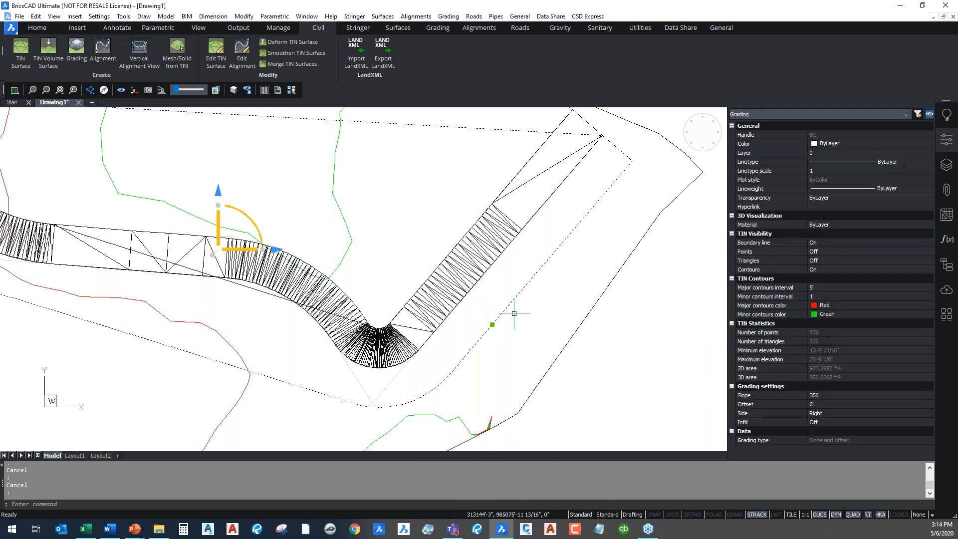
{"action": "key", "text": "Escape"}
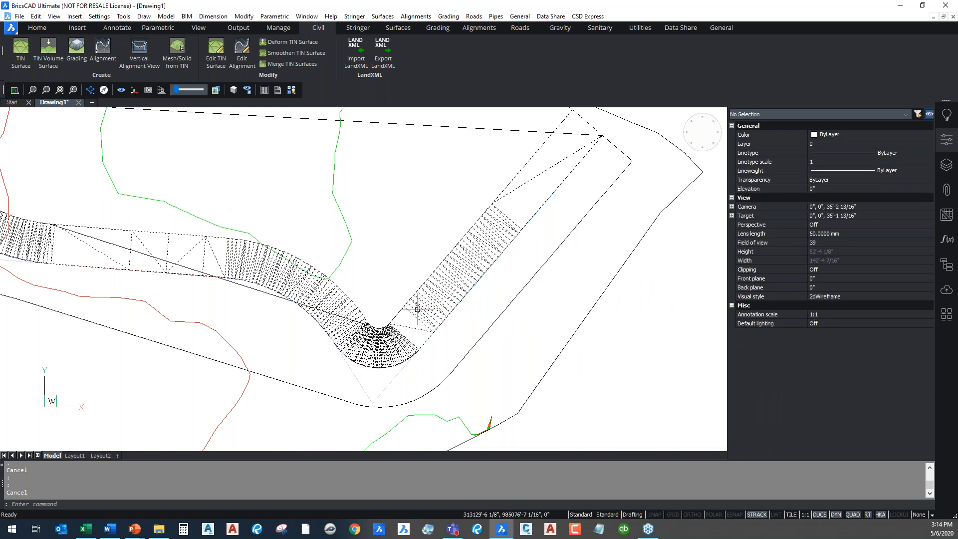
{"action": "scroll", "coordinate": [427, 303], "scroll_direction": "down", "scroll_amount": 2}
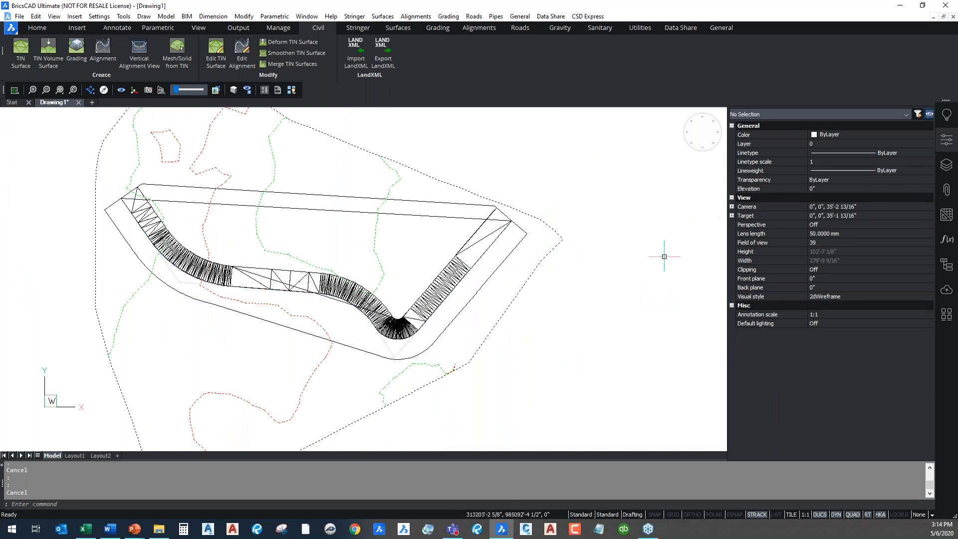
{"action": "left_click", "coordinate": [462, 216]}
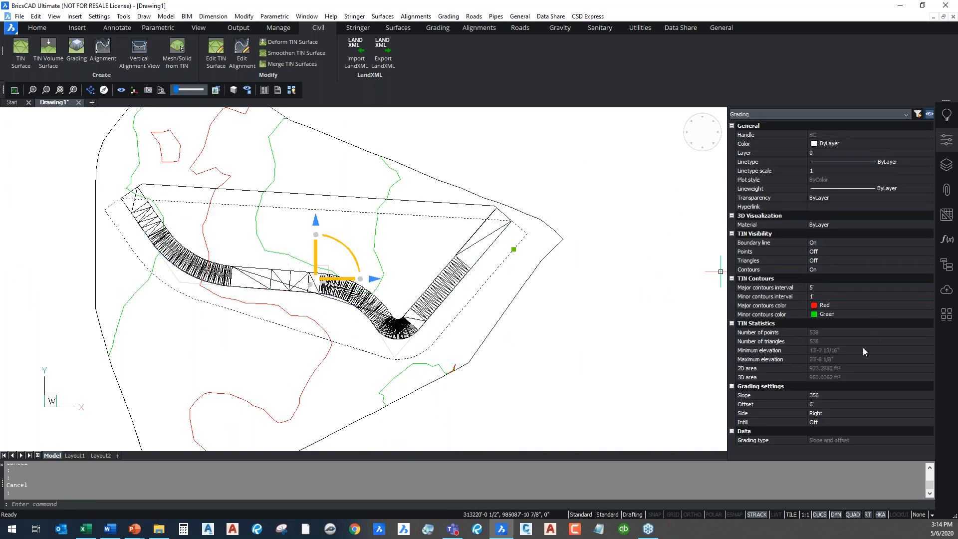
{"action": "left_click", "coordinate": [836, 422]}
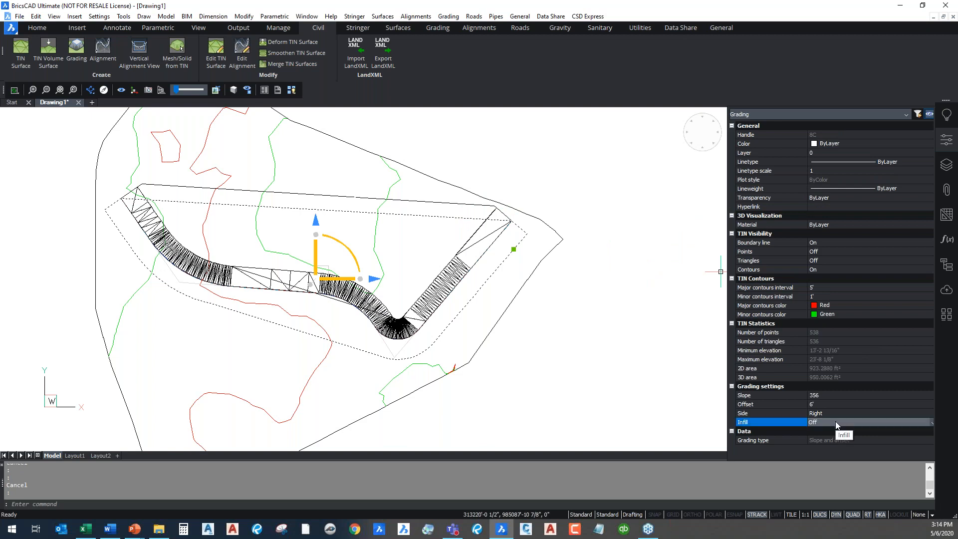
{"action": "left_click", "coordinate": [834, 441]}
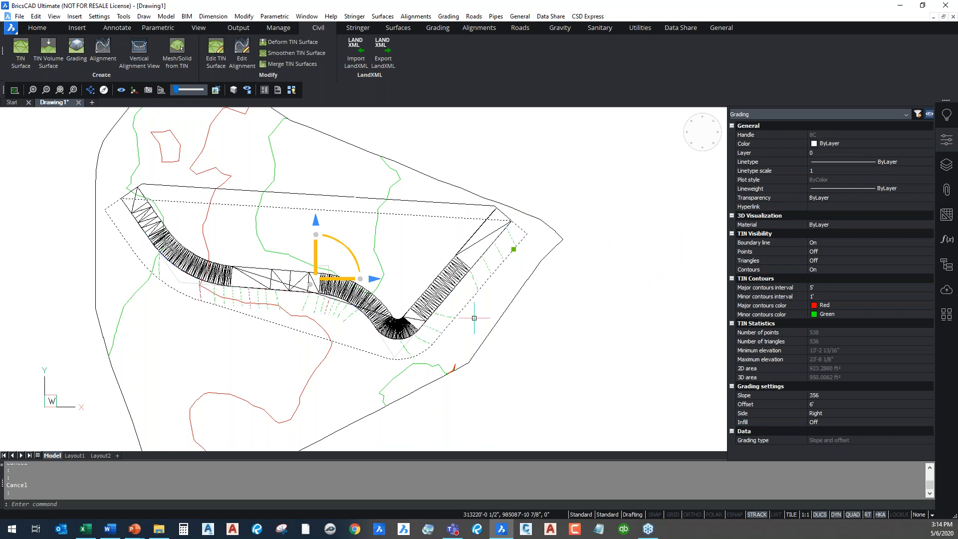
{"action": "key", "text": "Escape"}
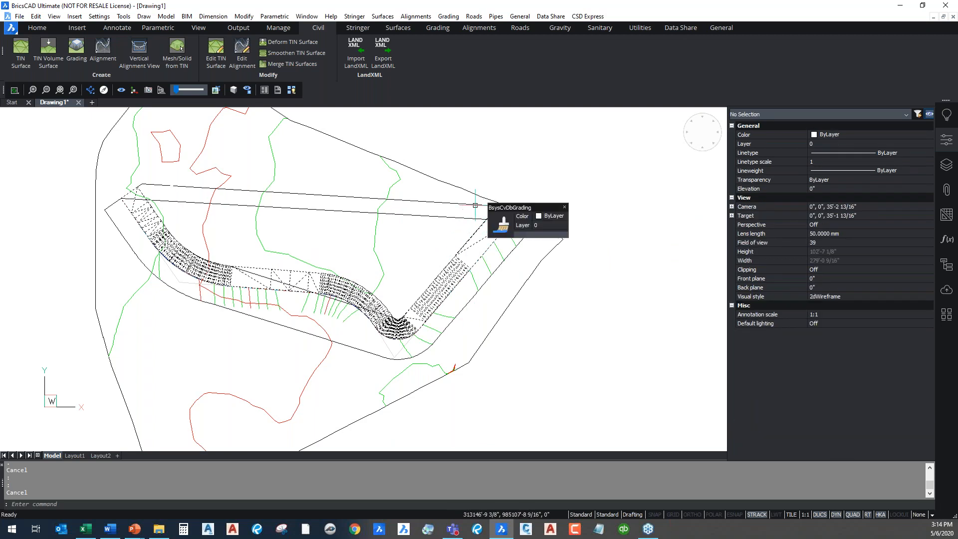
Step: Try to turn on infill for the northern side slope grading
{"action": "left_click", "coordinate": [475, 205]}
{"action": "left_click", "coordinate": [841, 429]}
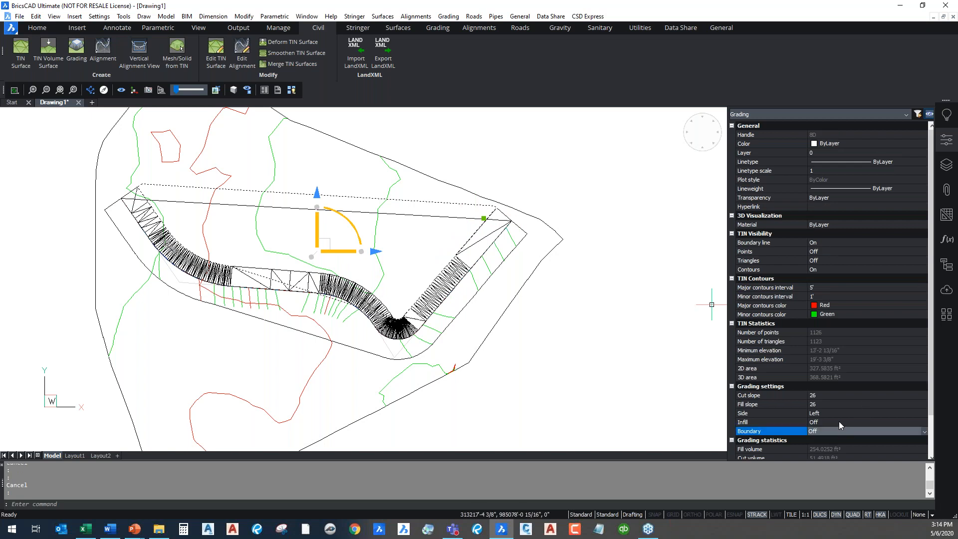
{"action": "left_click", "coordinate": [839, 423]}
{"action": "left_click", "coordinate": [840, 421]}
{"action": "left_click", "coordinate": [835, 440]}
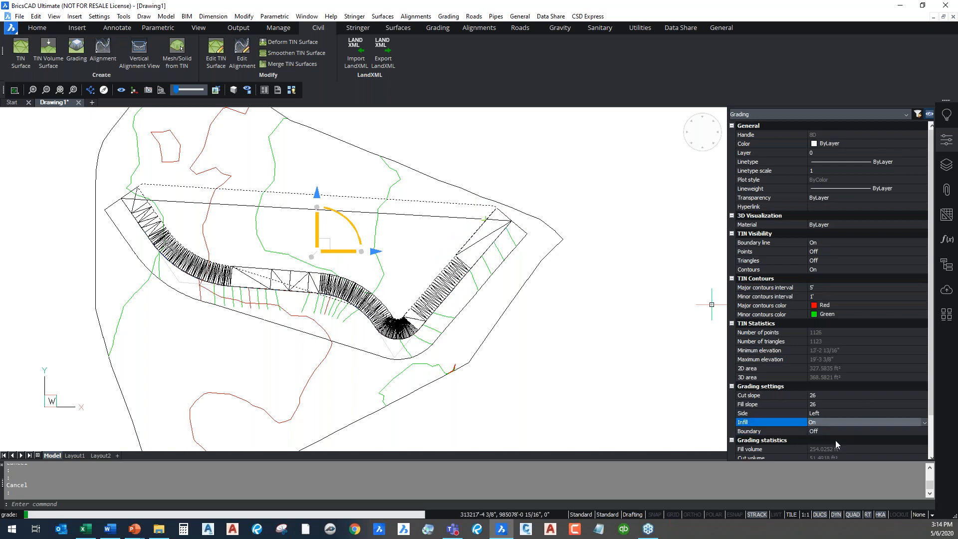
Step: Hide the boundary line of the northern side slope grading
{"action": "left_click", "coordinate": [822, 242]}
{"action": "left_click", "coordinate": [825, 243]}
{"action": "left_click", "coordinate": [827, 252]}
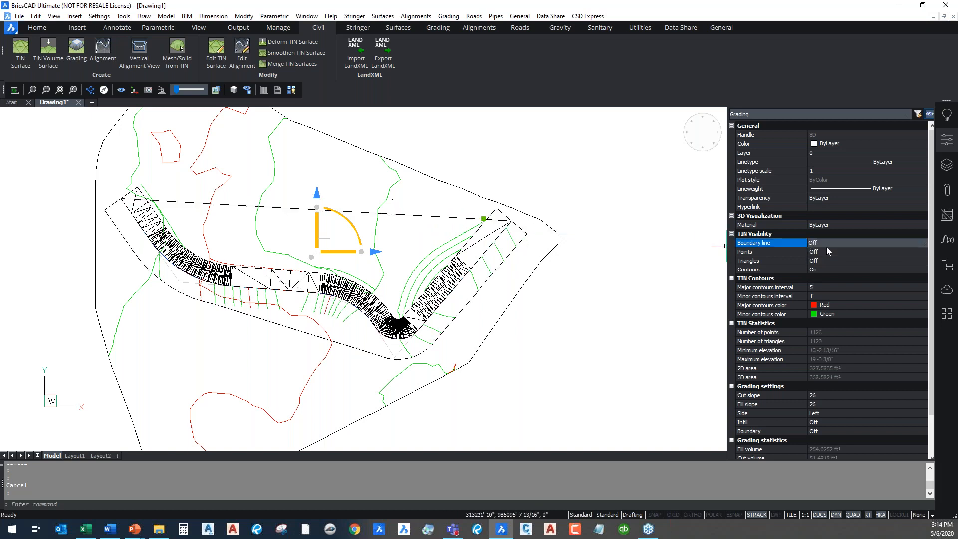
{"action": "key", "text": "Escape"}
Step: Hide the boundary line of the southern 6' offset grading
{"action": "left_click", "coordinate": [427, 214]}
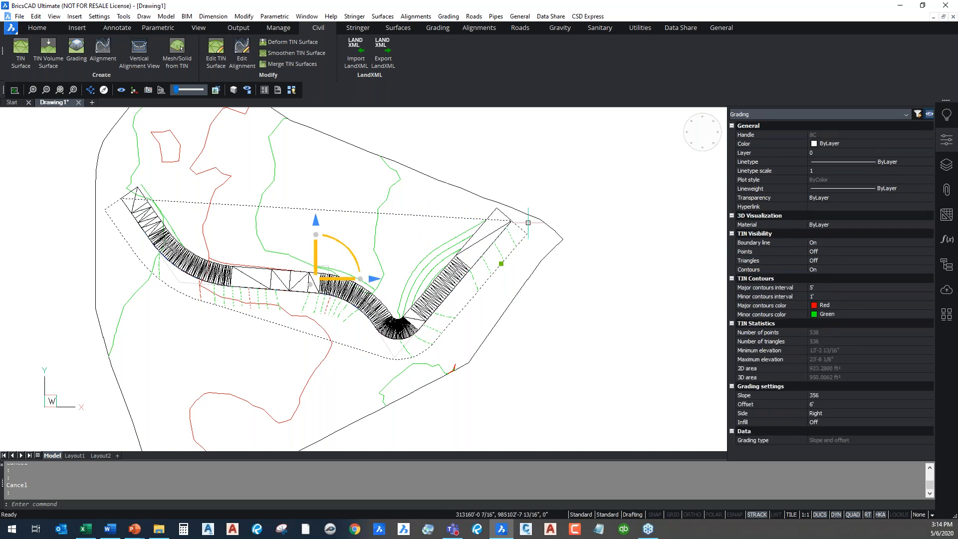
{"action": "left_click", "coordinate": [821, 248]}
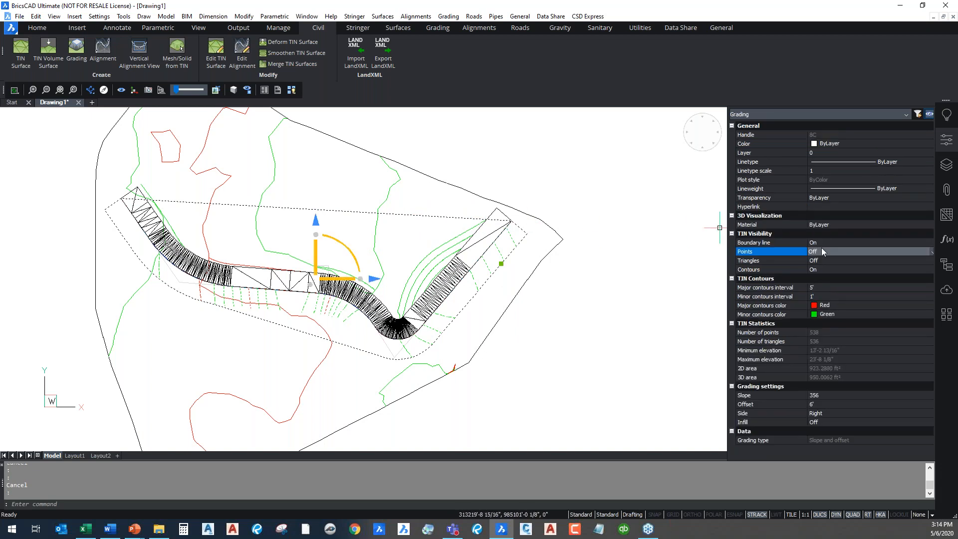
{"action": "key", "text": "Escape"}
{"action": "left_click", "coordinate": [464, 216]}
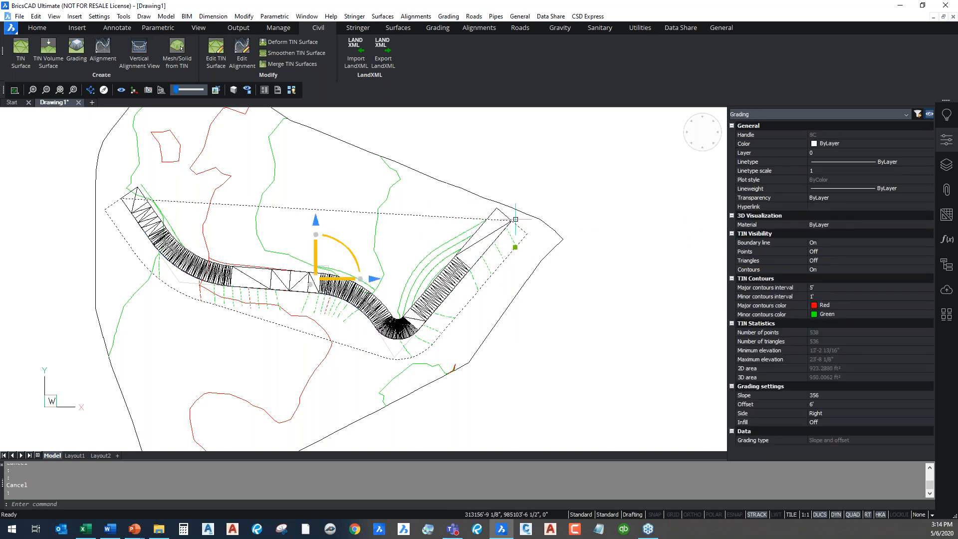
{"action": "left_click", "coordinate": [834, 241]}
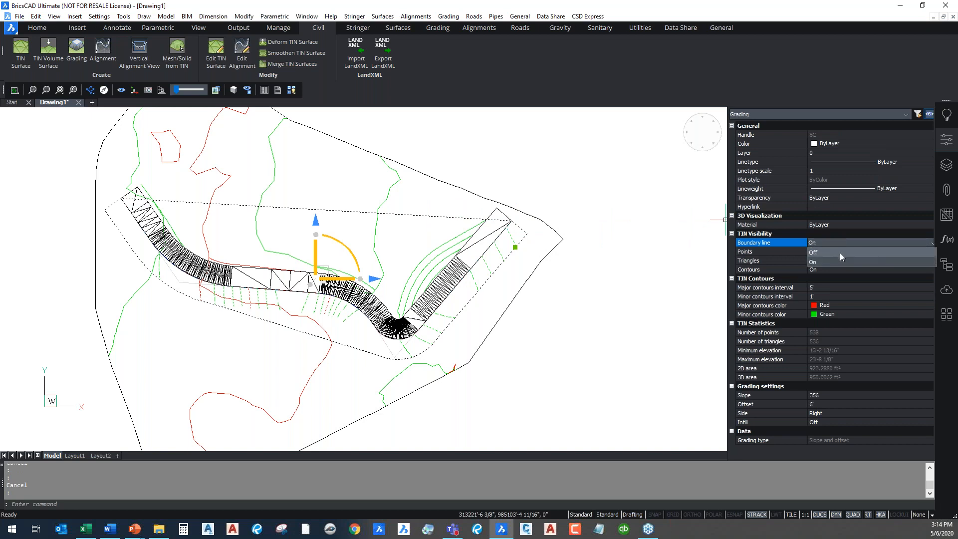
{"action": "left_click", "coordinate": [839, 262]}
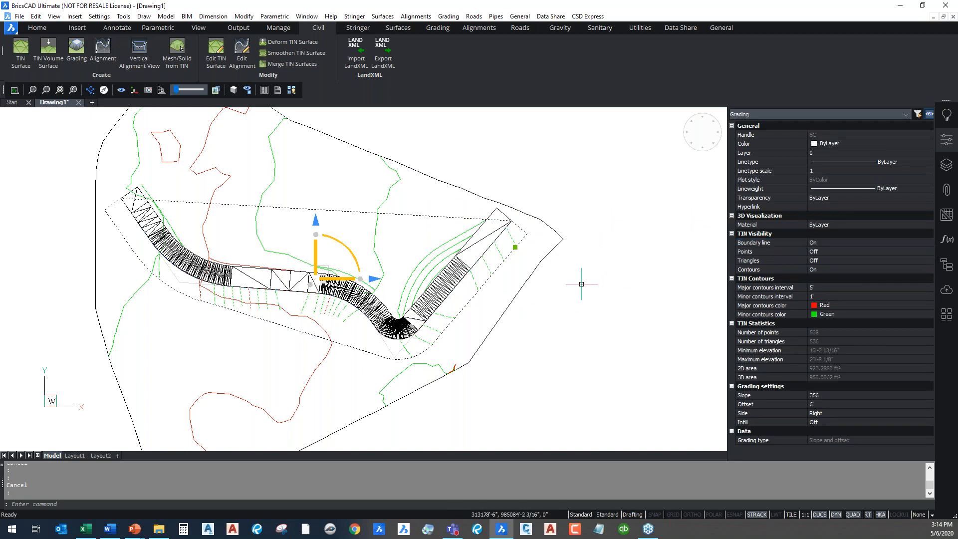
{"action": "left_click", "coordinate": [857, 243]}
{"action": "left_click", "coordinate": [856, 243]}
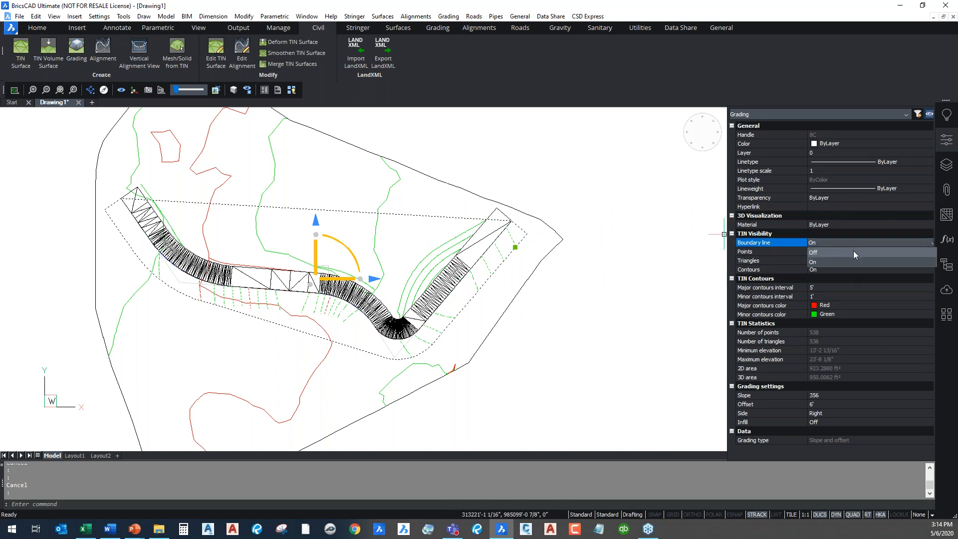
{"action": "left_click", "coordinate": [853, 252]}
{"action": "key", "text": "Escape"}
Step: Examine the road and side slope contours from tilted close-up angles and in plan view
{"action": "scroll", "coordinate": [434, 265], "scroll_direction": "up", "scroll_amount": 2}
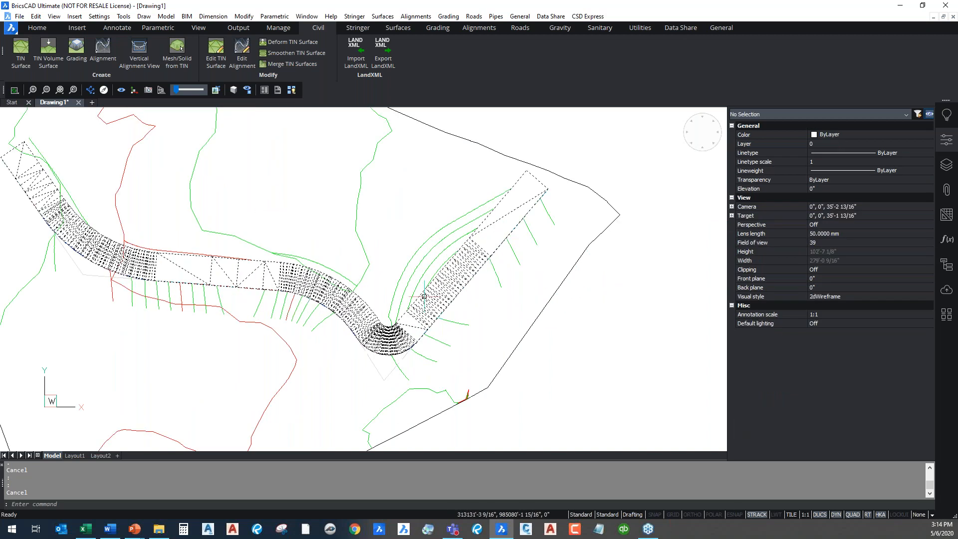
{"action": "mouse_move", "coordinate": [351, 312]}
{"action": "middle_mouse_down", "text": "shift"}
{"action": "mouse_move", "coordinate": [498, 268]}
{"action": "mouse_move", "coordinate": [518, 229]}
{"action": "mouse_move", "coordinate": [499, 246]}
{"action": "middle_mouse_up", "text": "shift"}
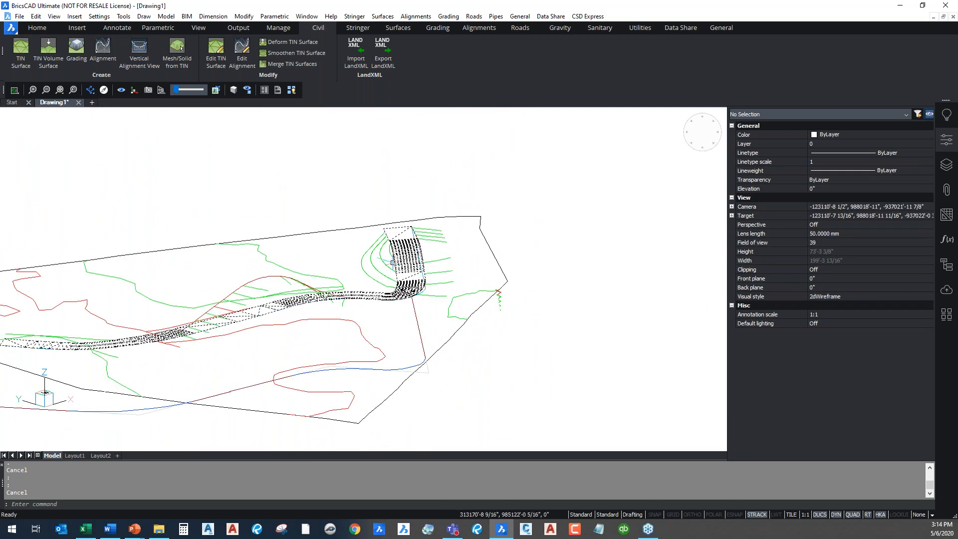
{"action": "scroll", "coordinate": [392, 261], "scroll_direction": "up", "scroll_amount": 6}
{"action": "middle_click_drag", "start_coordinate": [353, 389], "coordinate": [277, 296], "text": "shift"}
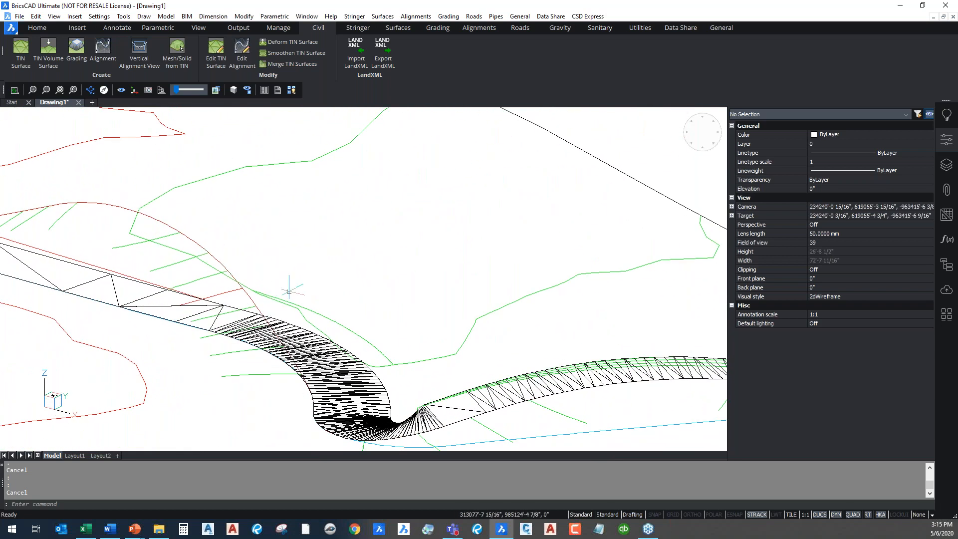
{"action": "scroll", "coordinate": [299, 245], "scroll_direction": "down", "scroll_amount": 1}
{"action": "scroll", "coordinate": [308, 257], "scroll_direction": "down", "scroll_amount": 1}
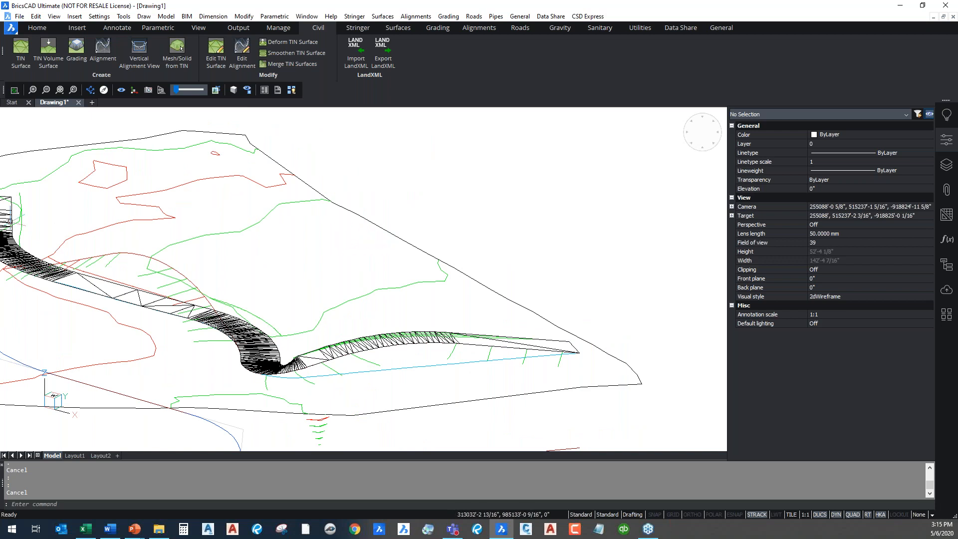
{"action": "key", "text": "alt+Tab"}
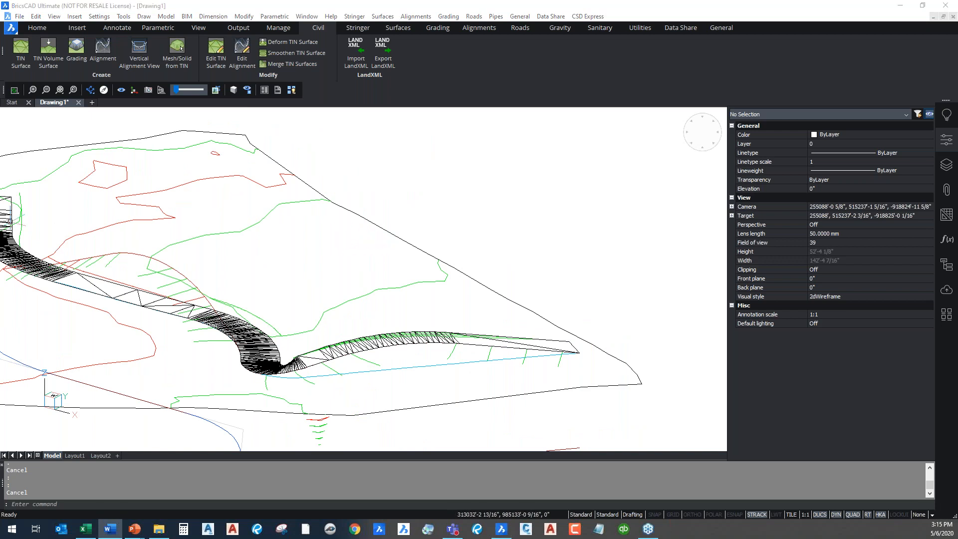
{"action": "left_click", "coordinate": [380, 274]}
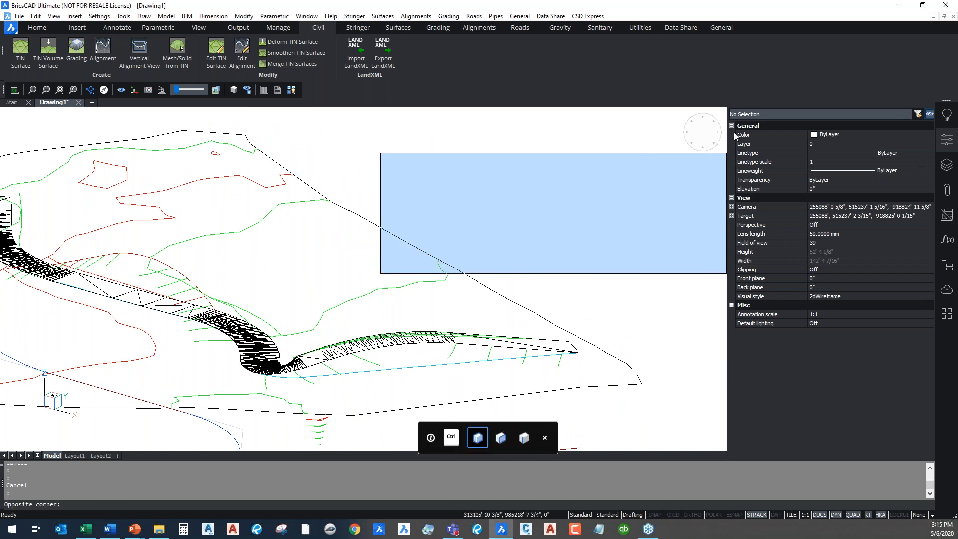
{"action": "left_click", "coordinate": [648, 211]}
{"action": "left_click", "coordinate": [692, 148]}
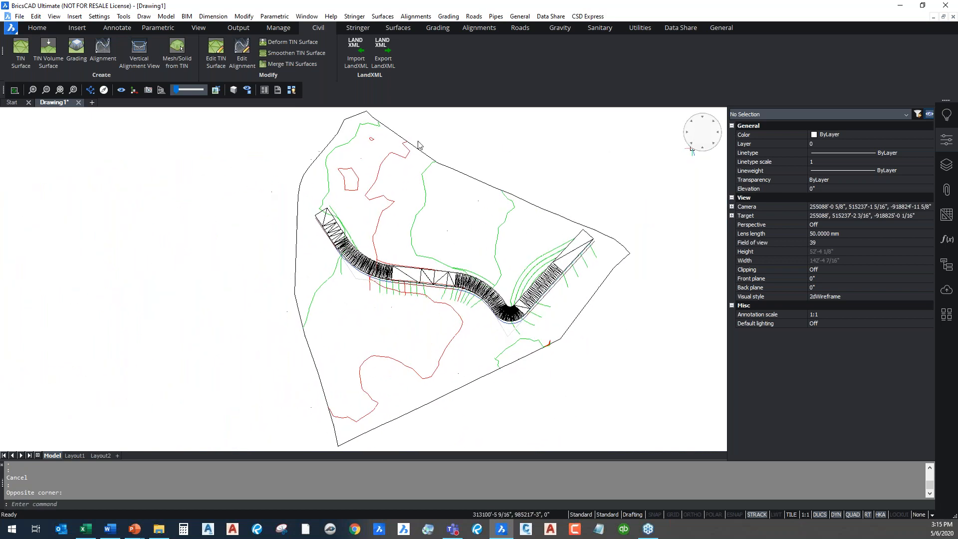
{"action": "left_click", "coordinate": [141, 56]}
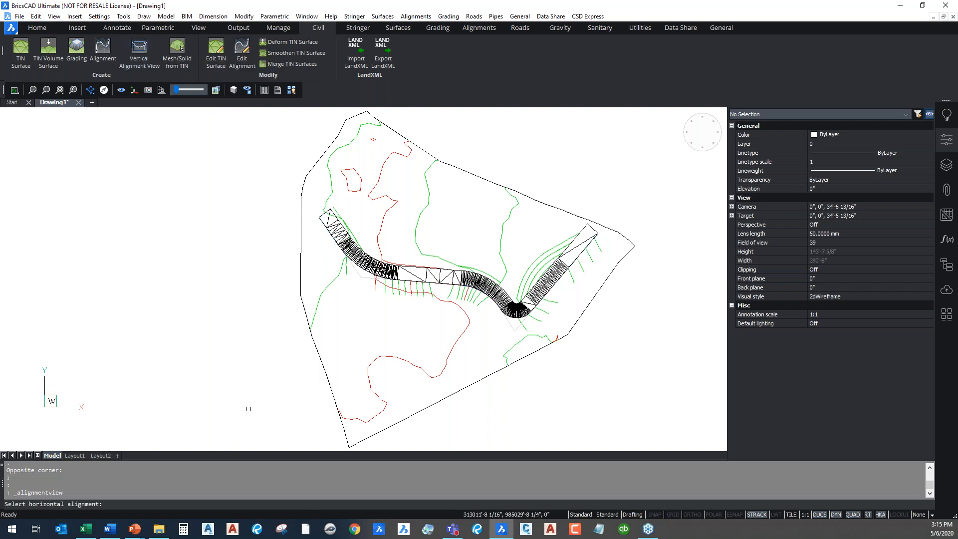
{"action": "scroll", "coordinate": [442, 282], "scroll_direction": "up", "scroll_amount": 5}
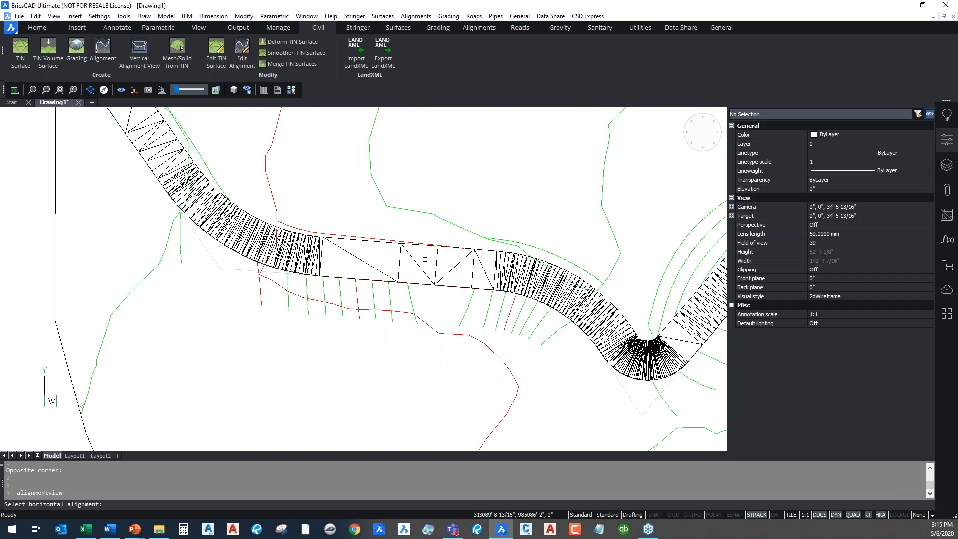
{"action": "left_click", "coordinate": [433, 290]}
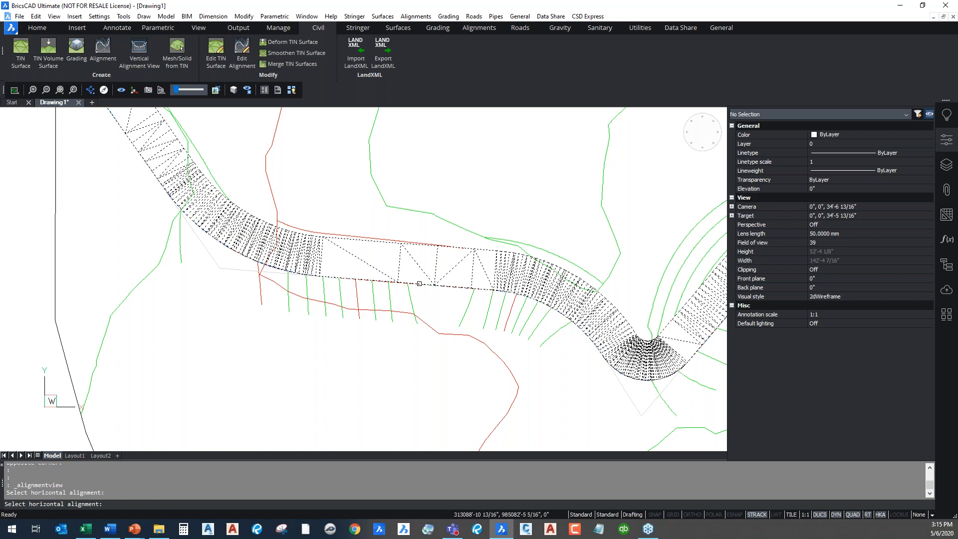
{"action": "left_click", "coordinate": [454, 288]}
{"action": "left_click", "coordinate": [452, 287]}
{"action": "left_click", "coordinate": [453, 285]}
{"action": "scroll", "coordinate": [489, 302], "scroll_direction": "up", "scroll_amount": 2}
{"action": "scroll", "coordinate": [480, 292], "scroll_direction": "up", "scroll_amount": 2}
{"action": "middle_click_drag", "start_coordinate": [480, 292], "coordinate": [46, 298]}
{"action": "scroll", "coordinate": [349, 302], "scroll_direction": "down", "scroll_amount": 3}
{"action": "middle_click_drag", "start_coordinate": [635, 159], "coordinate": [530, 255]}
{"action": "scroll", "coordinate": [530, 254], "scroll_direction": "up", "scroll_amount": 2}
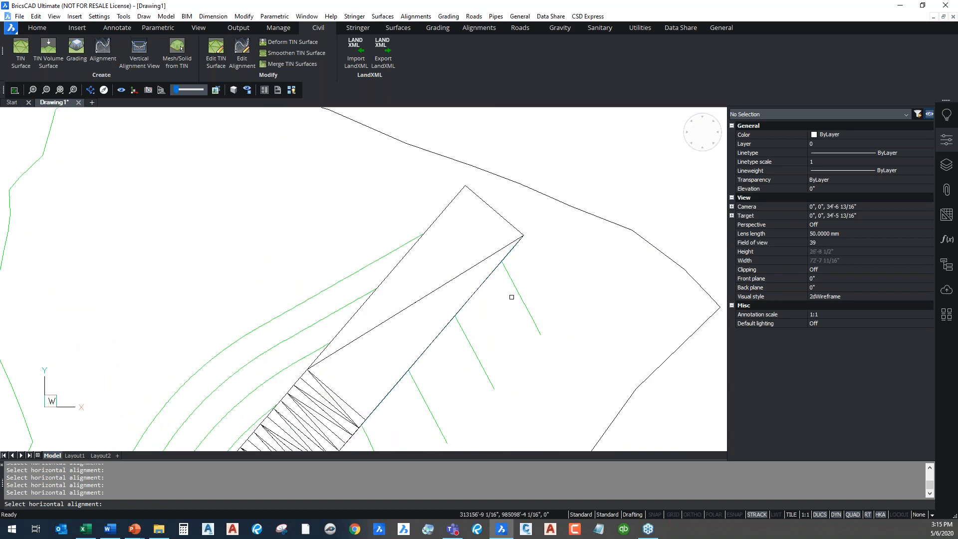
{"action": "middle_click_drag", "start_coordinate": [505, 325], "coordinate": [500, 299], "text": "shift"}
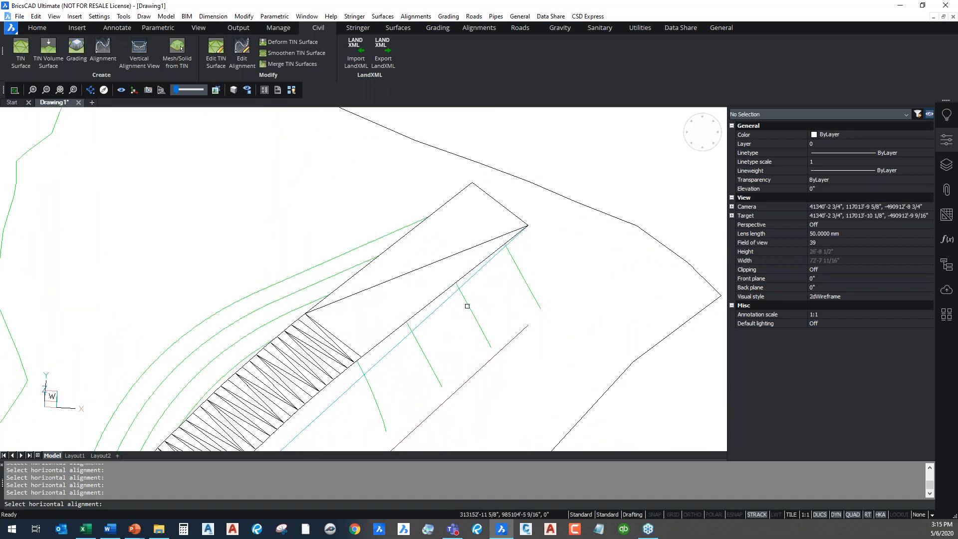
{"action": "key", "text": "Escape"}
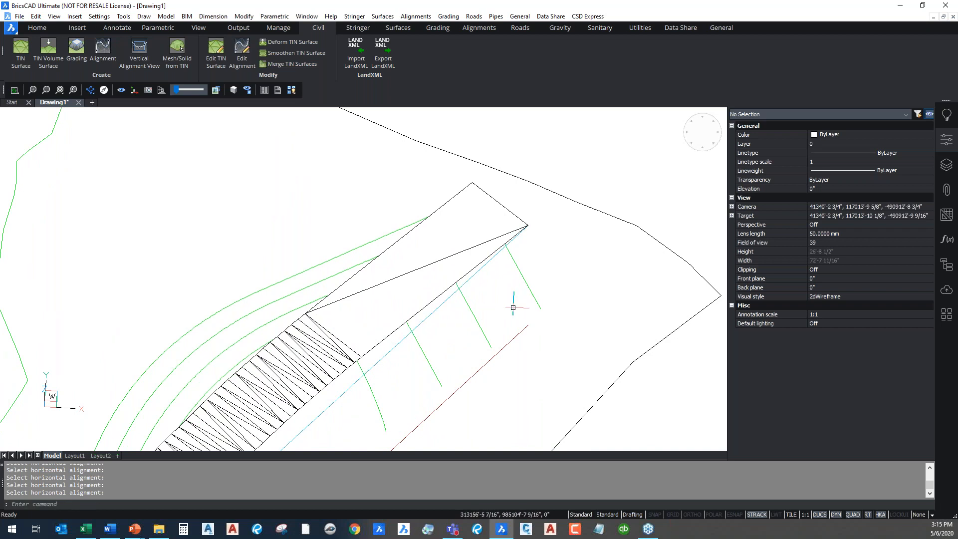
Step: Create a vertical alignment view from the road's horizontal alignment, with its origin in the empty area east of the surface
{"action": "scroll", "coordinate": [572, 283], "scroll_direction": "down", "scroll_amount": 3}
{"action": "mouse_move", "coordinate": [535, 231]}
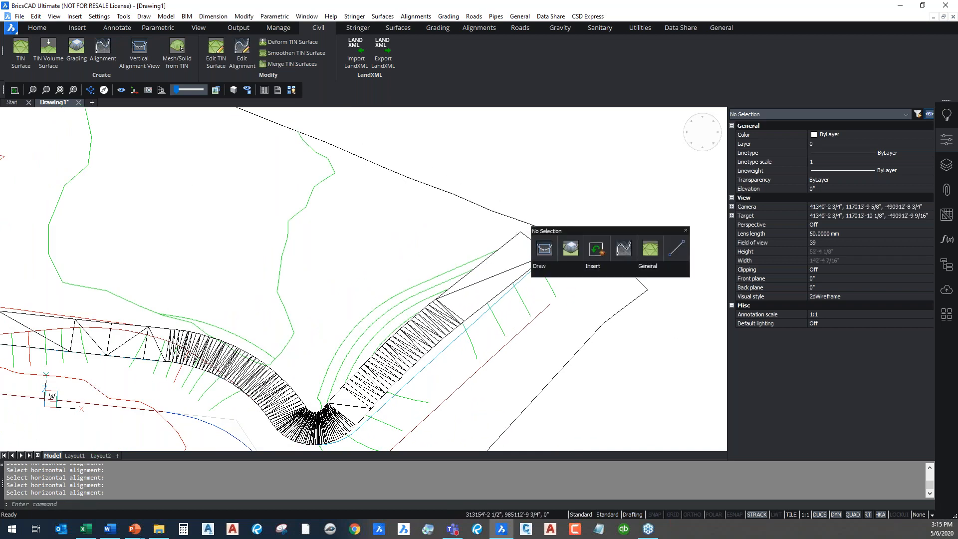
{"action": "left_click", "coordinate": [552, 252]}
{"action": "left_click", "coordinate": [534, 324]}
{"action": "scroll", "coordinate": [30, 384], "scroll_direction": "down", "scroll_amount": 3}
{"action": "left_click", "coordinate": [446, 262]}
{"action": "middle_click_drag", "start_coordinate": [496, 293], "coordinate": [295, 316]}
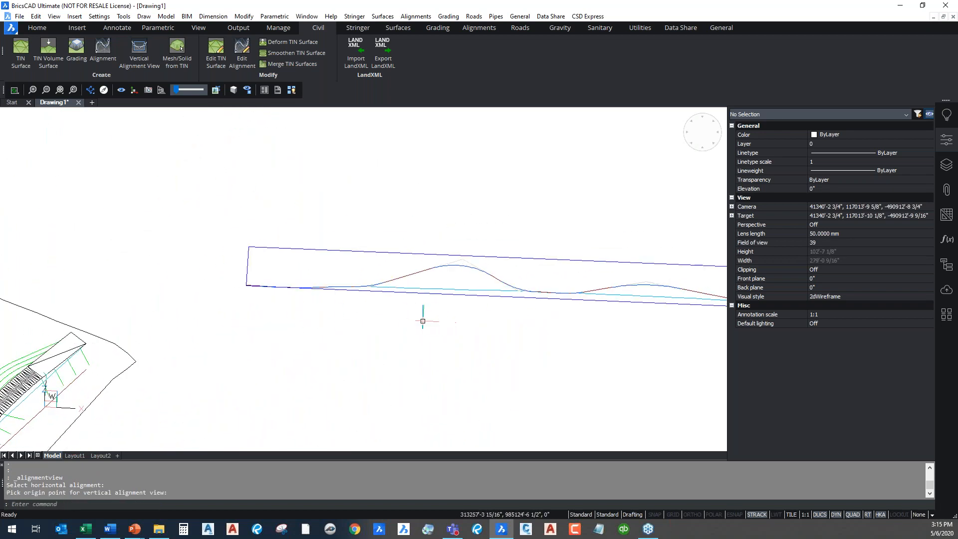
Step: In plan view, stretch the first crest's PVI on the vertical alignment upward to a point above the profile view's frame
{"action": "middle_click_drag", "start_coordinate": [435, 322], "coordinate": [316, 295]}
{"action": "left_click", "coordinate": [692, 144]}
{"action": "left_click", "coordinate": [702, 134]}
{"action": "middle_click_drag", "start_coordinate": [623, 170], "coordinate": [424, 276]}
{"action": "scroll", "coordinate": [477, 249], "scroll_direction": "up", "scroll_amount": 3}
{"action": "scroll", "coordinate": [476, 251], "scroll_direction": "up", "scroll_amount": 1}
{"action": "scroll", "coordinate": [474, 255], "scroll_direction": "down", "scroll_amount": 1}
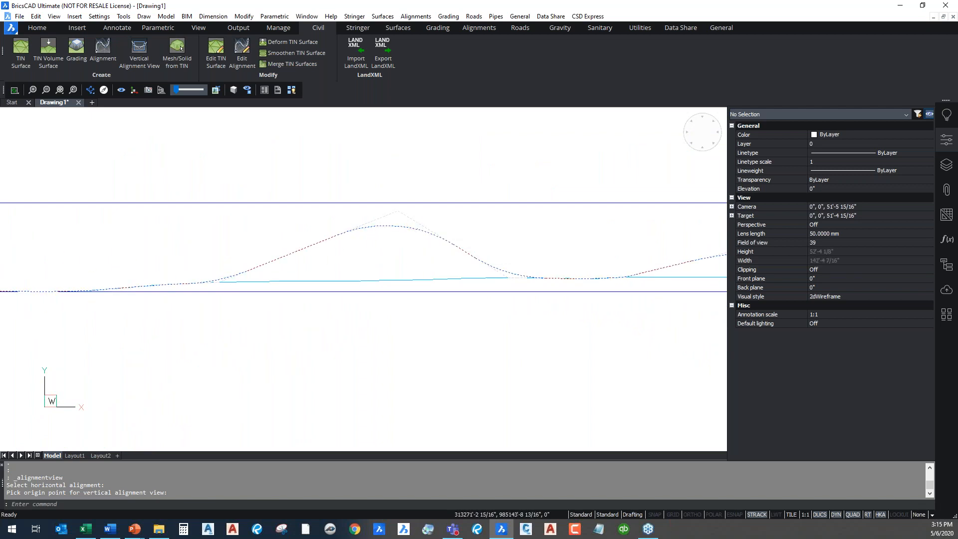
{"action": "left_click", "coordinate": [416, 230]}
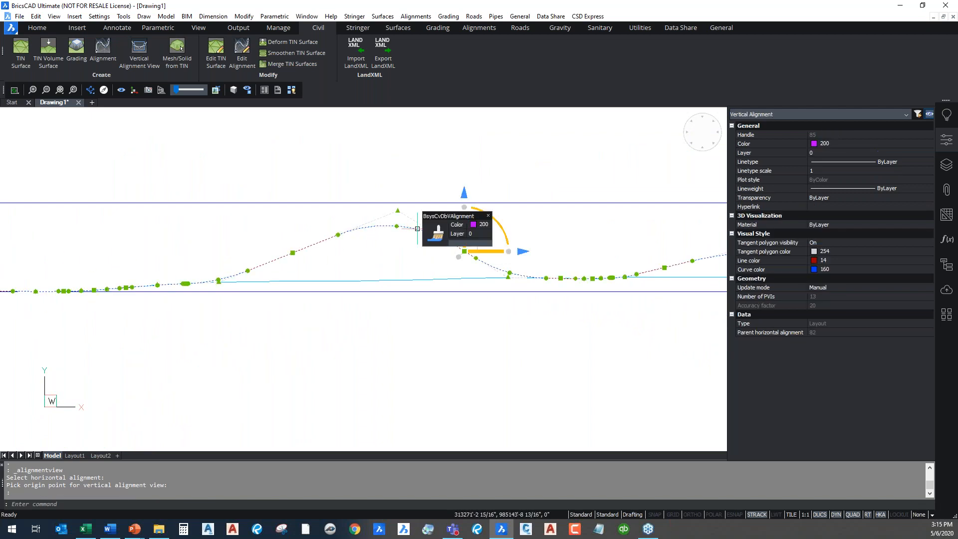
{"action": "left_click", "coordinate": [397, 211]}
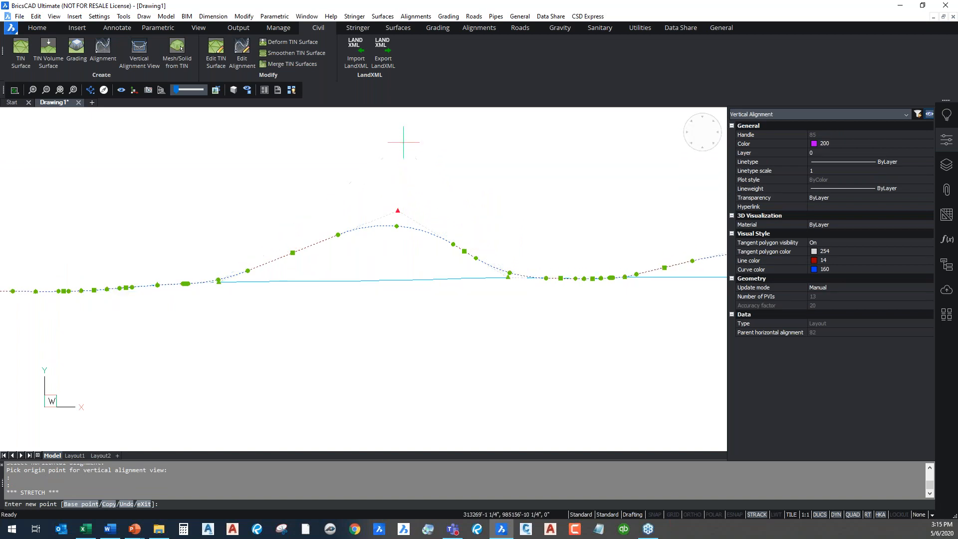
{"action": "left_click", "coordinate": [403, 143]}
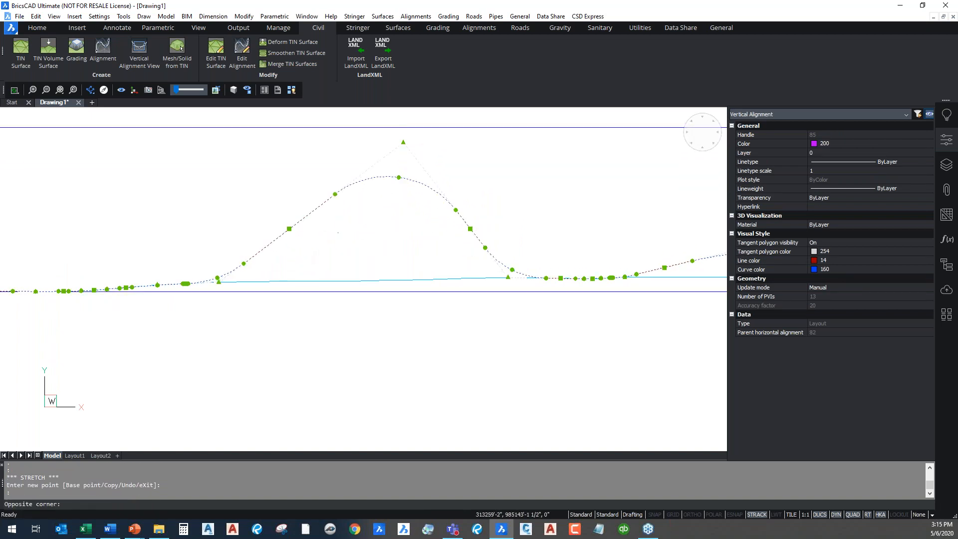
Step: Stretch the start of the first crest's vertical curve back down the incoming tangent to lengthen the curve
{"action": "left_click", "coordinate": [303, 233]}
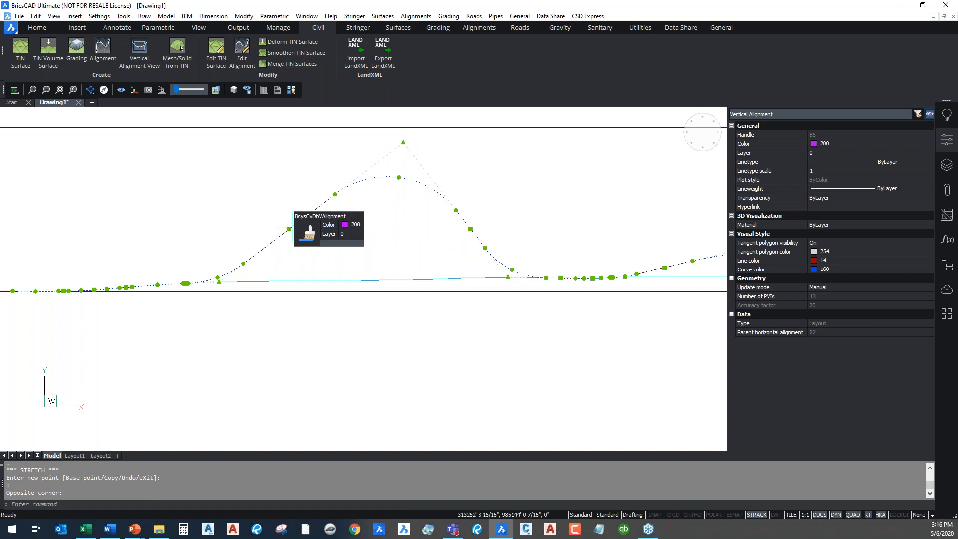
{"action": "left_click", "coordinate": [335, 194]}
{"action": "left_click", "coordinate": [288, 200]}
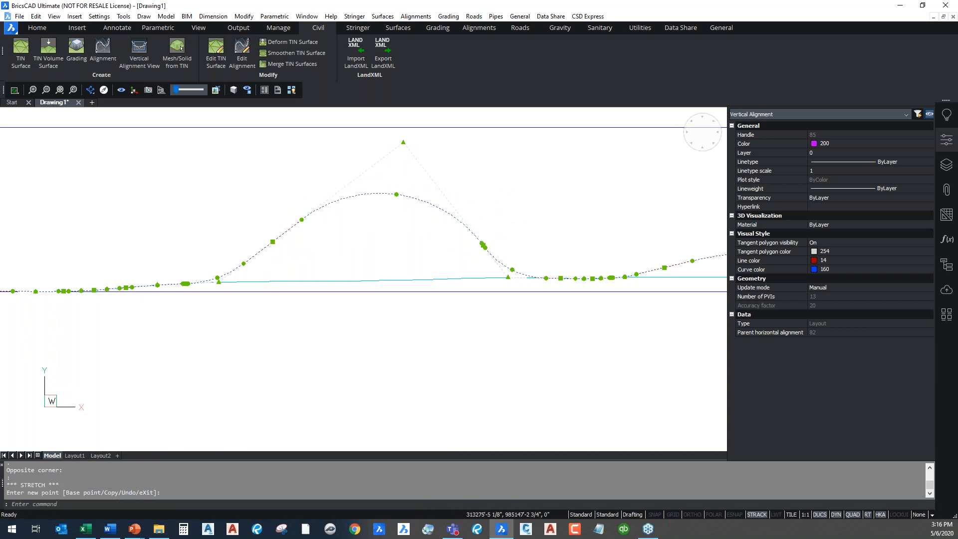
{"action": "middle_click_drag", "start_coordinate": [261, 255], "coordinate": [481, 262]}
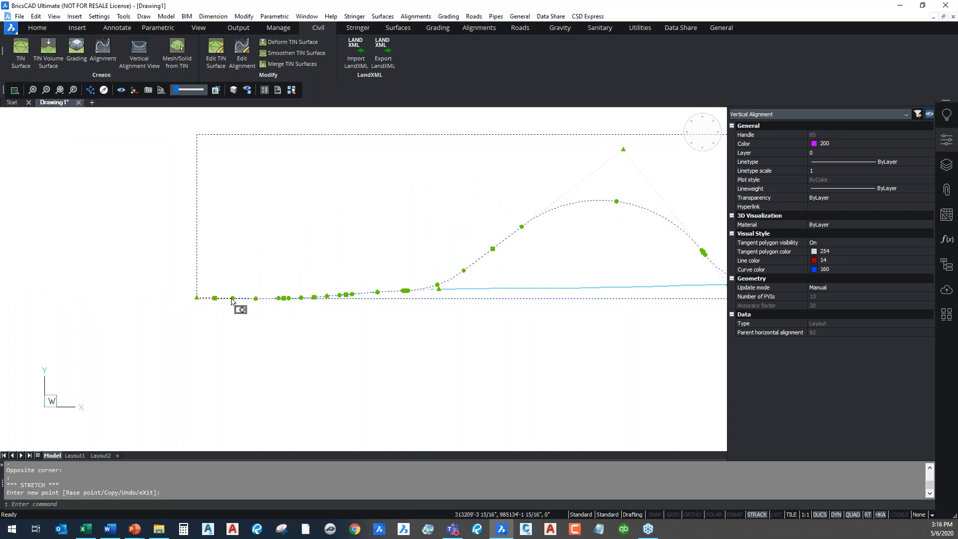
{"action": "left_click", "coordinate": [378, 292]}
{"action": "key", "text": "Escape"}
Step: Stretch the vertical alignment's end PVI upward and eastward to a point beyond the profile view's original frame
{"action": "middle_click_drag", "start_coordinate": [524, 263], "coordinate": [122, 265]}
{"action": "scroll", "coordinate": [375, 274], "scroll_direction": "down", "scroll_amount": 3}
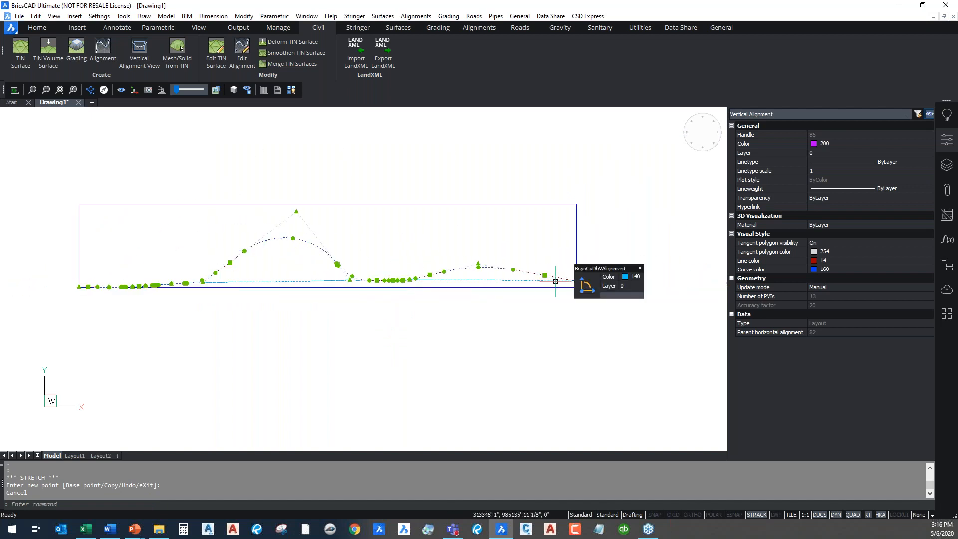
{"action": "scroll", "coordinate": [557, 243], "scroll_direction": "down", "scroll_amount": 3}
{"action": "left_click", "coordinate": [565, 260]}
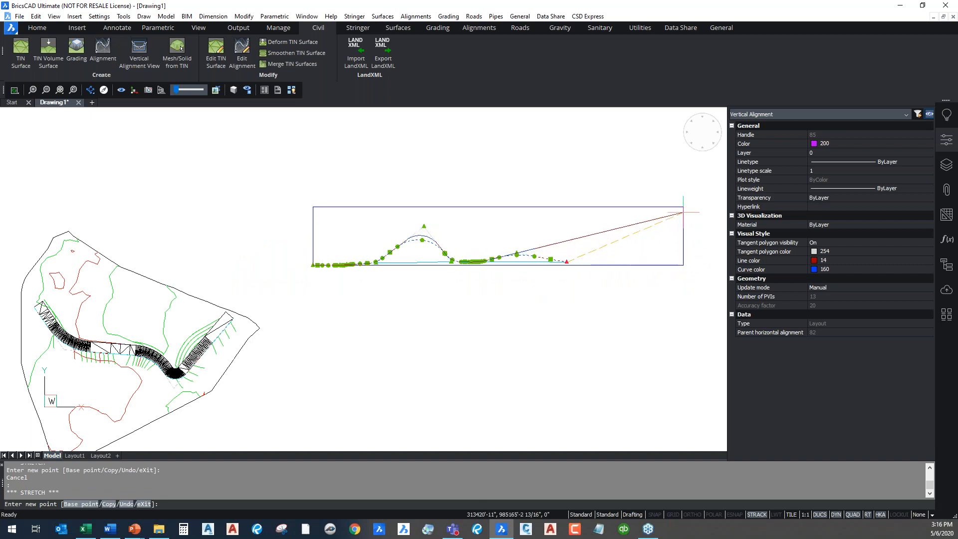
{"action": "left_click", "coordinate": [681, 203]}
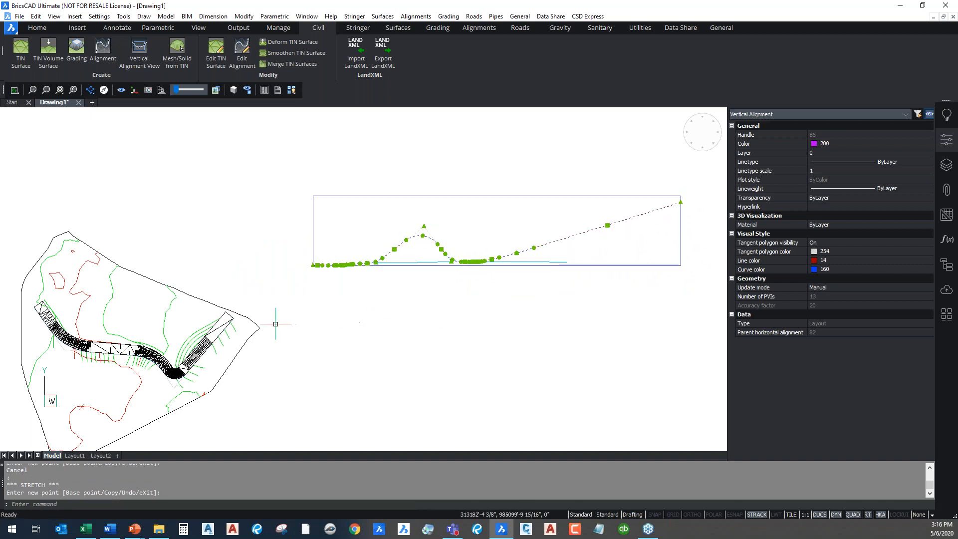
{"action": "key", "text": "Escape"}
Step: Regenerate the drawing and examine the side slope contours along the road in plan view
{"action": "type", "text": "re"}
{"action": "key", "text": "Return"}
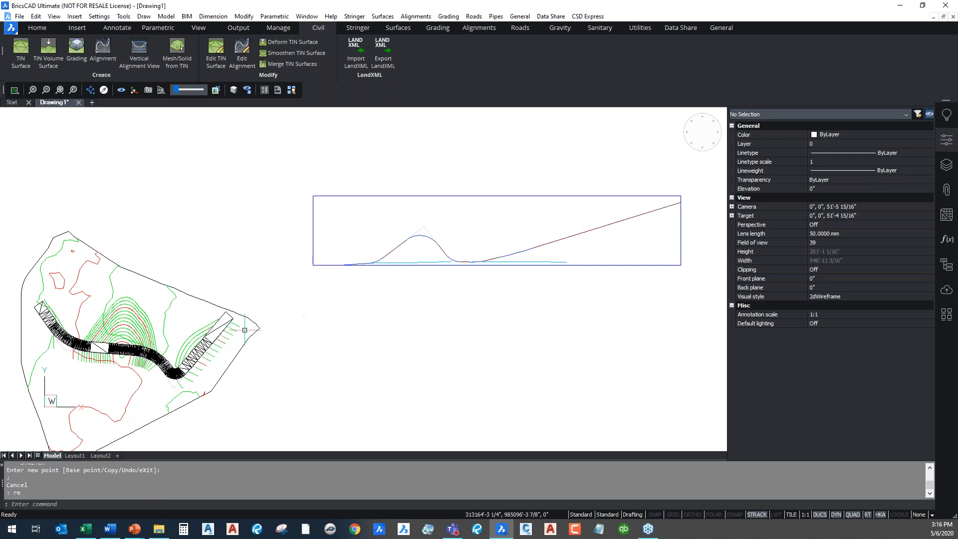
{"action": "middle_click_drag", "start_coordinate": [127, 335], "coordinate": [282, 301]}
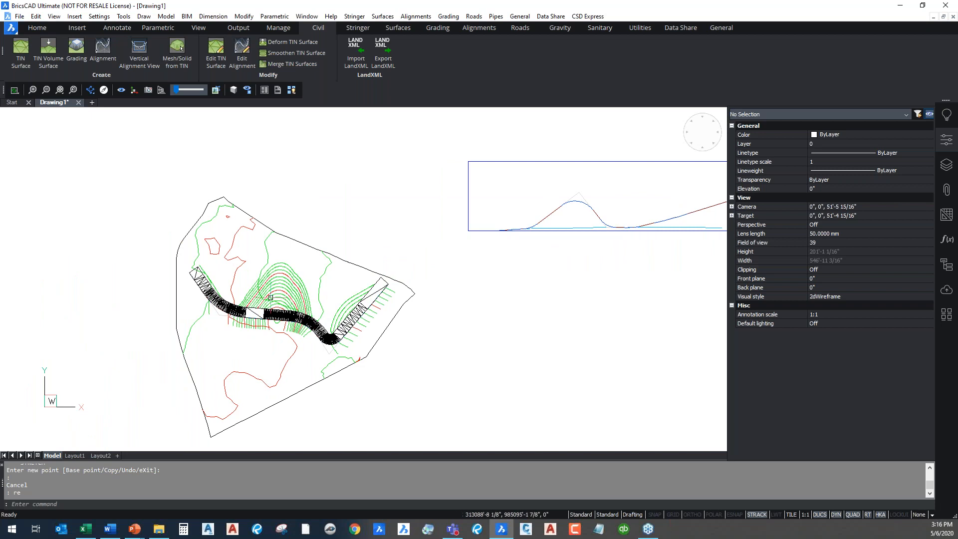
{"action": "scroll", "coordinate": [271, 297], "scroll_direction": "up", "scroll_amount": 5}
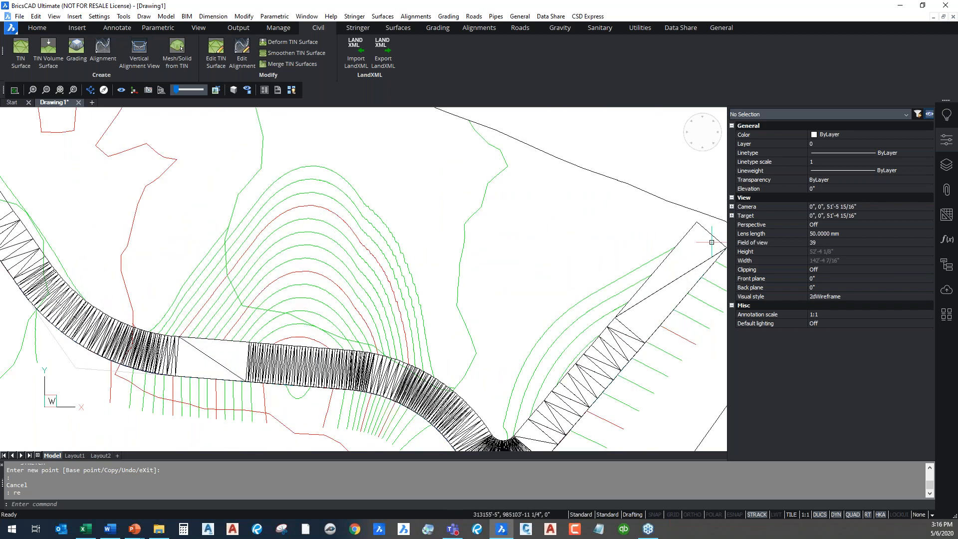
{"action": "key", "text": "Escape"}
{"action": "scroll", "coordinate": [536, 260], "scroll_direction": "down", "scroll_amount": 6}
{"action": "scroll", "coordinate": [675, 241], "scroll_direction": "up", "scroll_amount": 2}
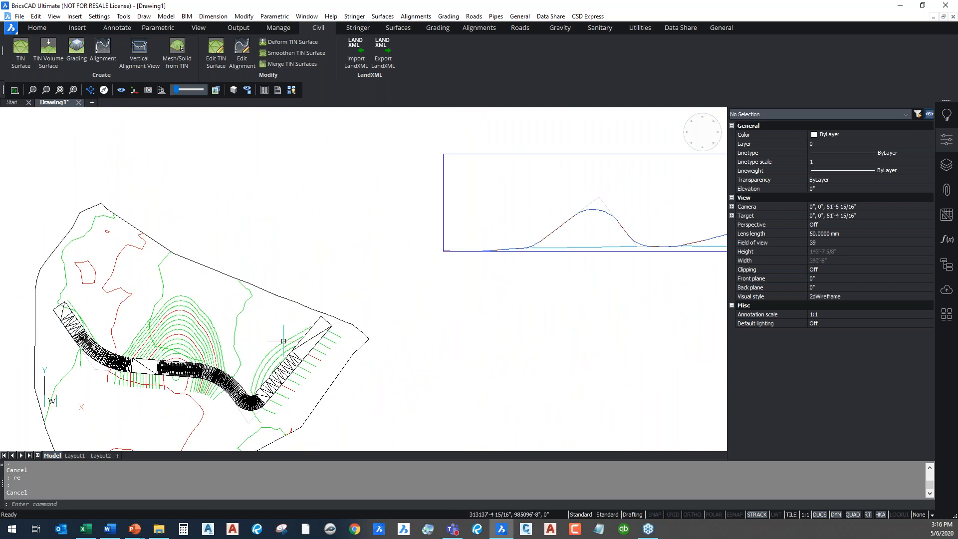
{"action": "mouse_move", "coordinate": [283, 339]}
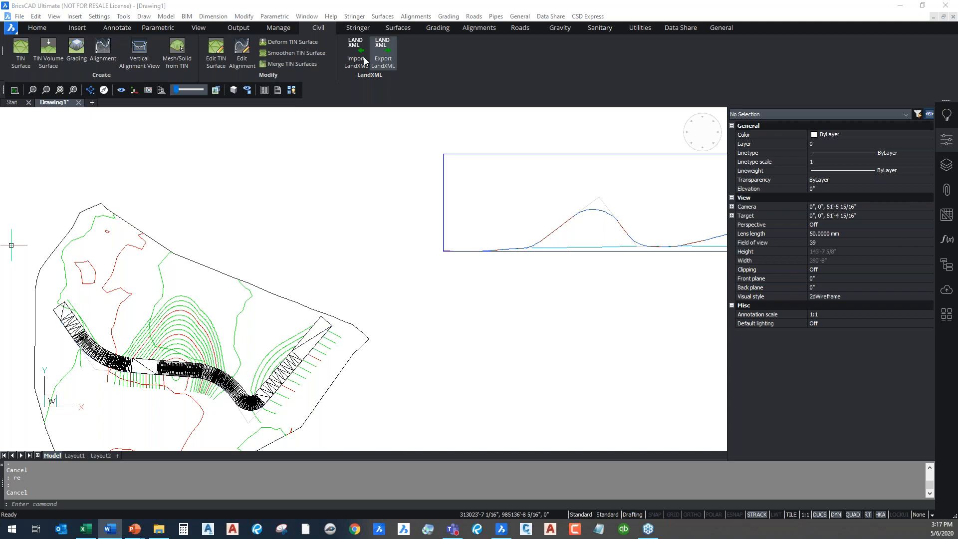
{"action": "left_click", "coordinate": [372, 261]}
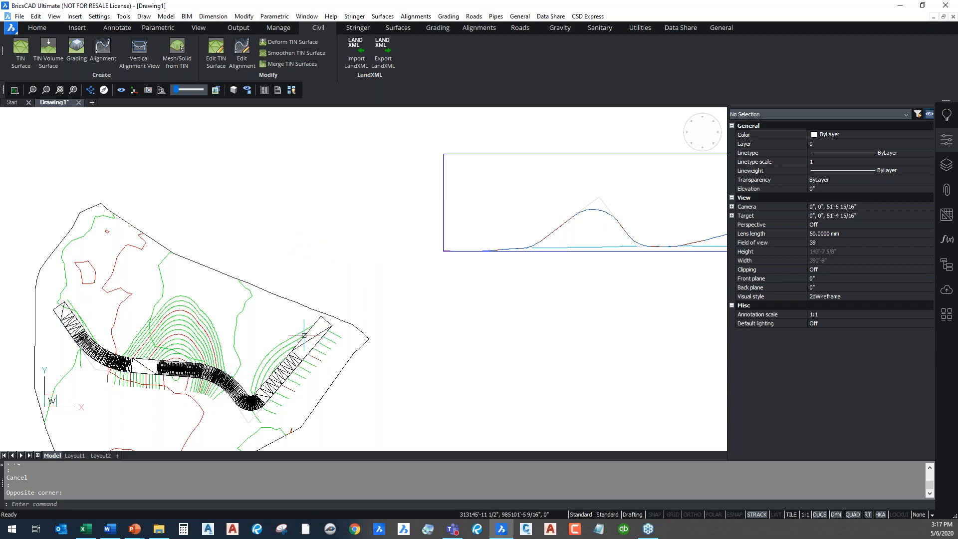
Step: Switch to the PowerPoint slide show and advance to the BricsCAD Product Family slide
{"action": "mouse_move", "coordinate": [138, 534]}
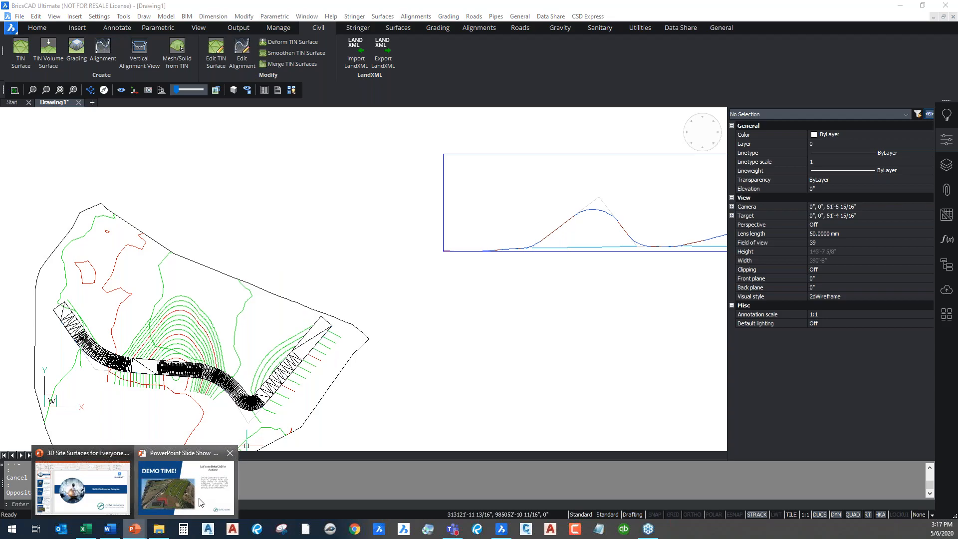
{"action": "left_click", "coordinate": [185, 486]}
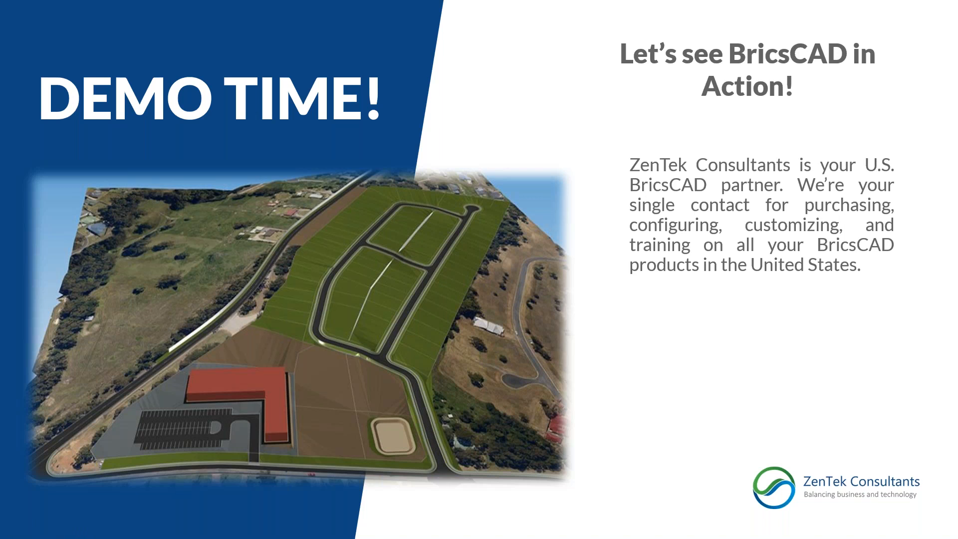
{"action": "left_click", "coordinate": [452, 356]}
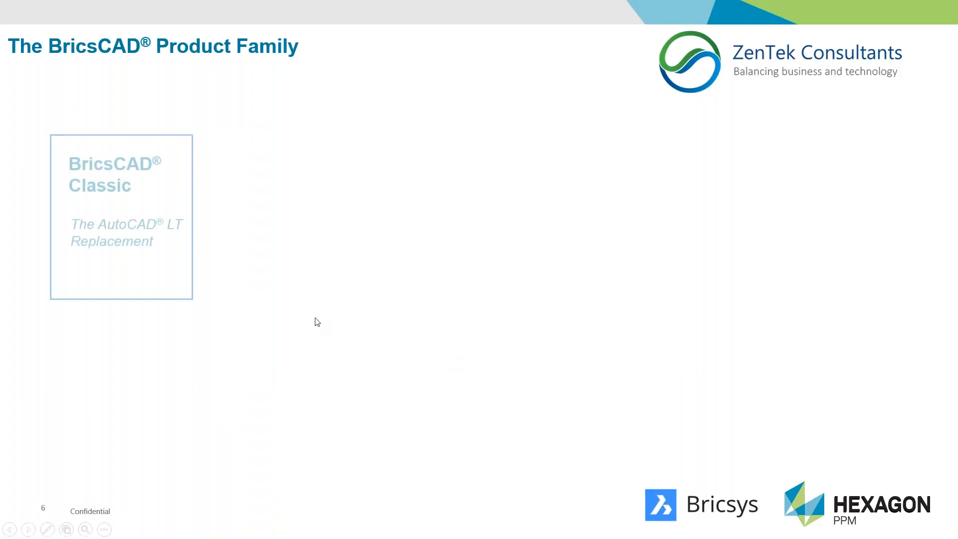